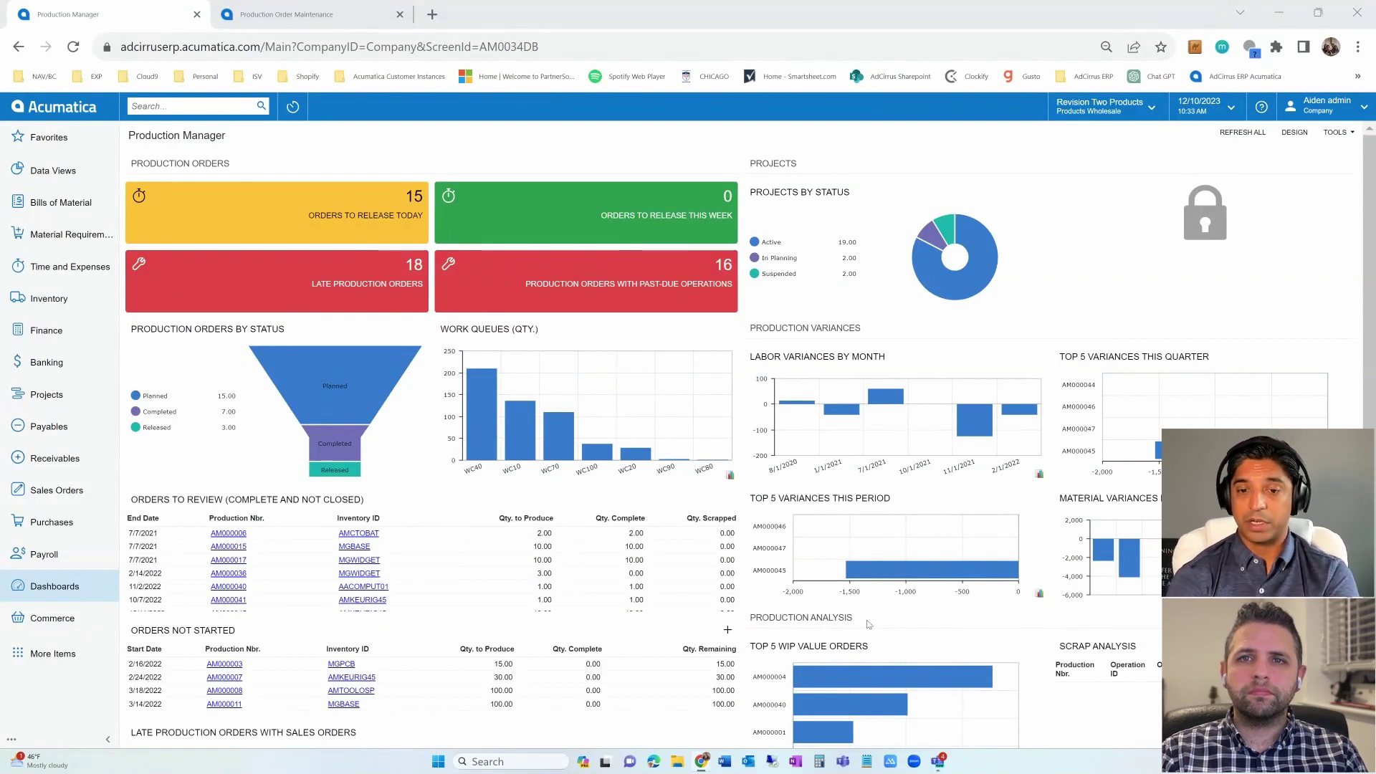
scroll(868, 624, down, 1)
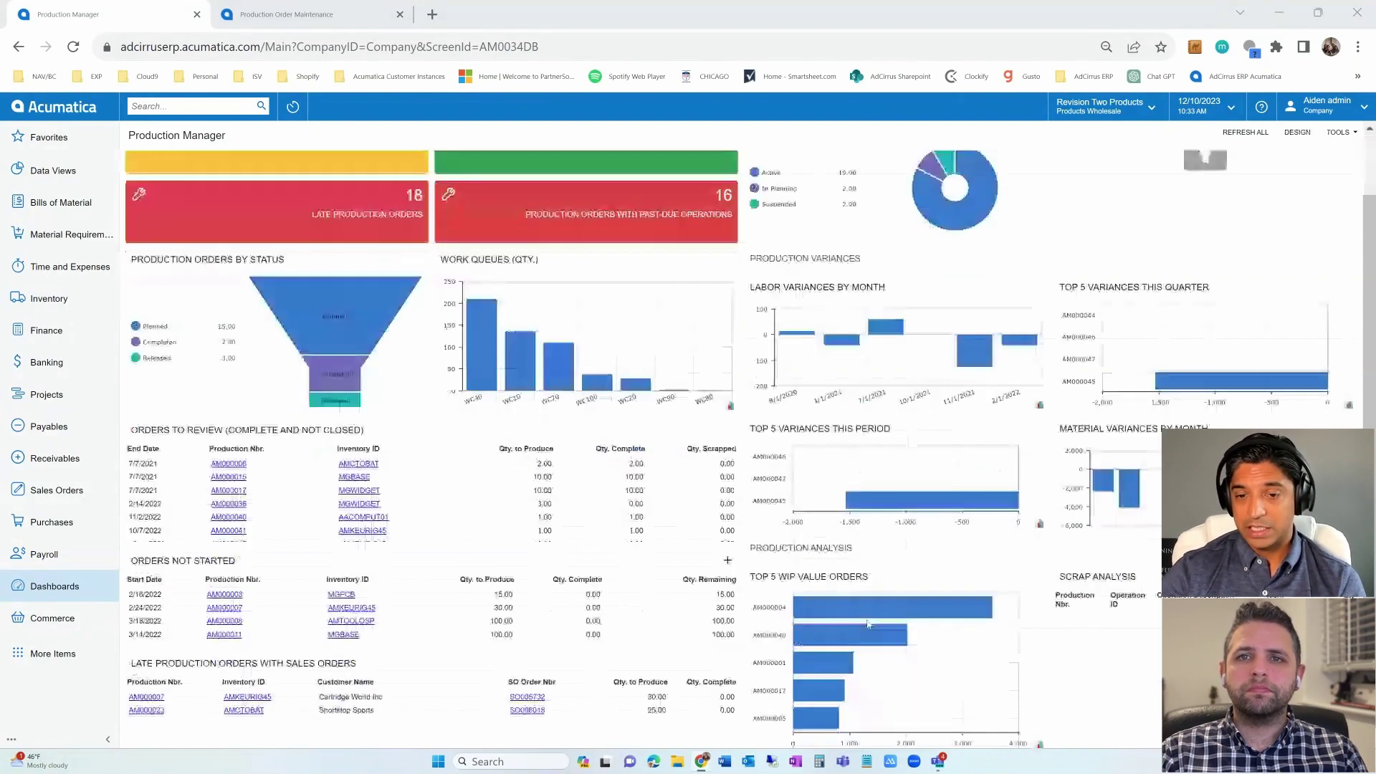
scroll(903, 609, down, 1)
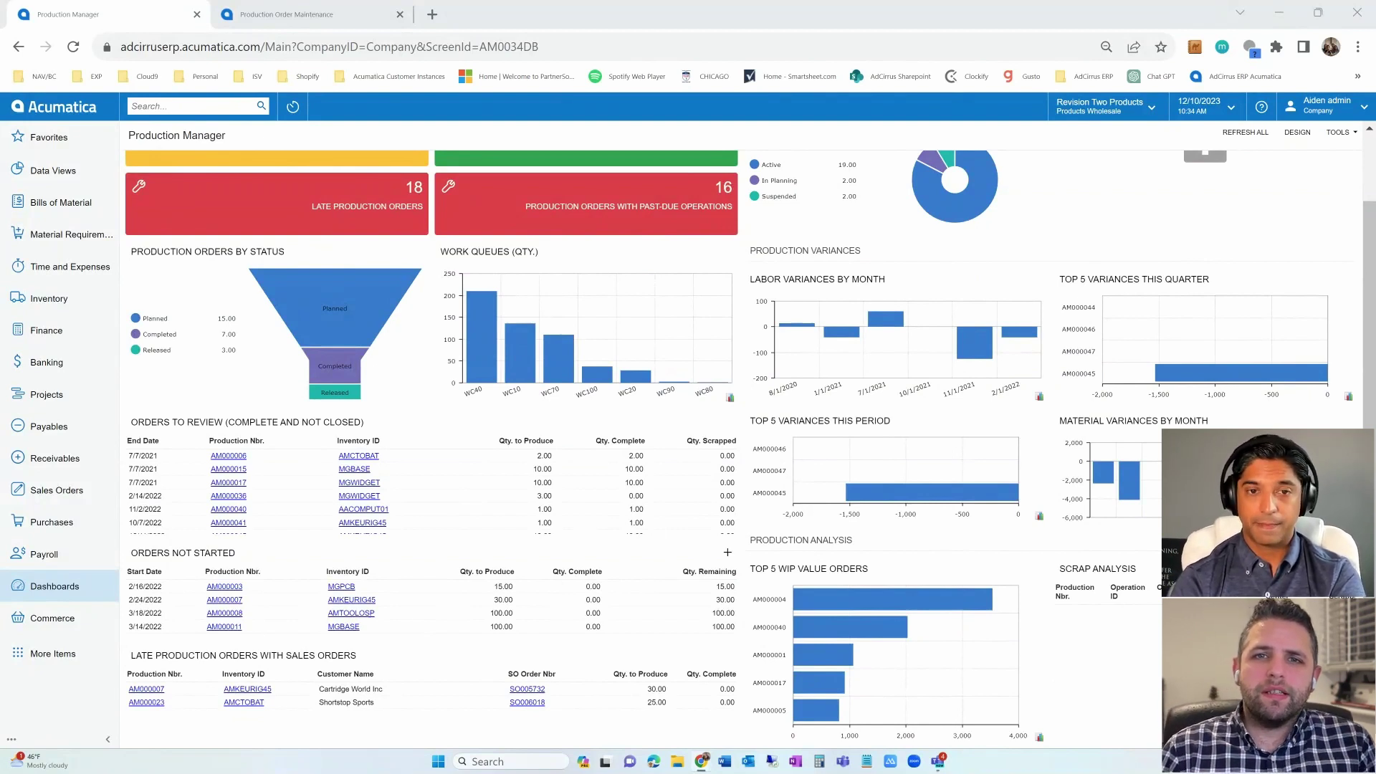
scroll(738, 430, up, 1)
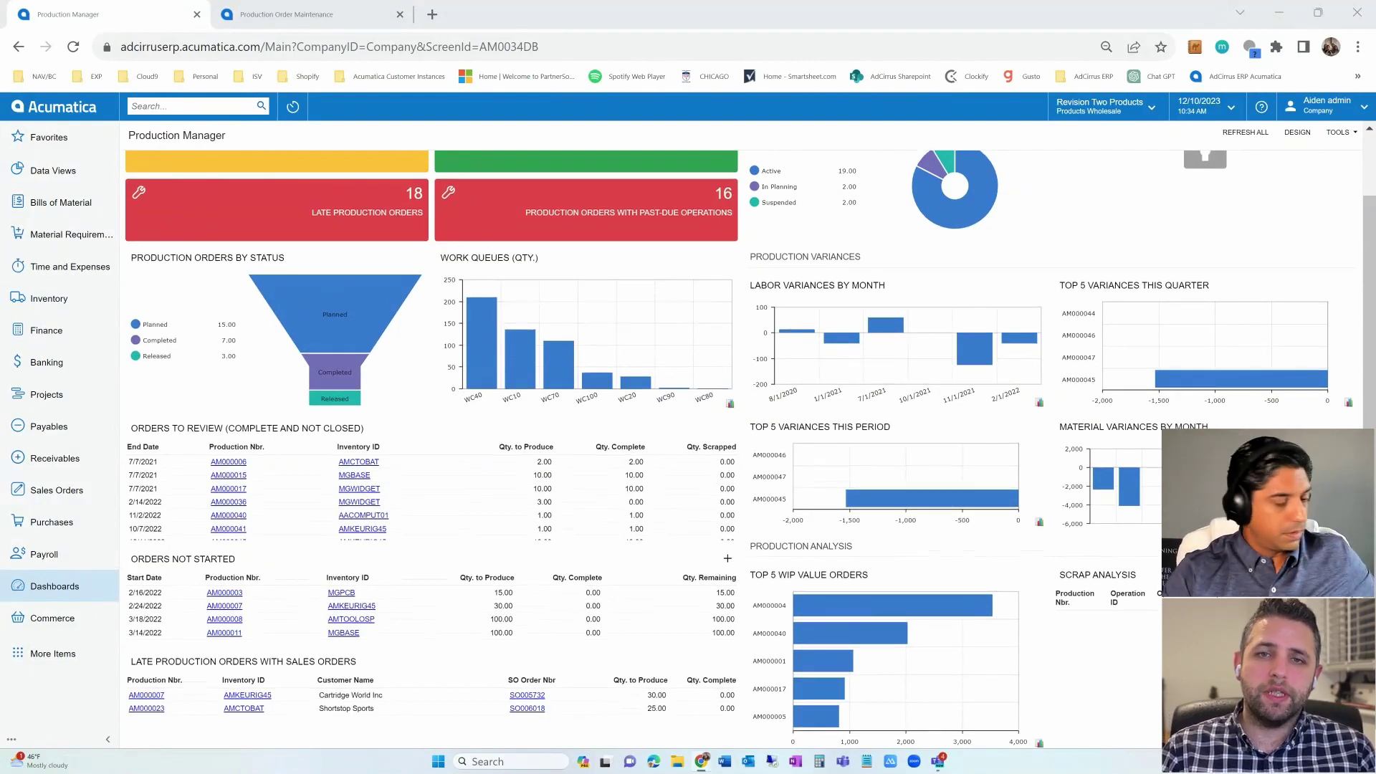
scroll(738, 430, up, 1)
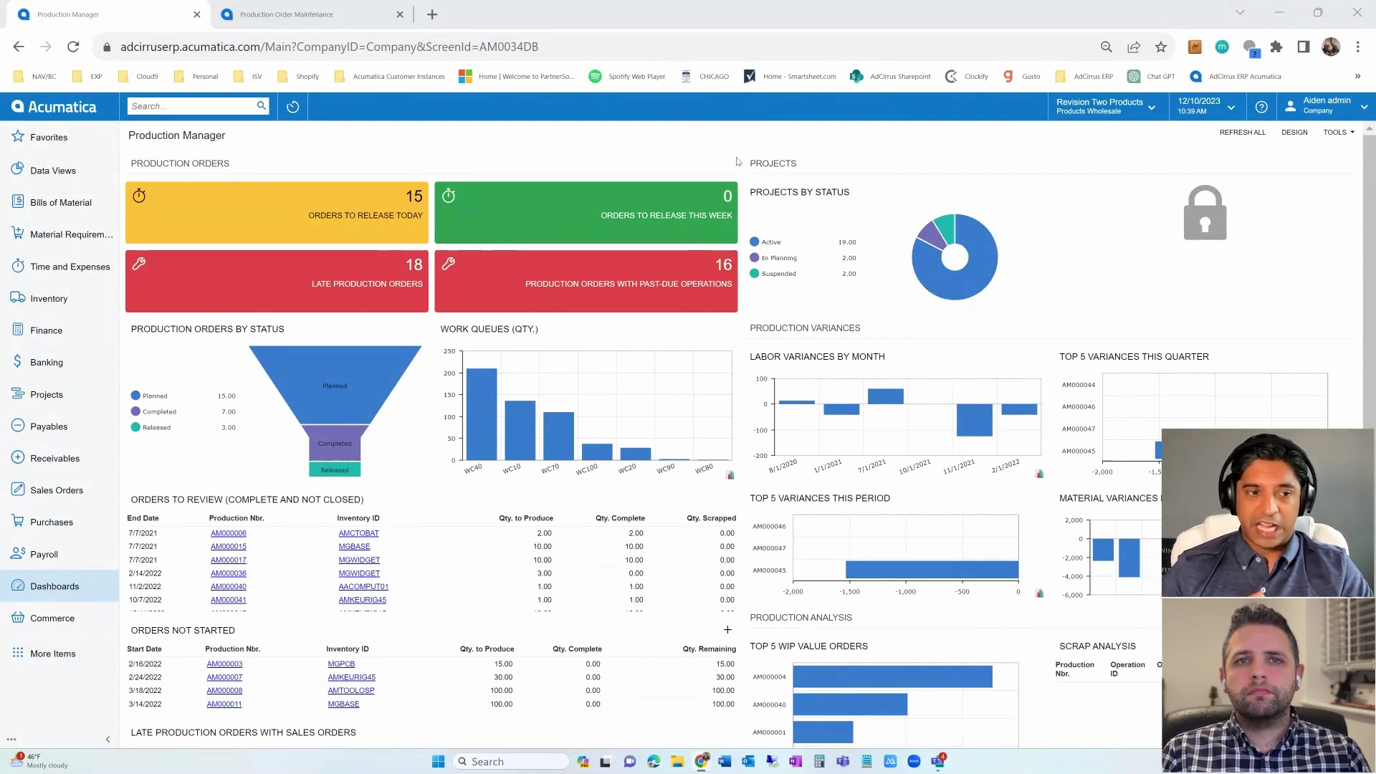
Step: Open stock item MGWIDGET's Manufacturing settings and launch its default BOM BOM000008 in a new tab
click(205, 108)
click(186, 203)
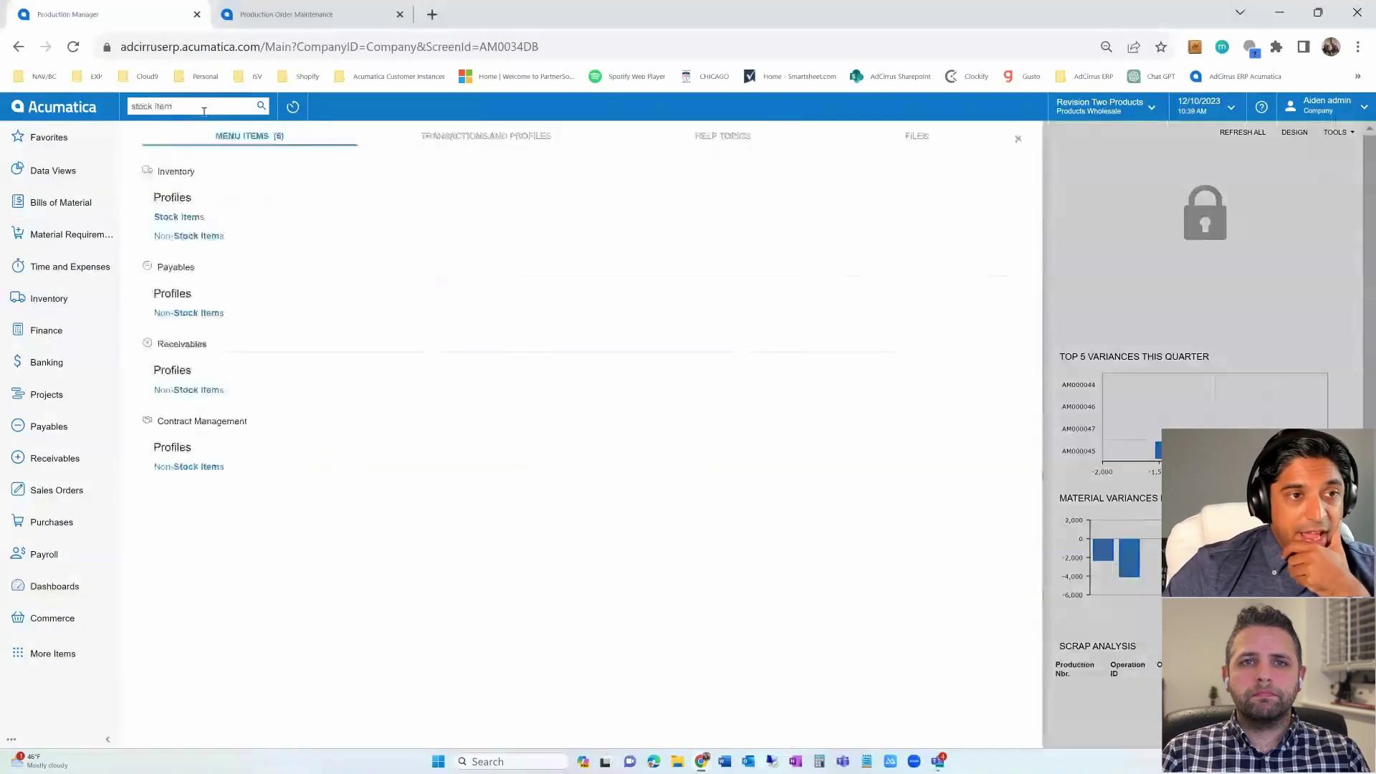
click(178, 215)
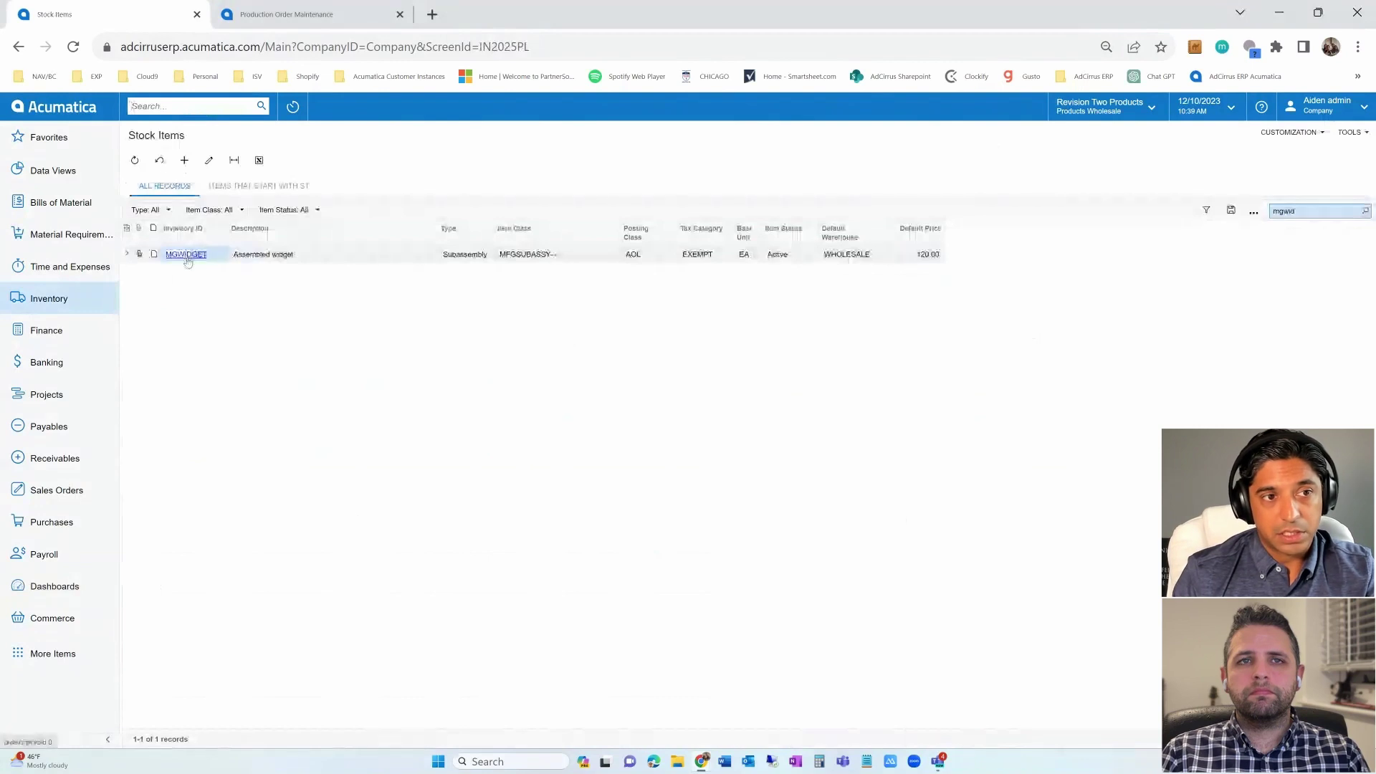
click(186, 255)
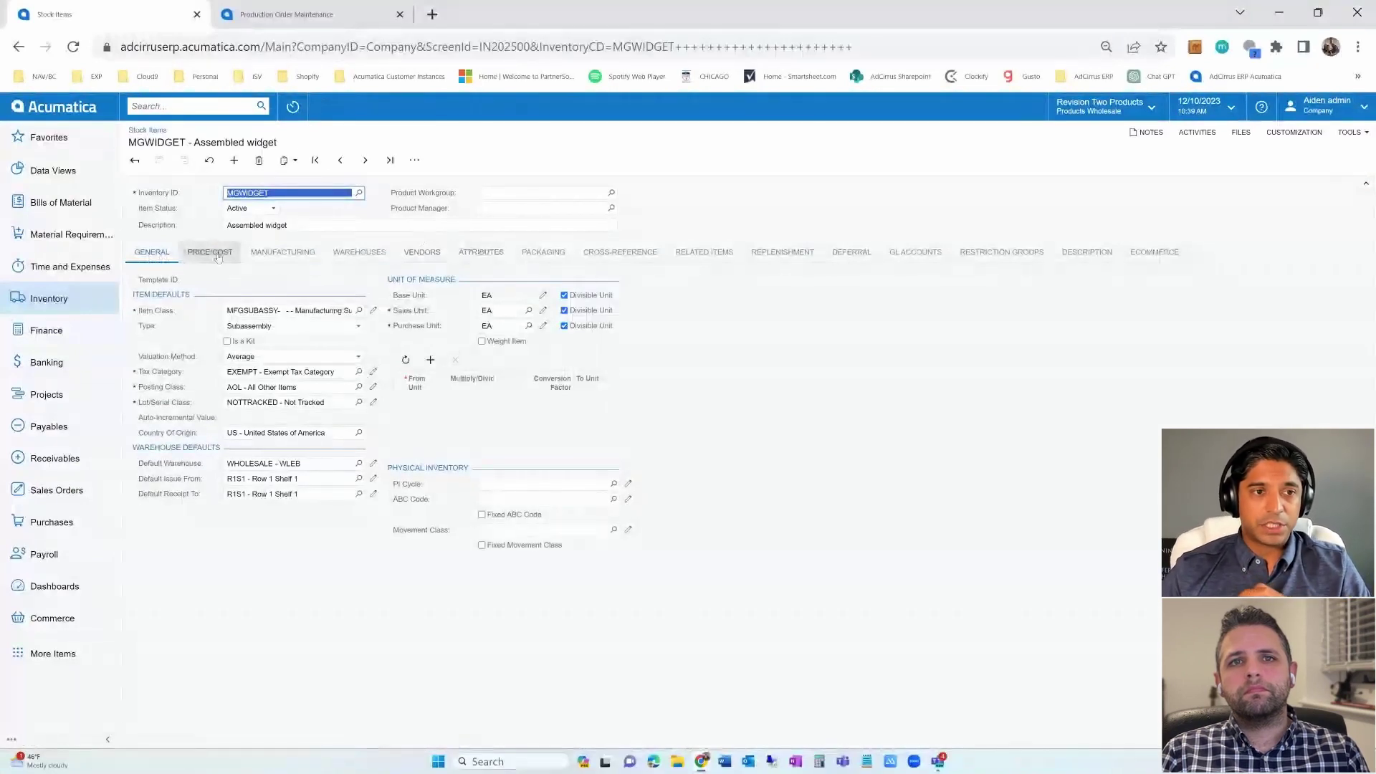
click(291, 253)
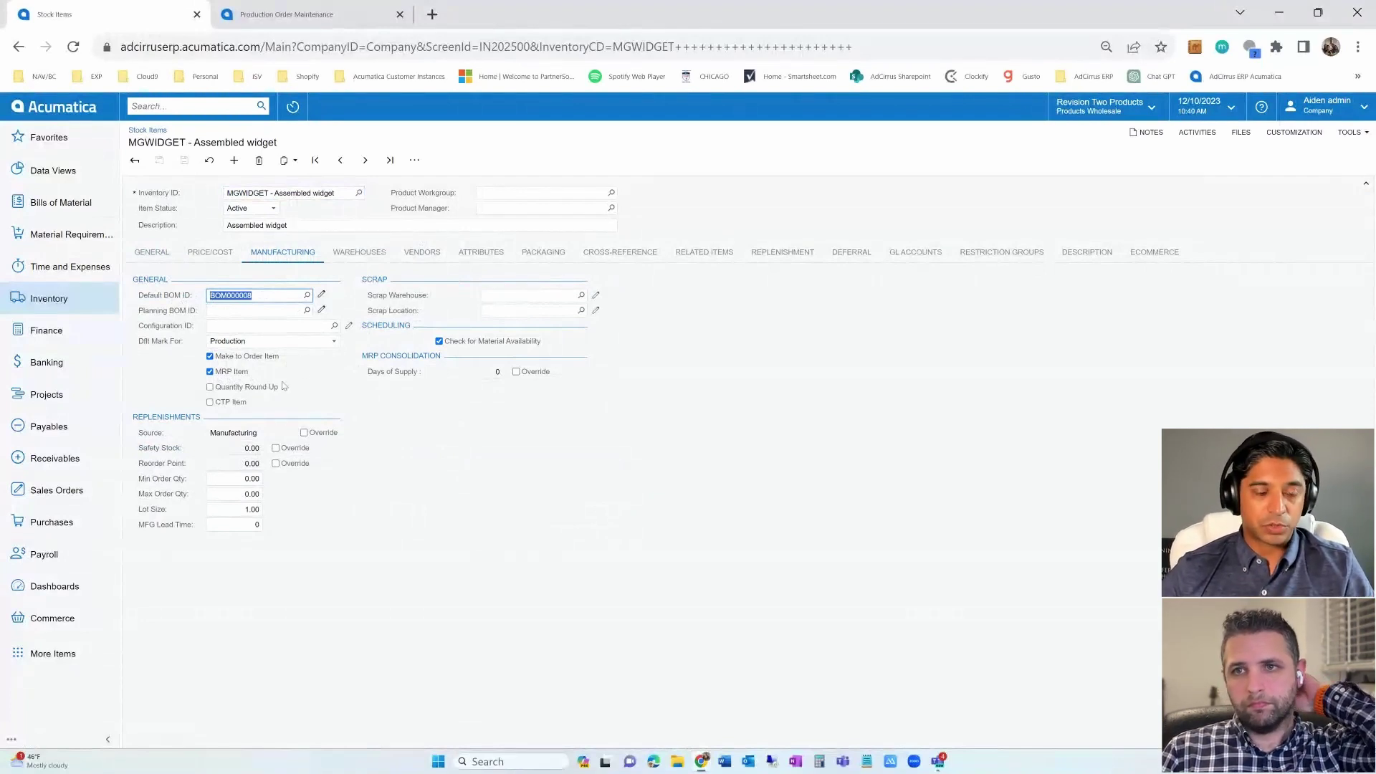
click(321, 297)
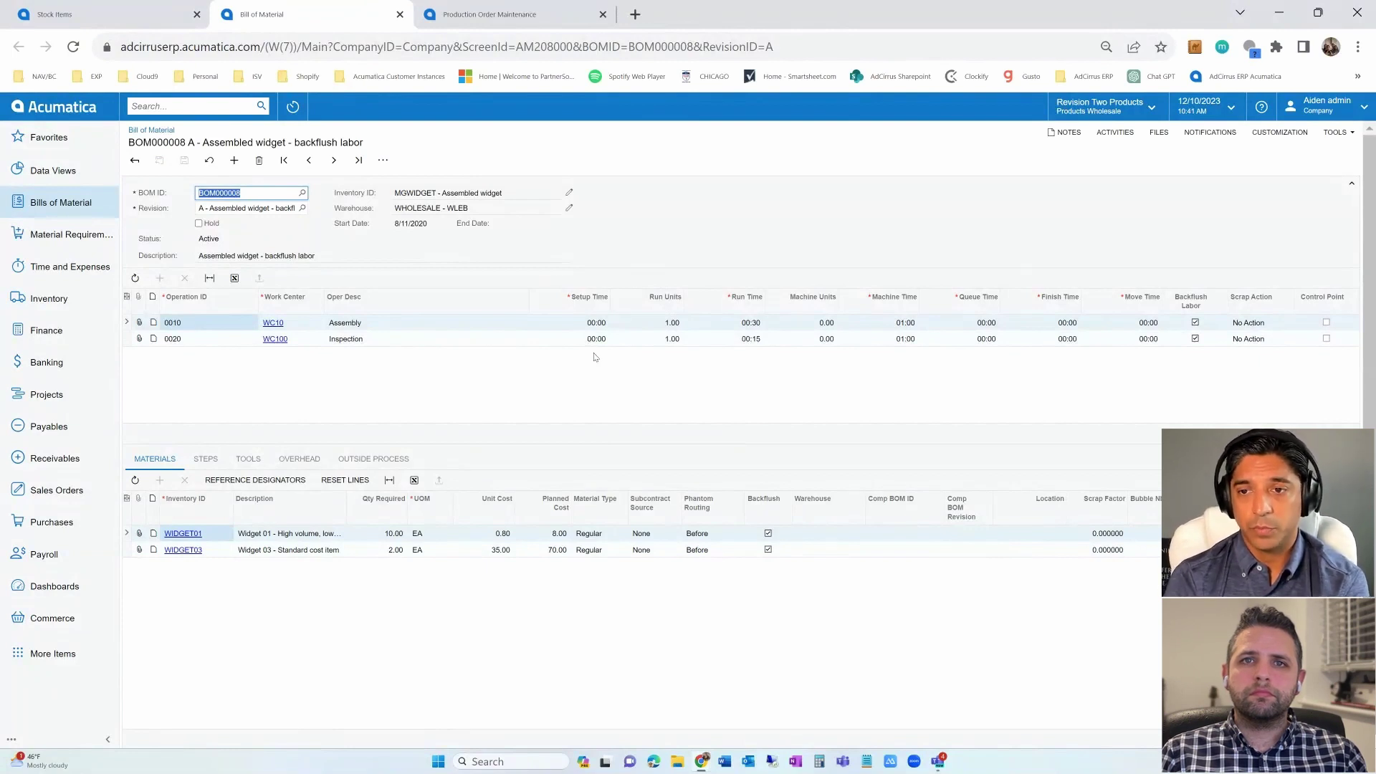
Step: Compare Assembly and Inspection materials (WIDGET01 10 EA at 8.00, WIDGET03 2 EA at 70.00), then show more BOM actions
click(457, 338)
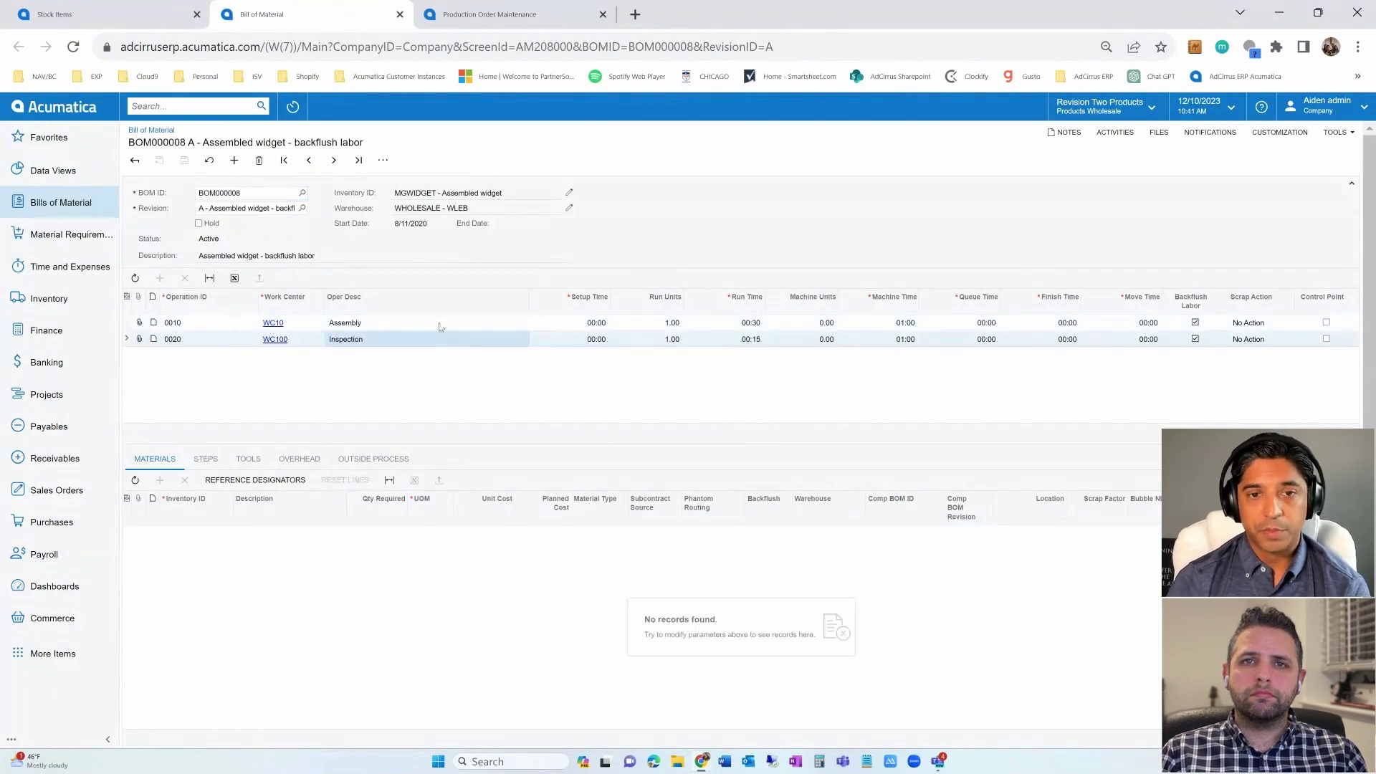
click(439, 324)
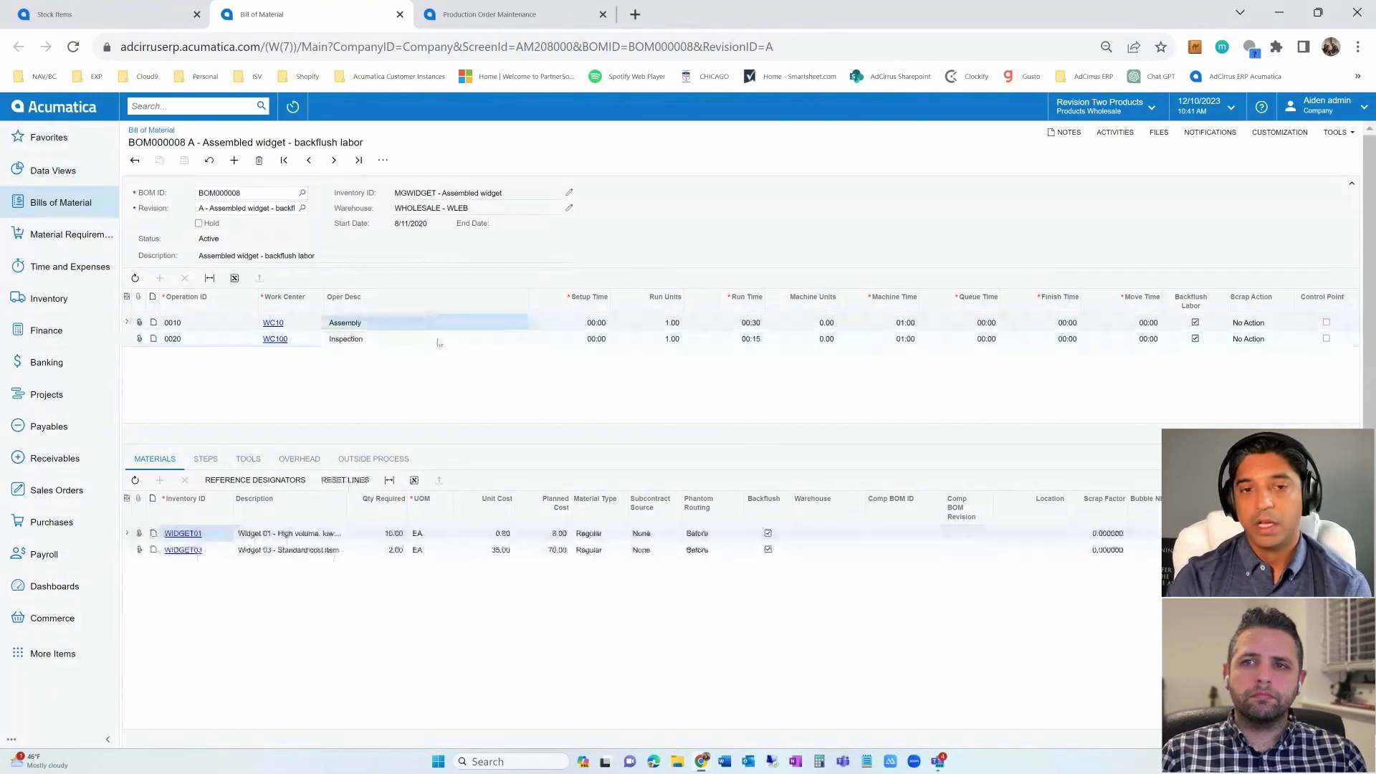
click(437, 338)
click(437, 323)
click(438, 338)
click(439, 321)
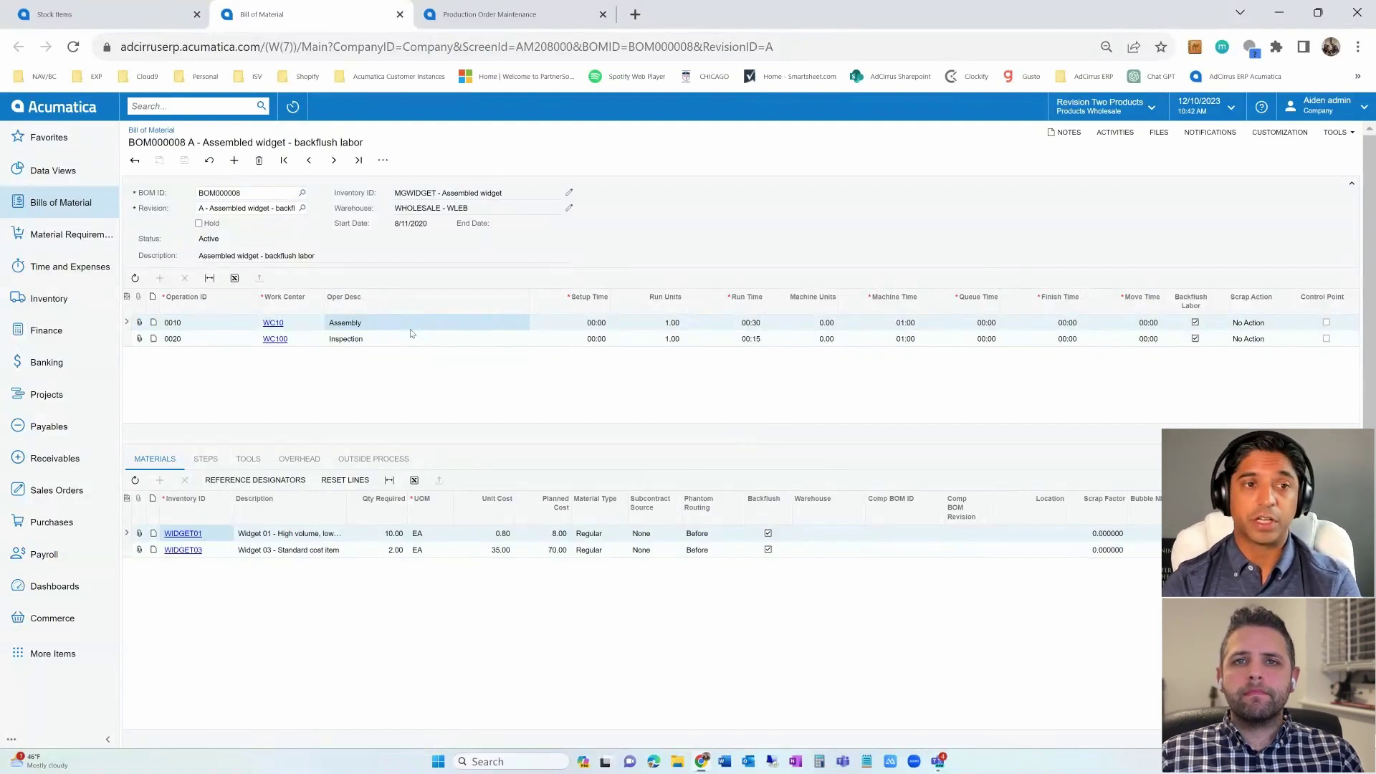
click(425, 339)
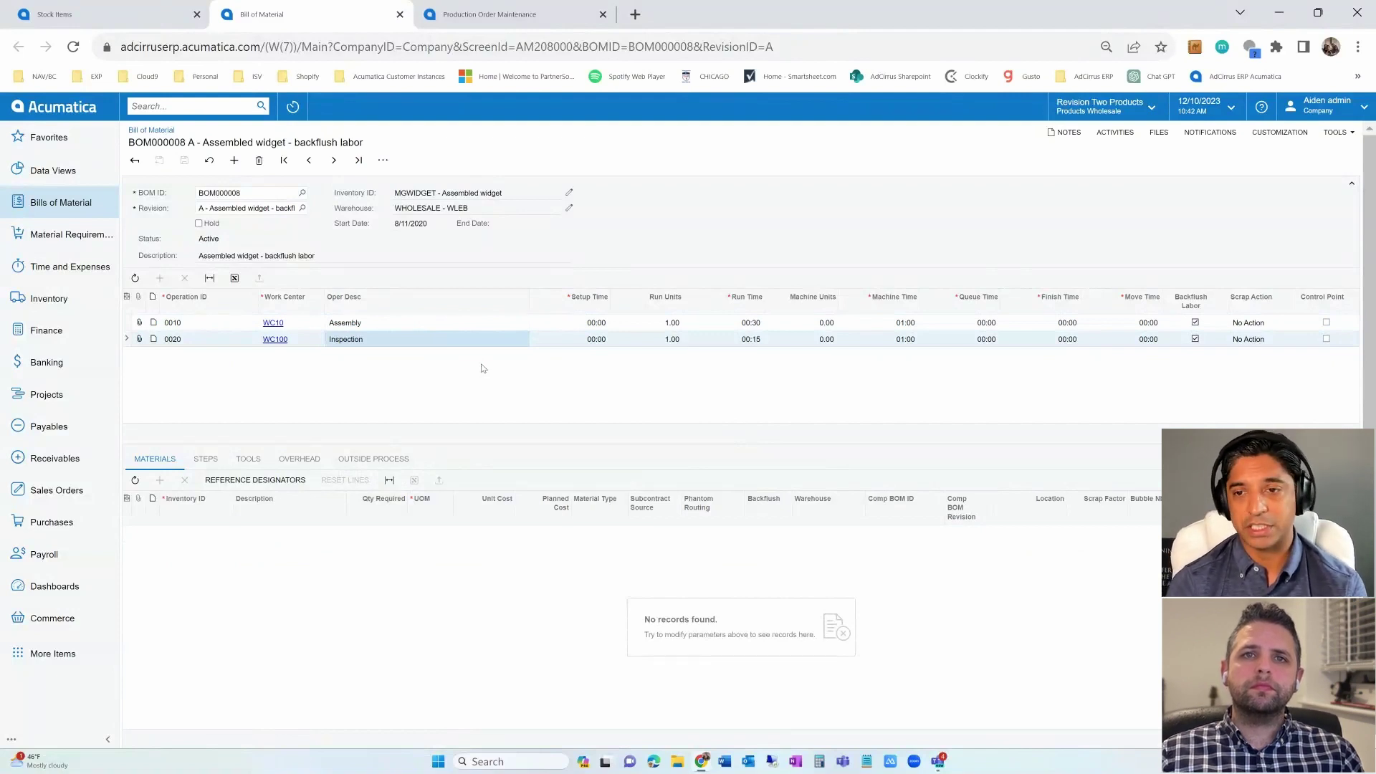
click(483, 322)
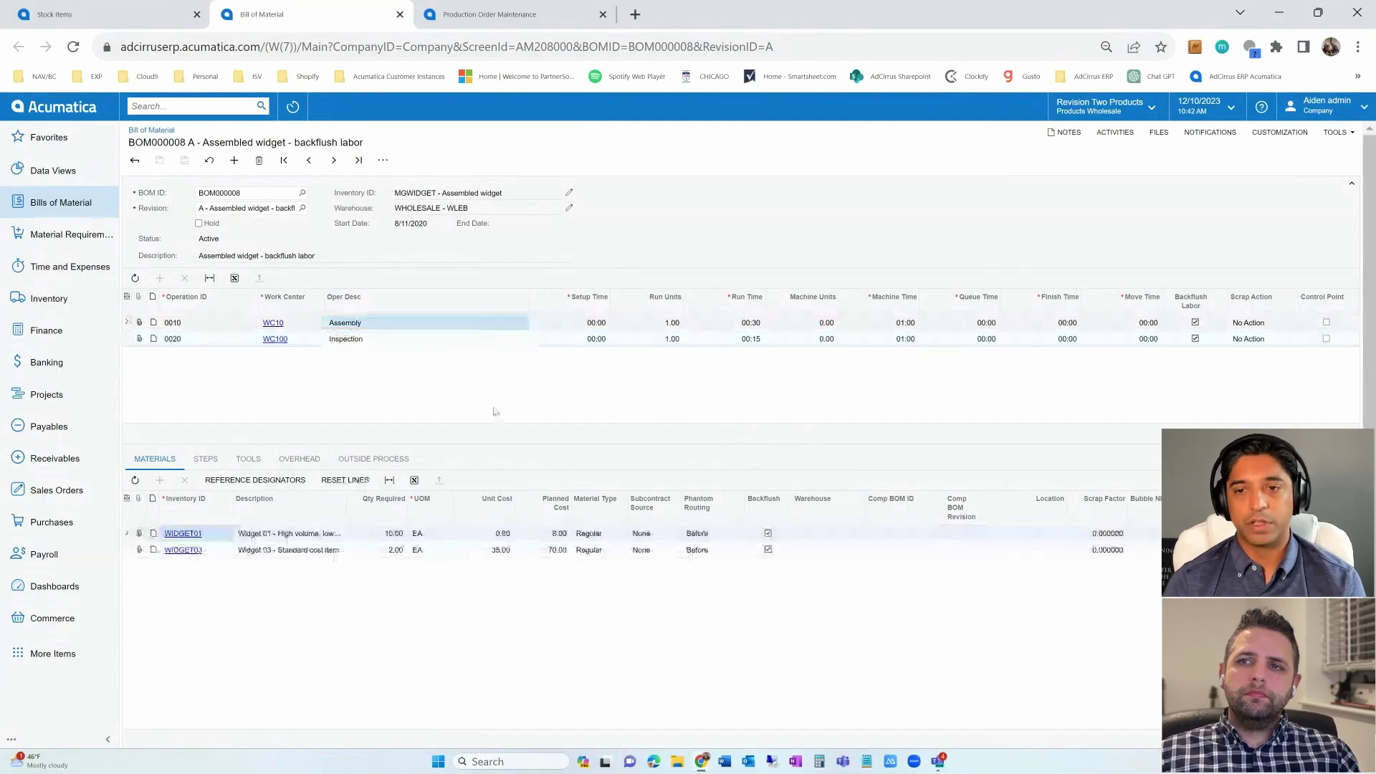
click(383, 162)
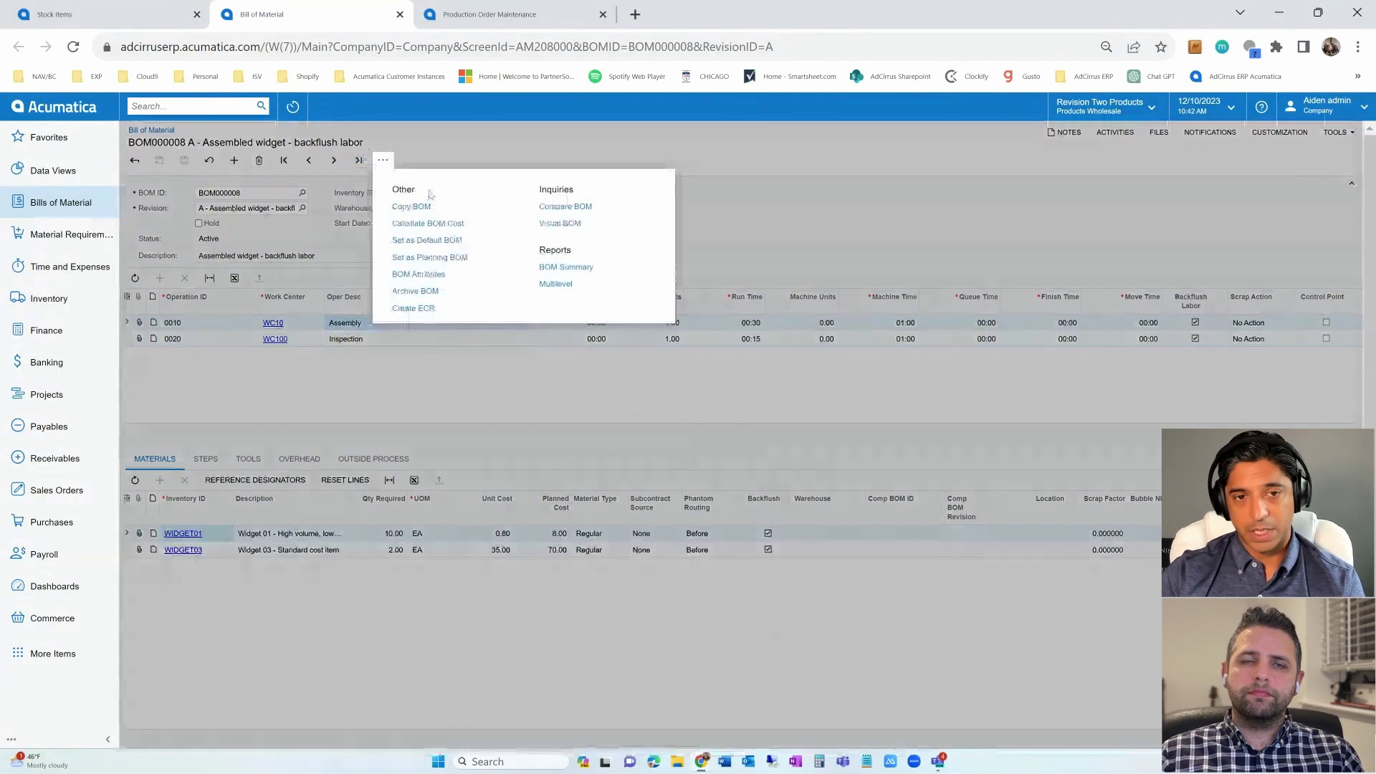
Step: Calculate BOM000008's cost for a 15000 lot size and review the 91.90 unit cost summary
click(464, 229)
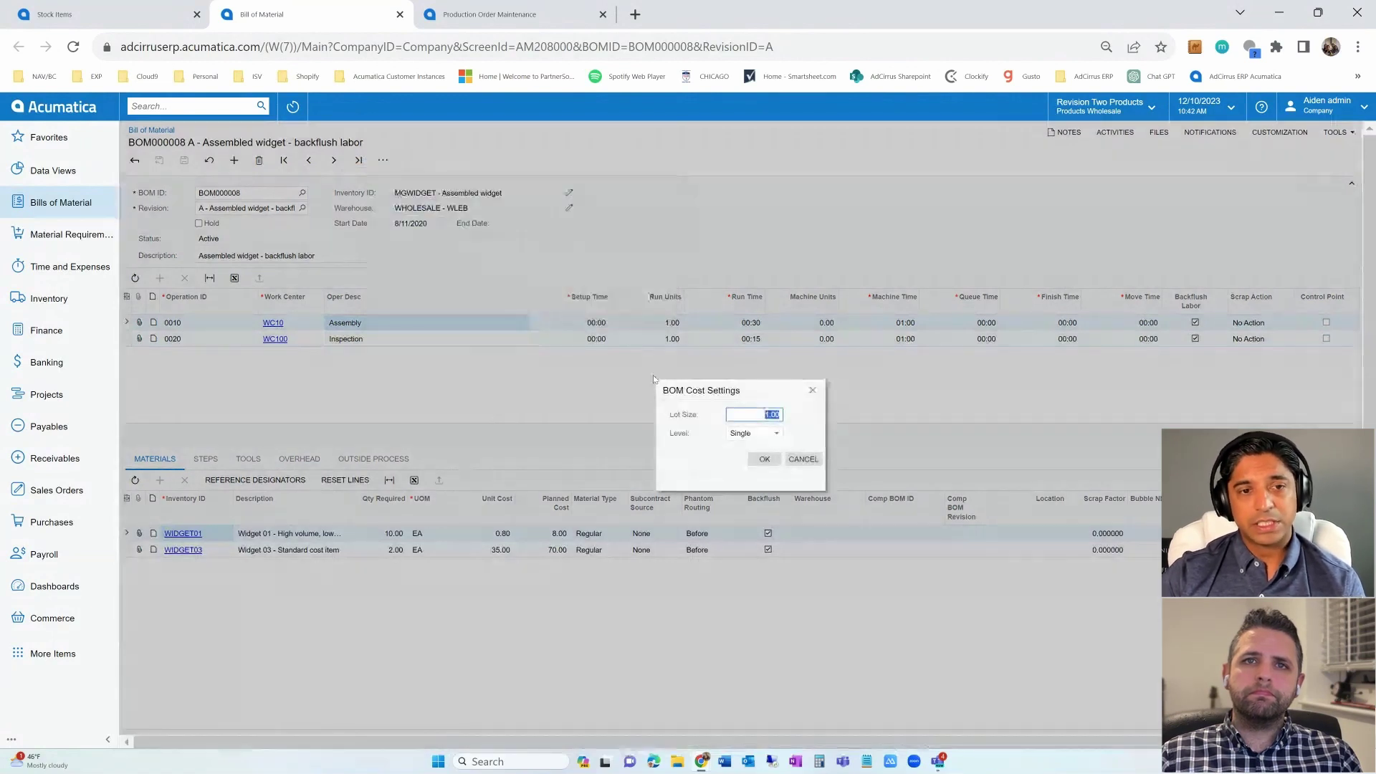
text(15000)
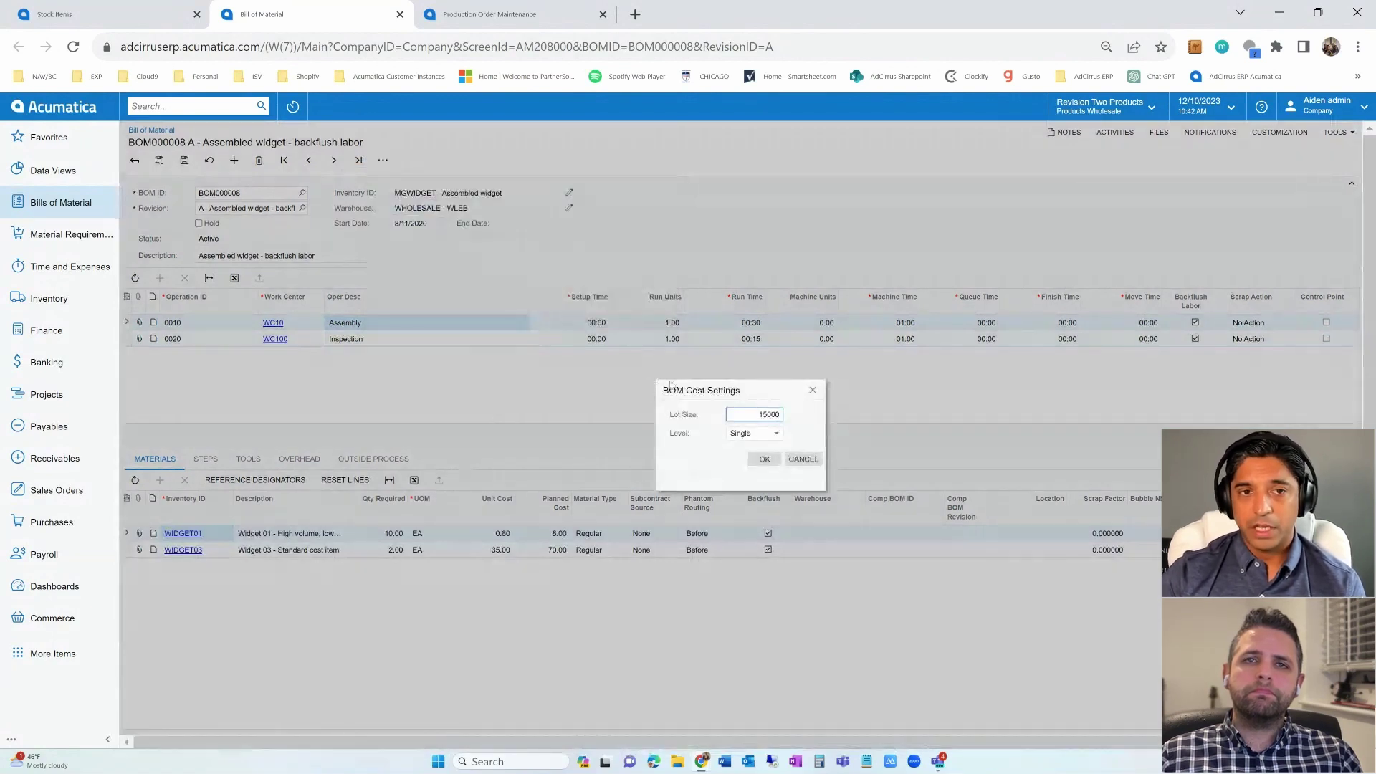
click(764, 459)
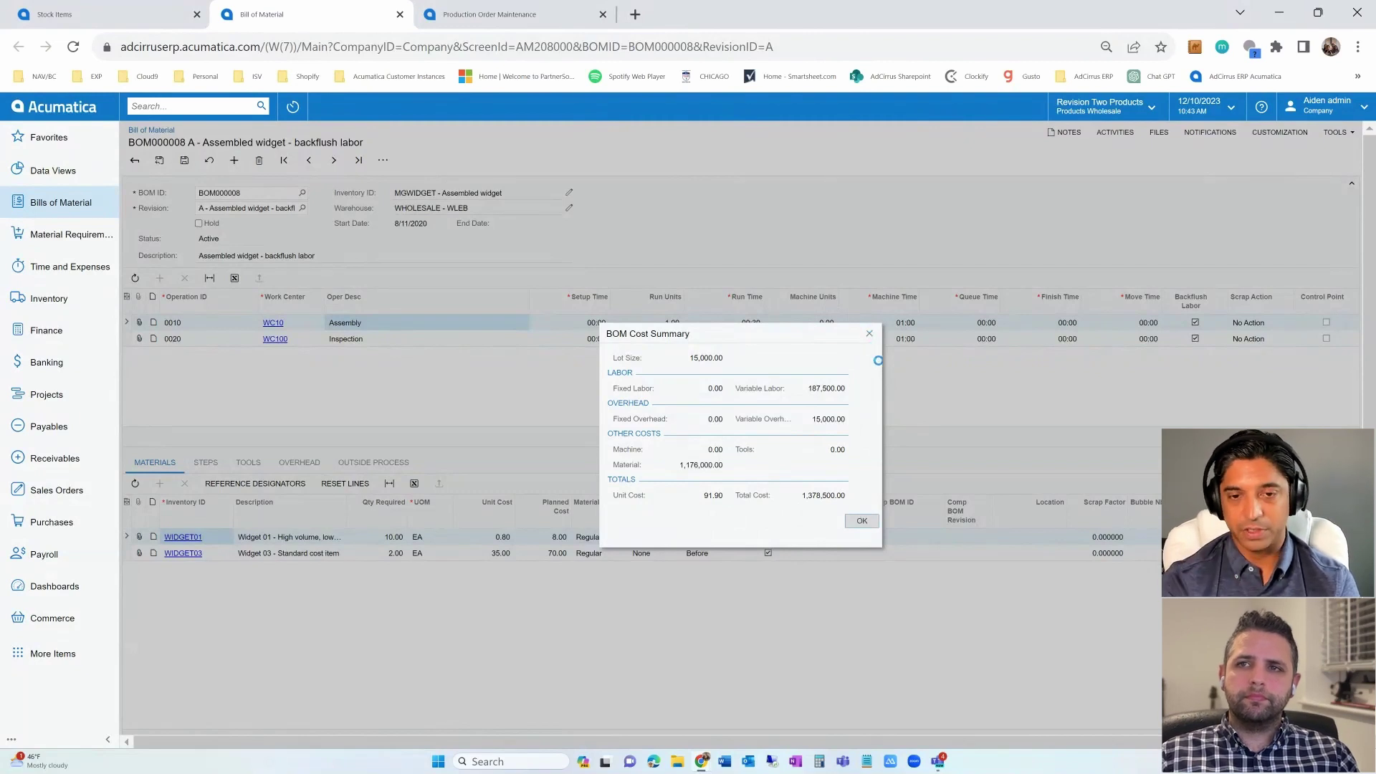
click(887, 381)
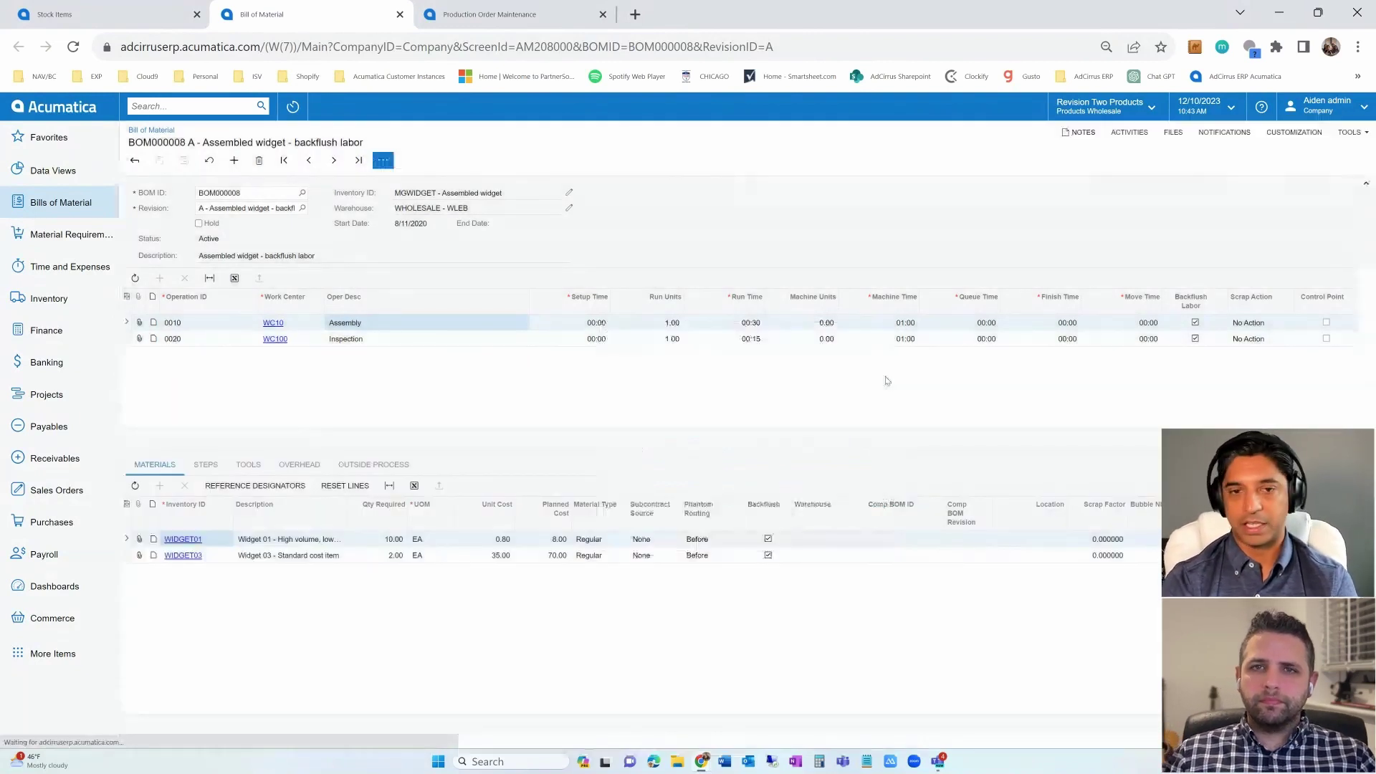
Step: Open work center WC10 - Assembly, keep Crew Size as capacity basis, and view its shift 0001
click(273, 324)
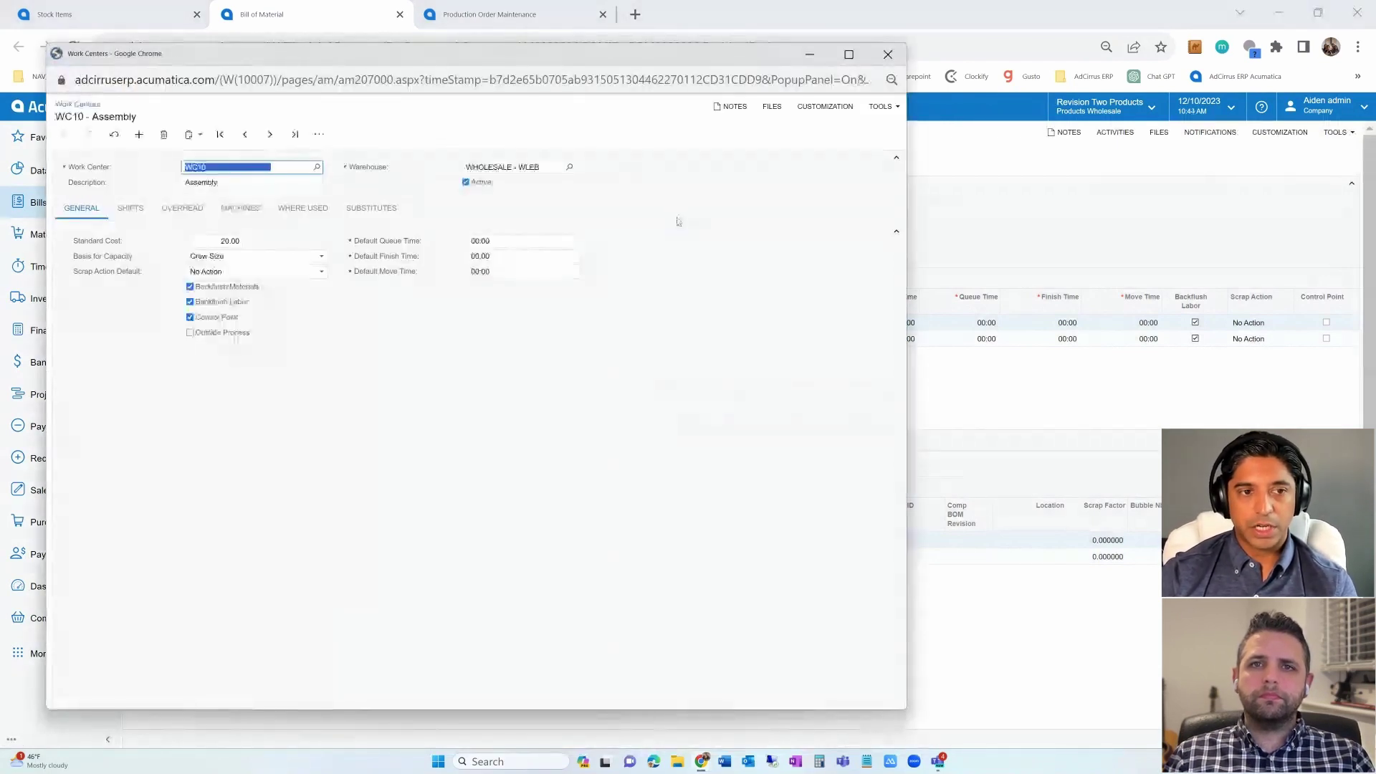
click(316, 260)
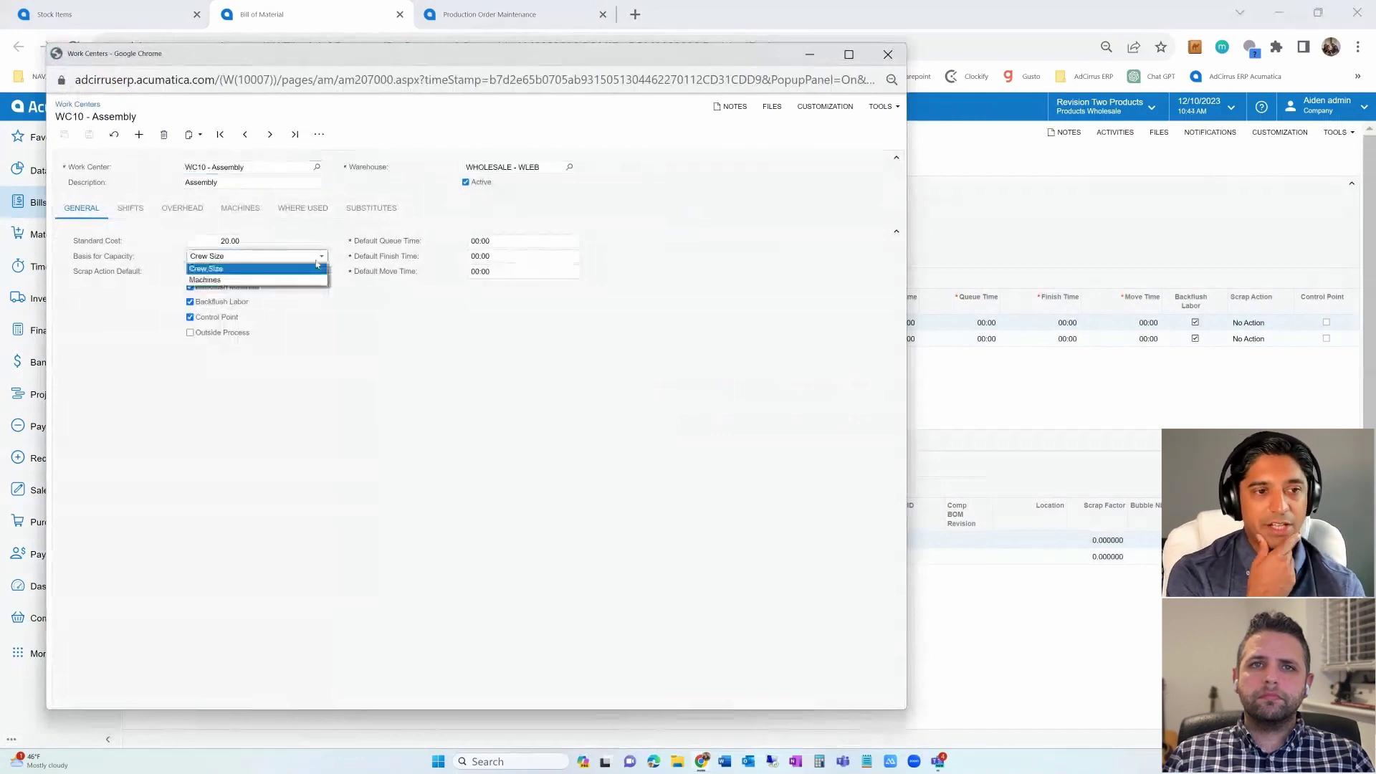
click(677, 343)
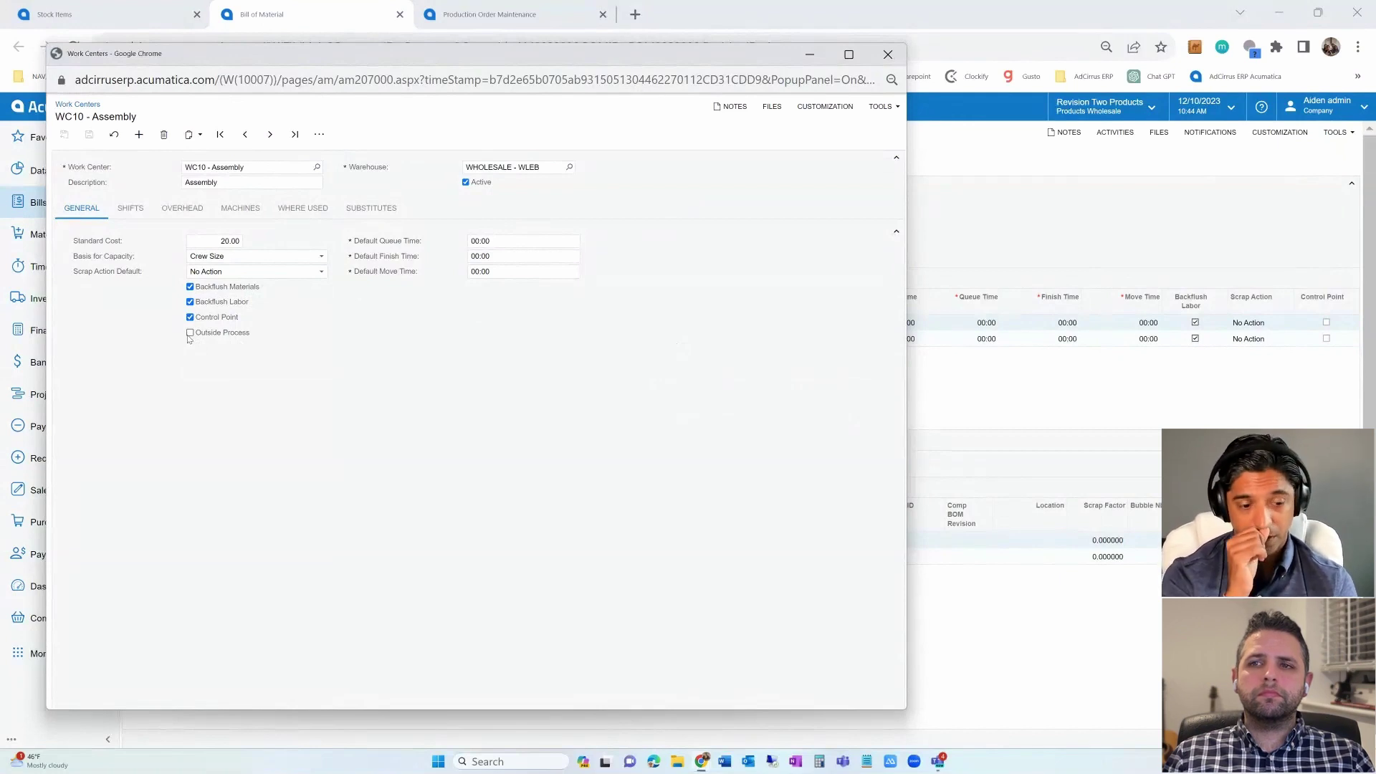
click(130, 208)
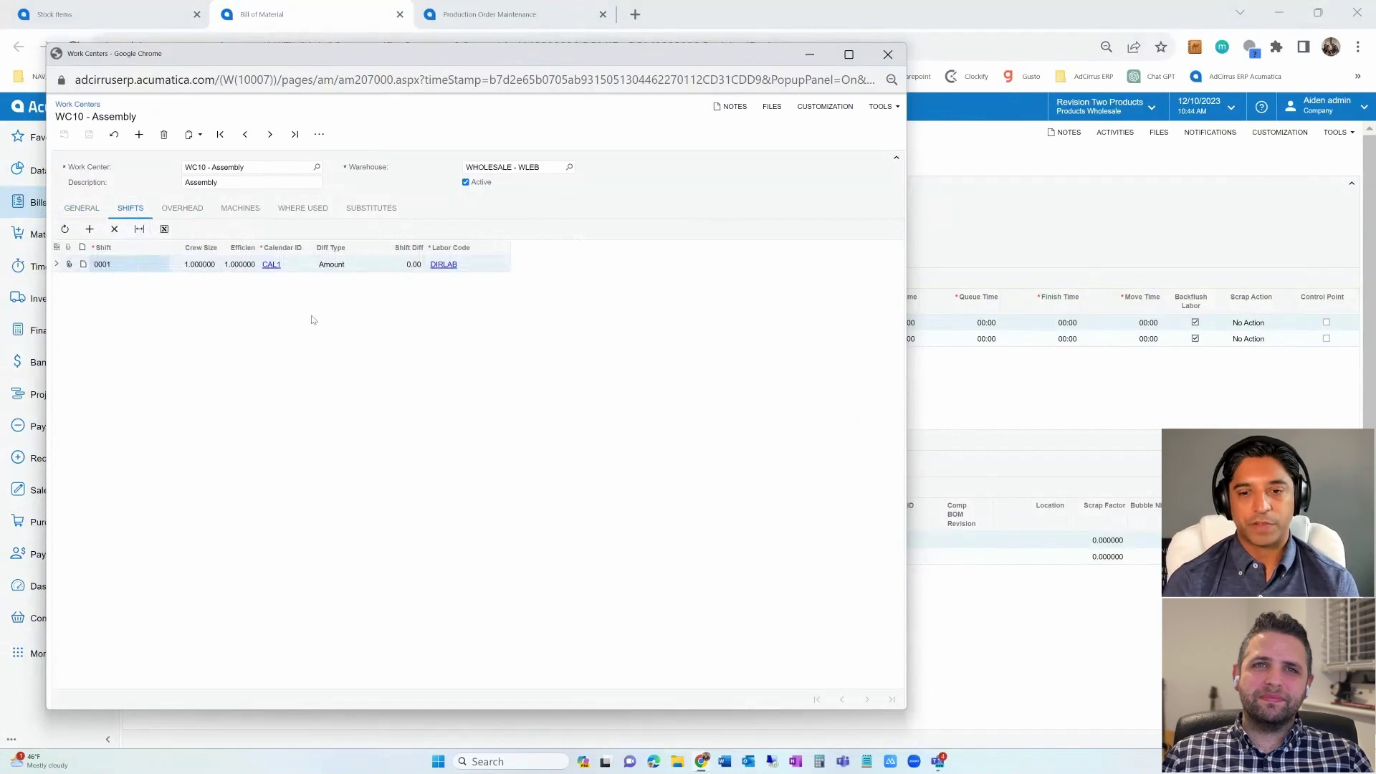
Step: Open work calendar CAL1 from shift 0001's Calendar ID
click(275, 266)
click(271, 266)
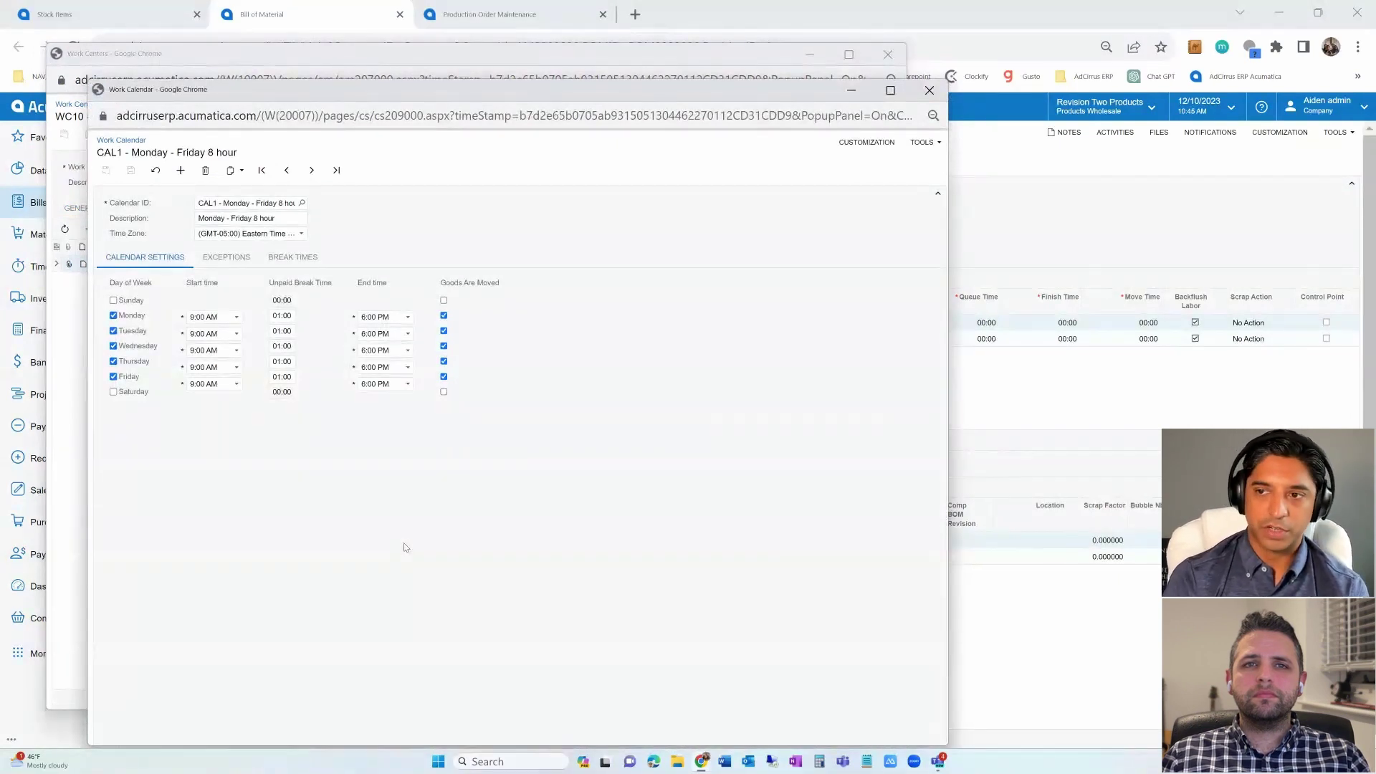
Step: Close the CAL1 work calendar to return to the WC10 - Assembly work center
click(930, 89)
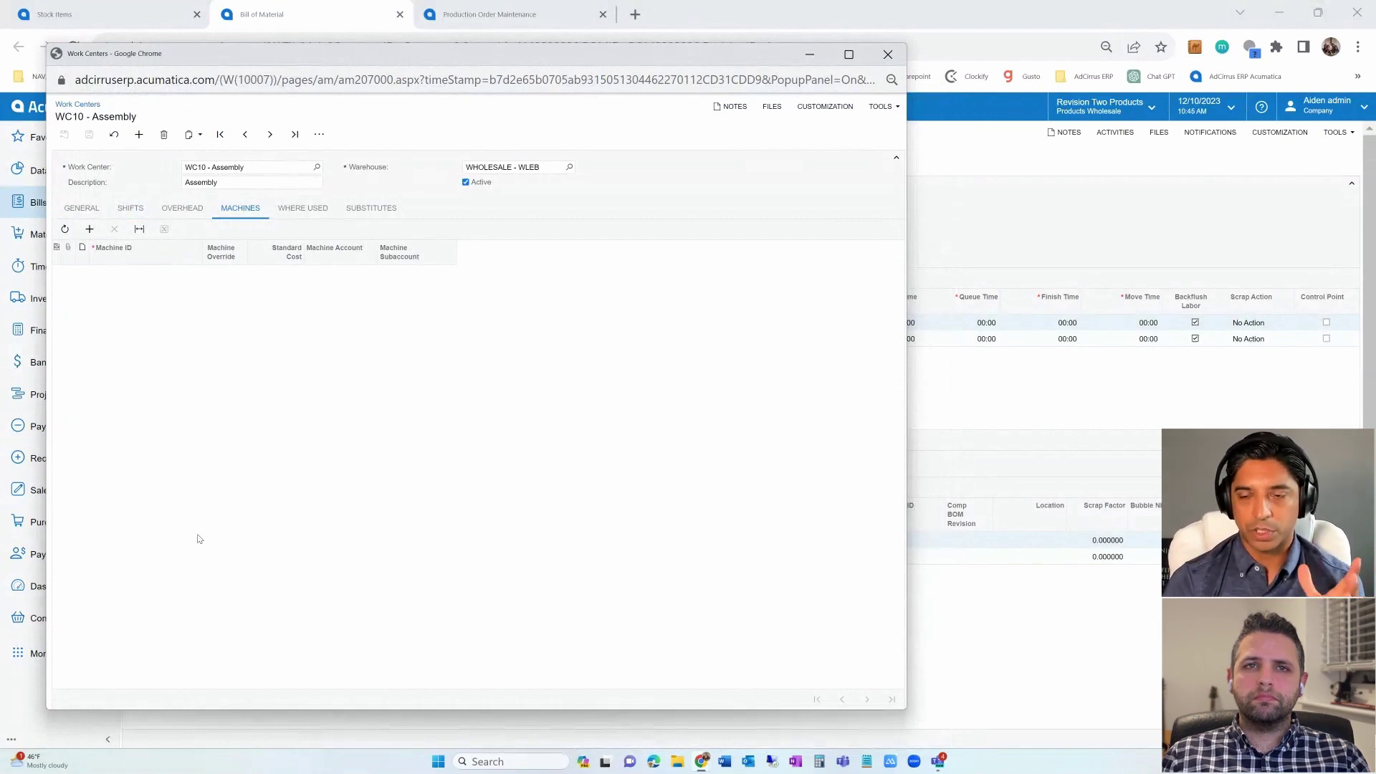
Step: Close the WC10 work center window and go to the Production Orders list
click(888, 55)
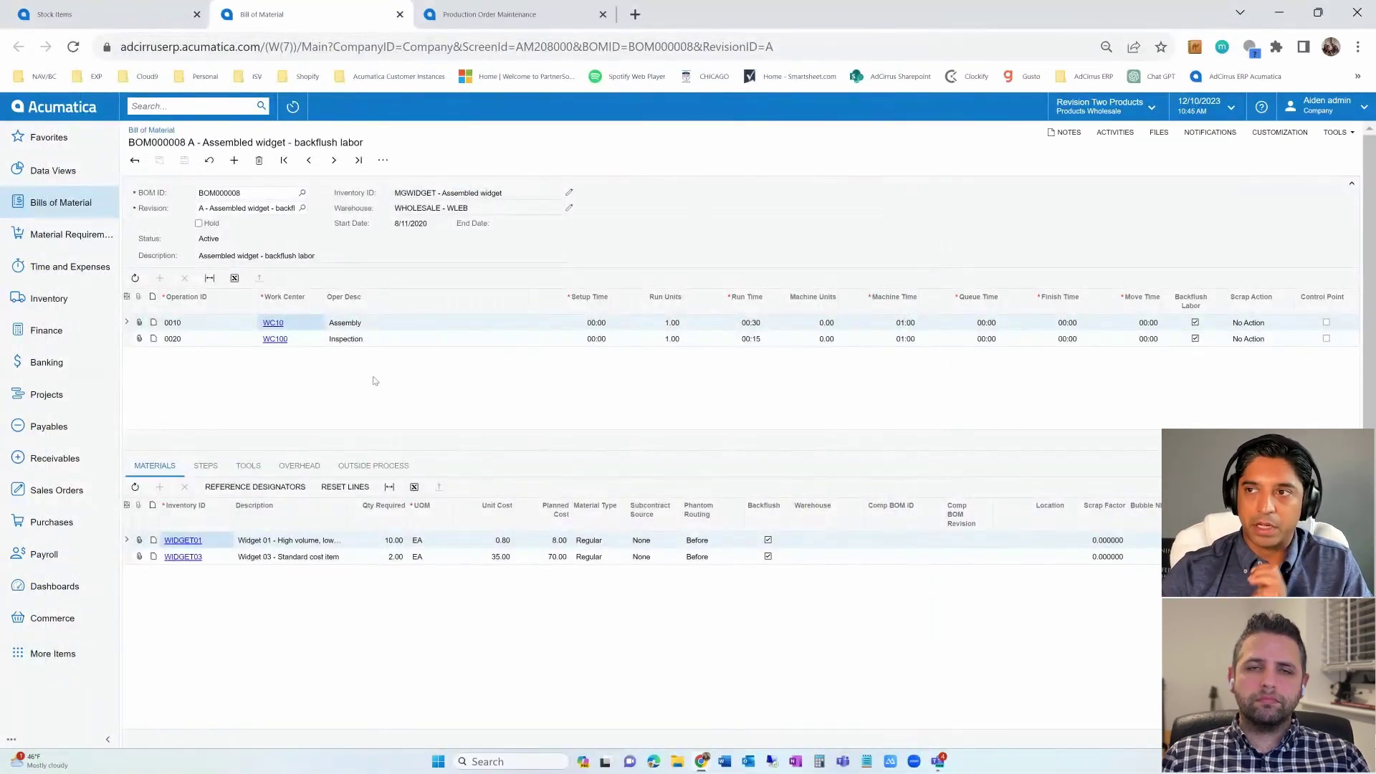
click(134, 158)
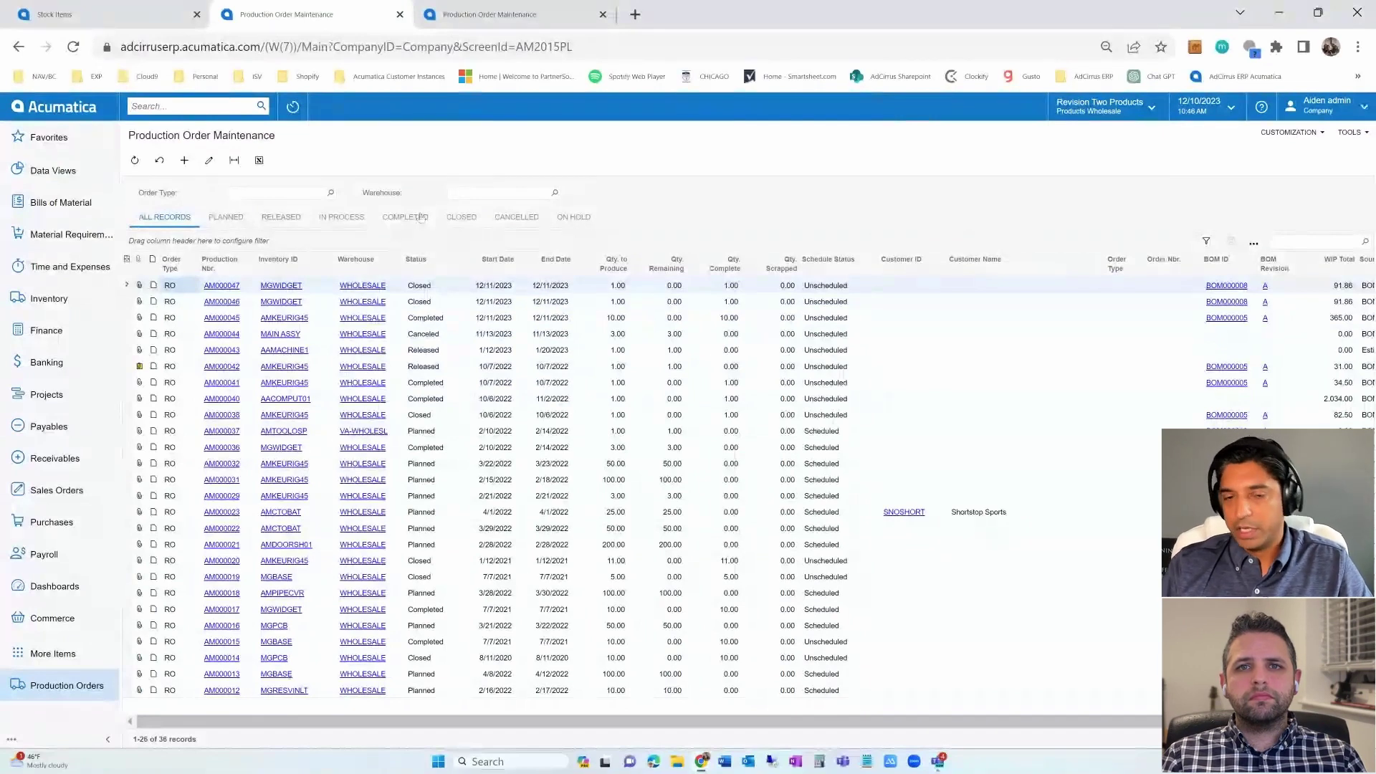
Step: Browse production orders by Planned, Released, In Process, Completed and Cancelled status, then start a new order
click(223, 219)
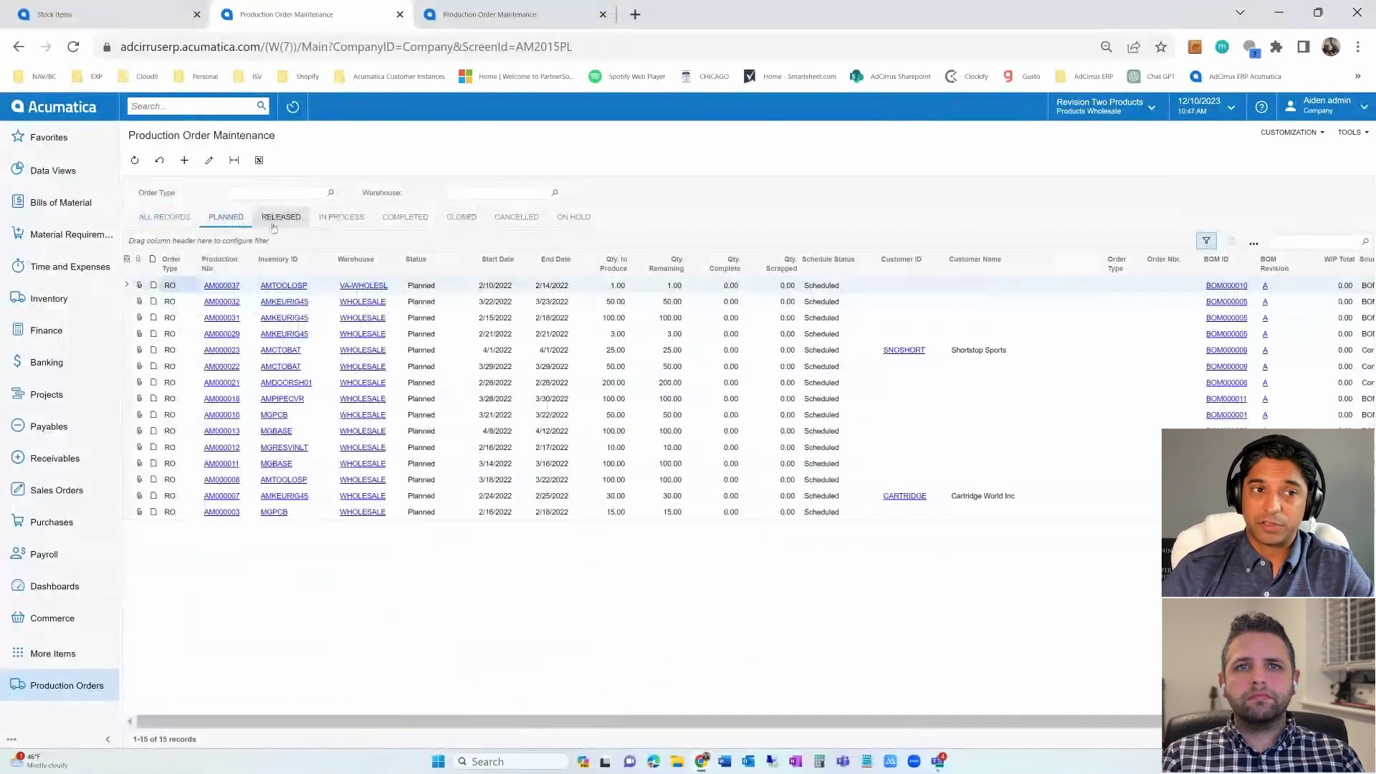
click(273, 225)
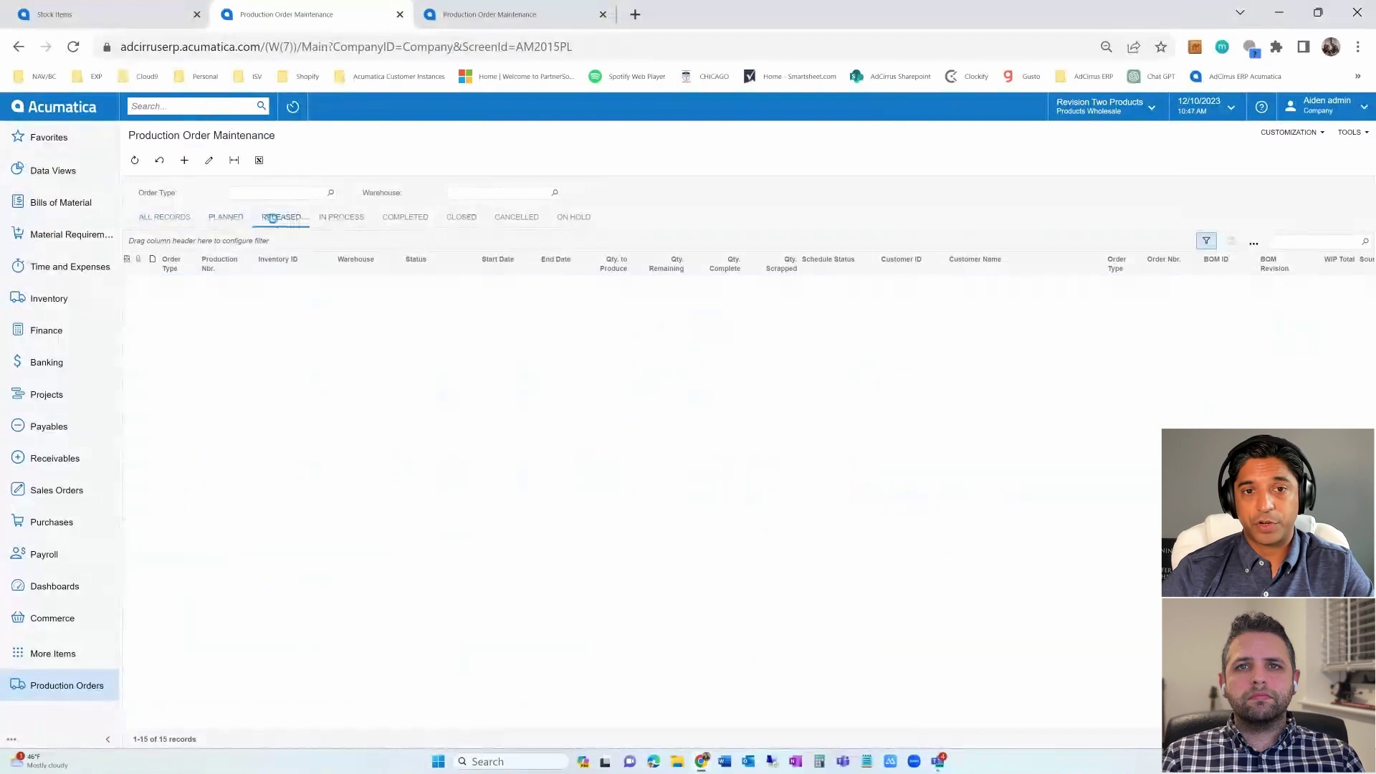
click(353, 222)
click(405, 218)
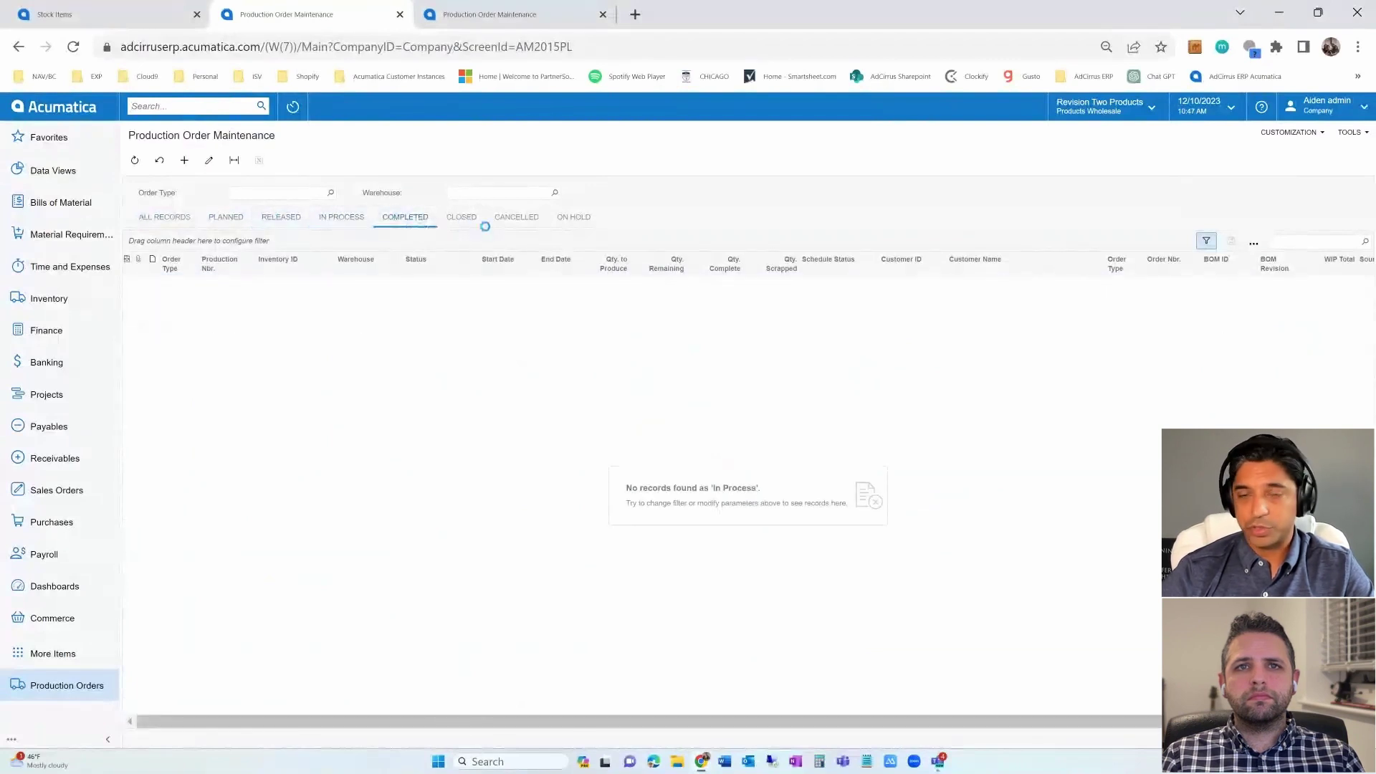
click(513, 219)
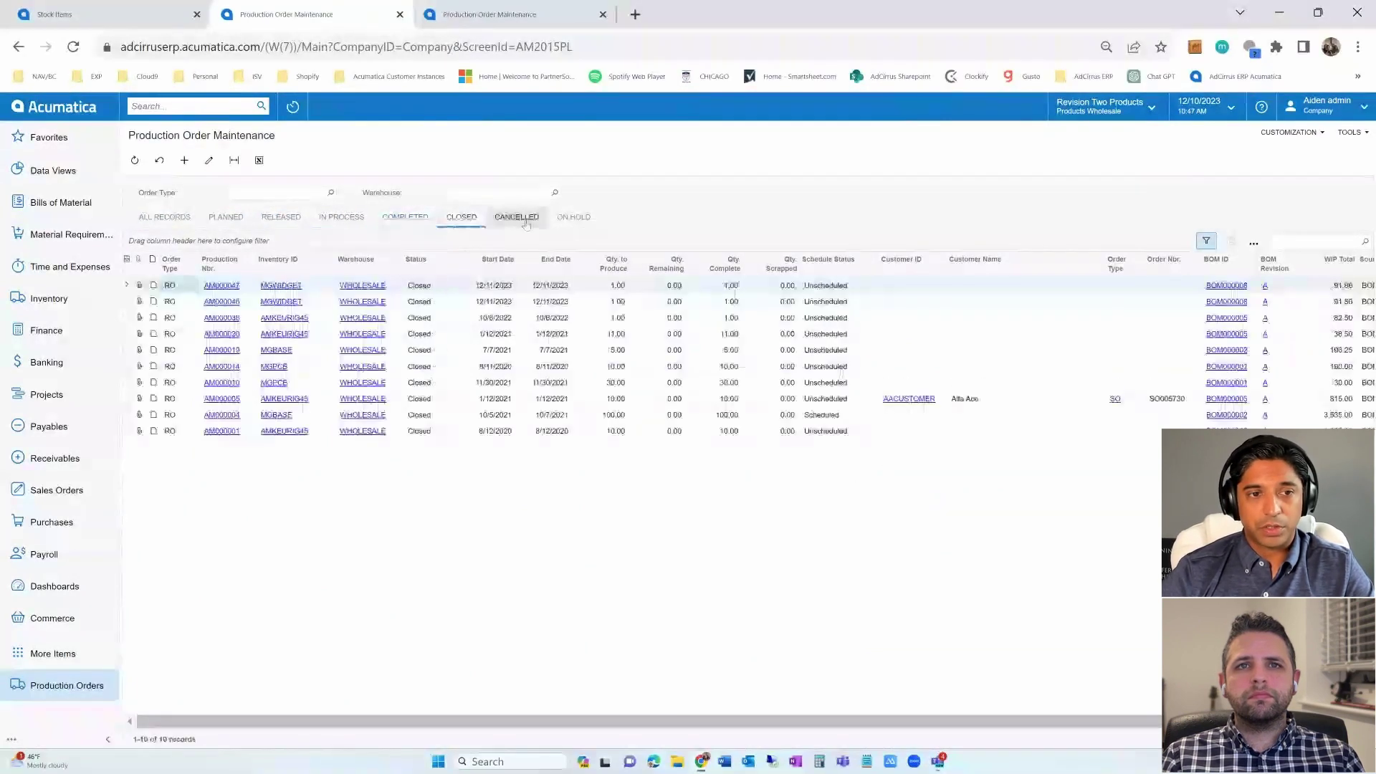
click(227, 221)
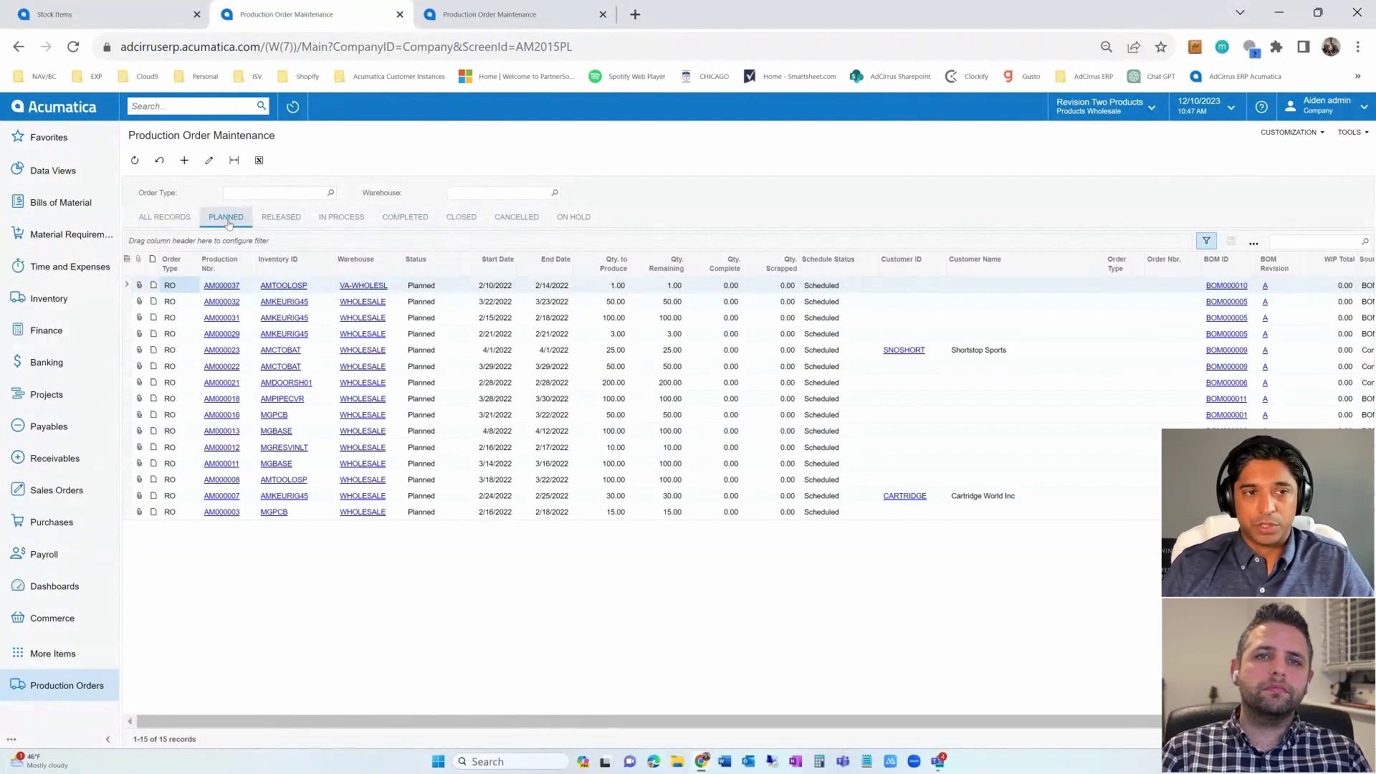
click(185, 161)
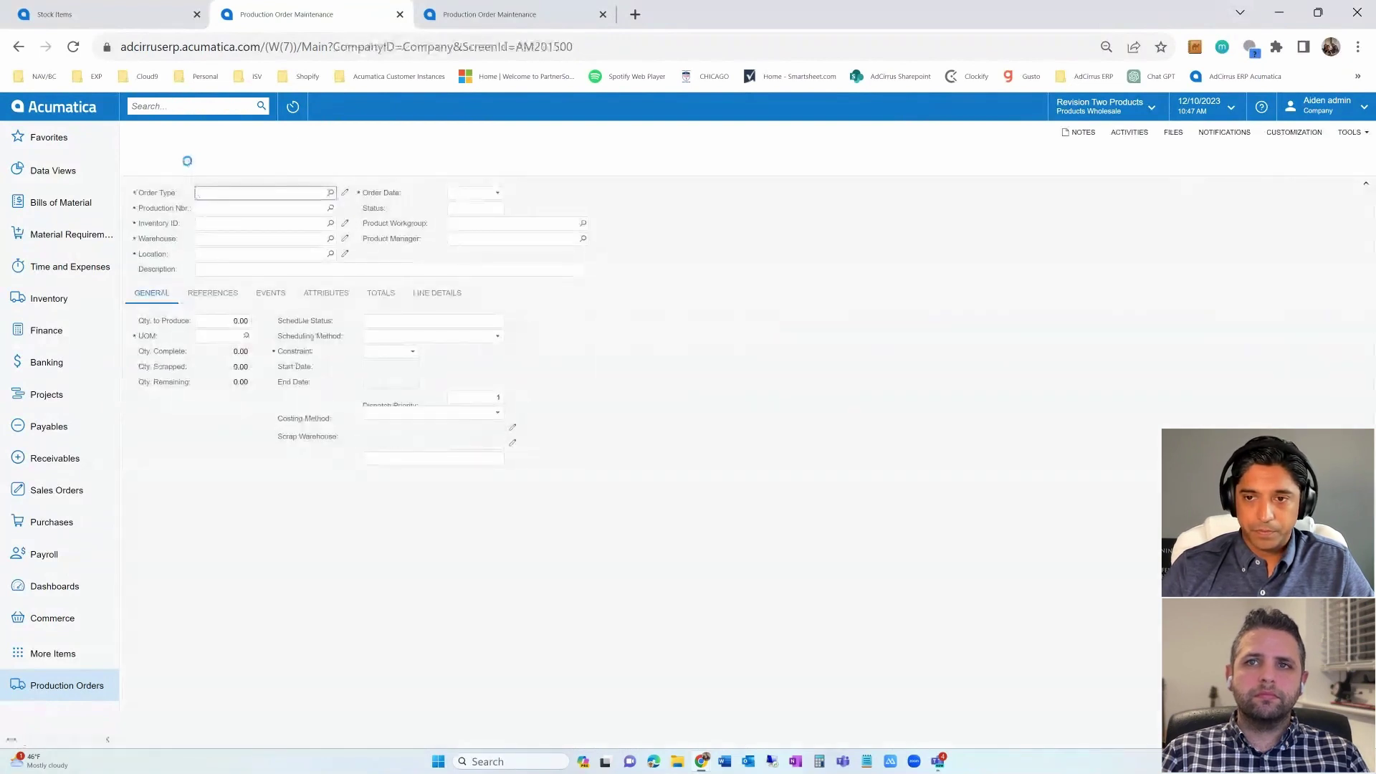
Step: Set the new production order's type to RO - Regular Orders from the enlarged order type lookup
click(330, 193)
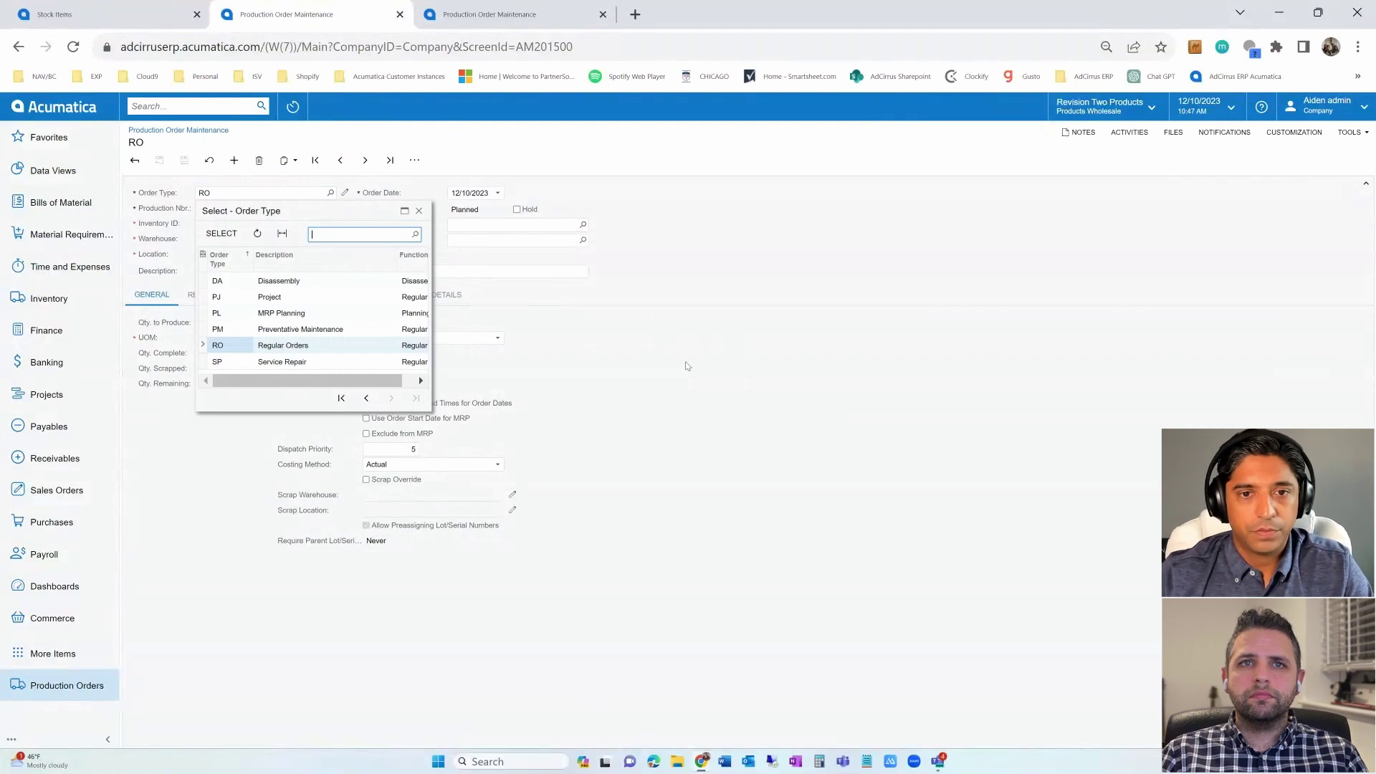
drag(430, 410, 824, 571)
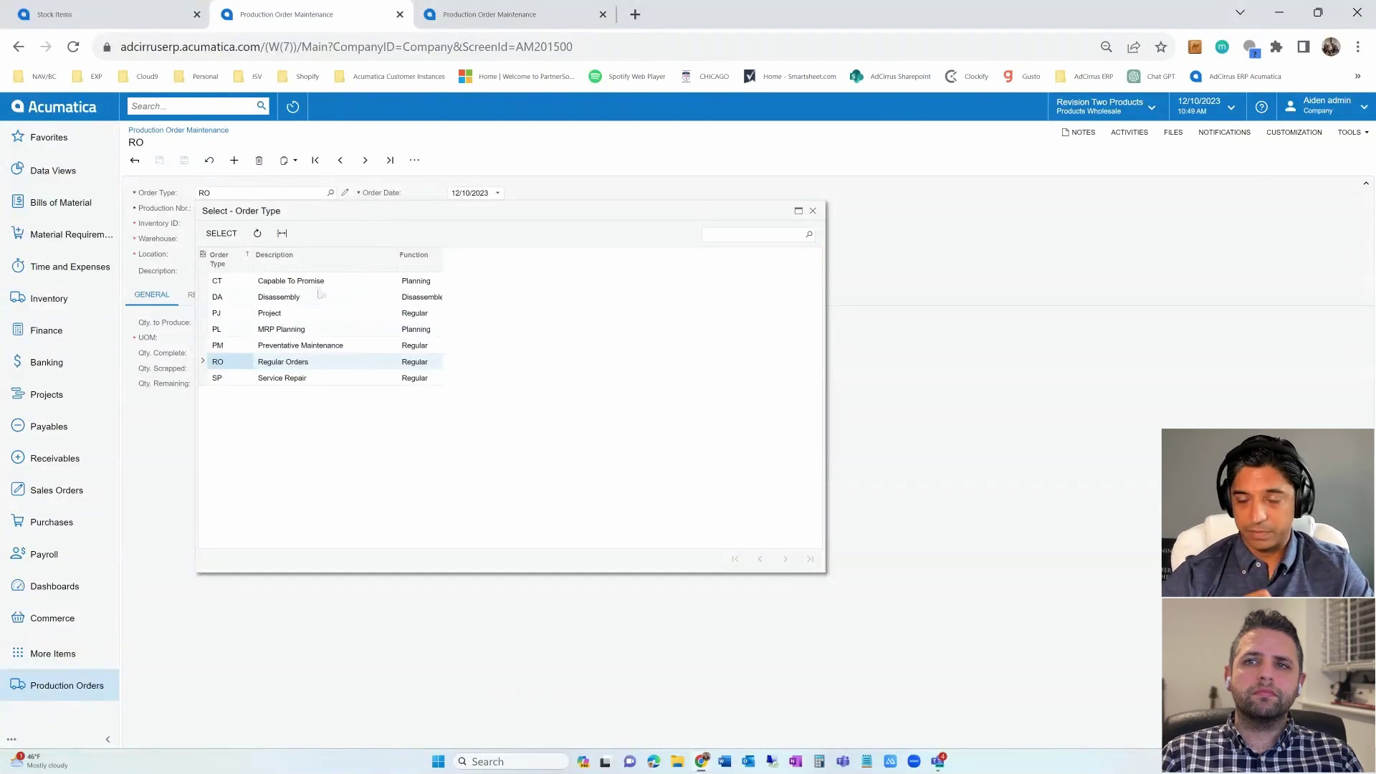
click(221, 233)
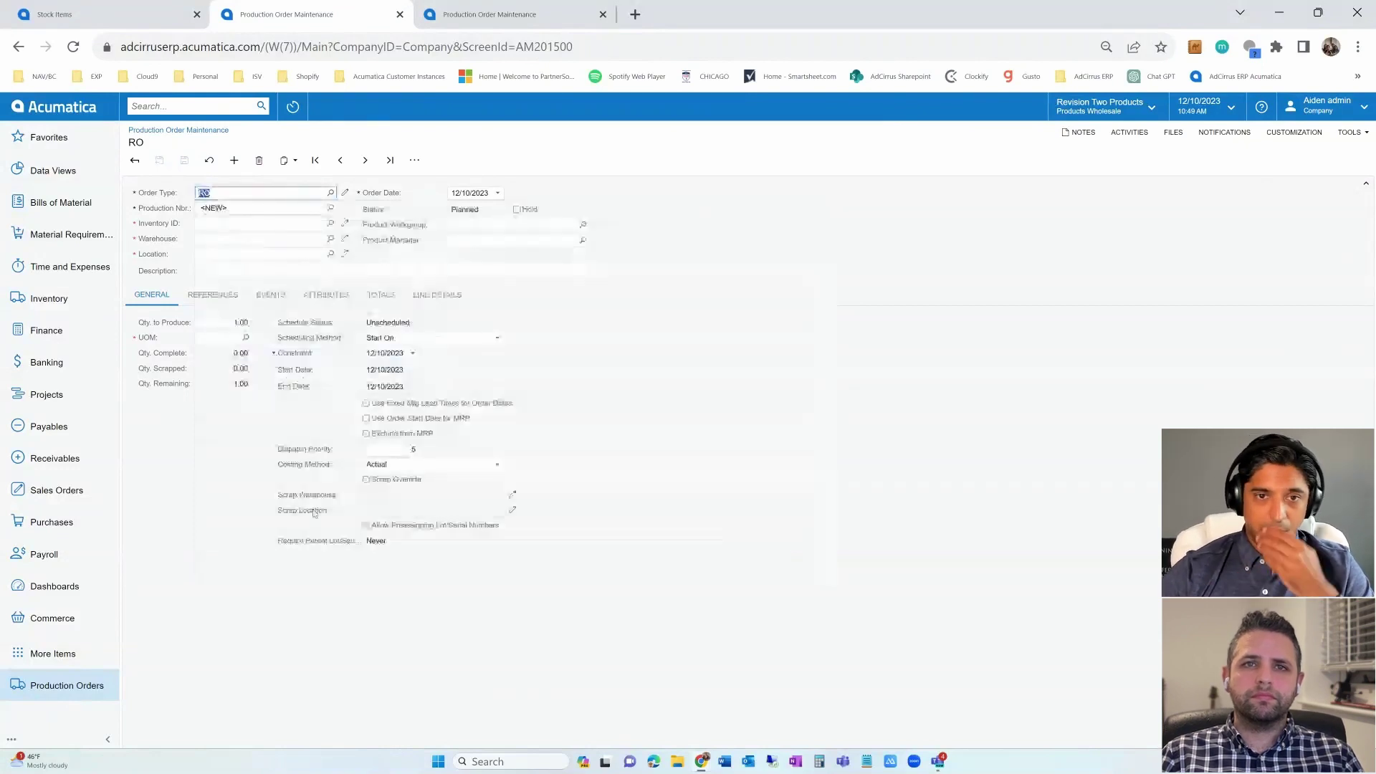
Step: Enter item MGWIDGET, warehouse WHOLESALE and a quantity to produce of 2.00
key(Tab)
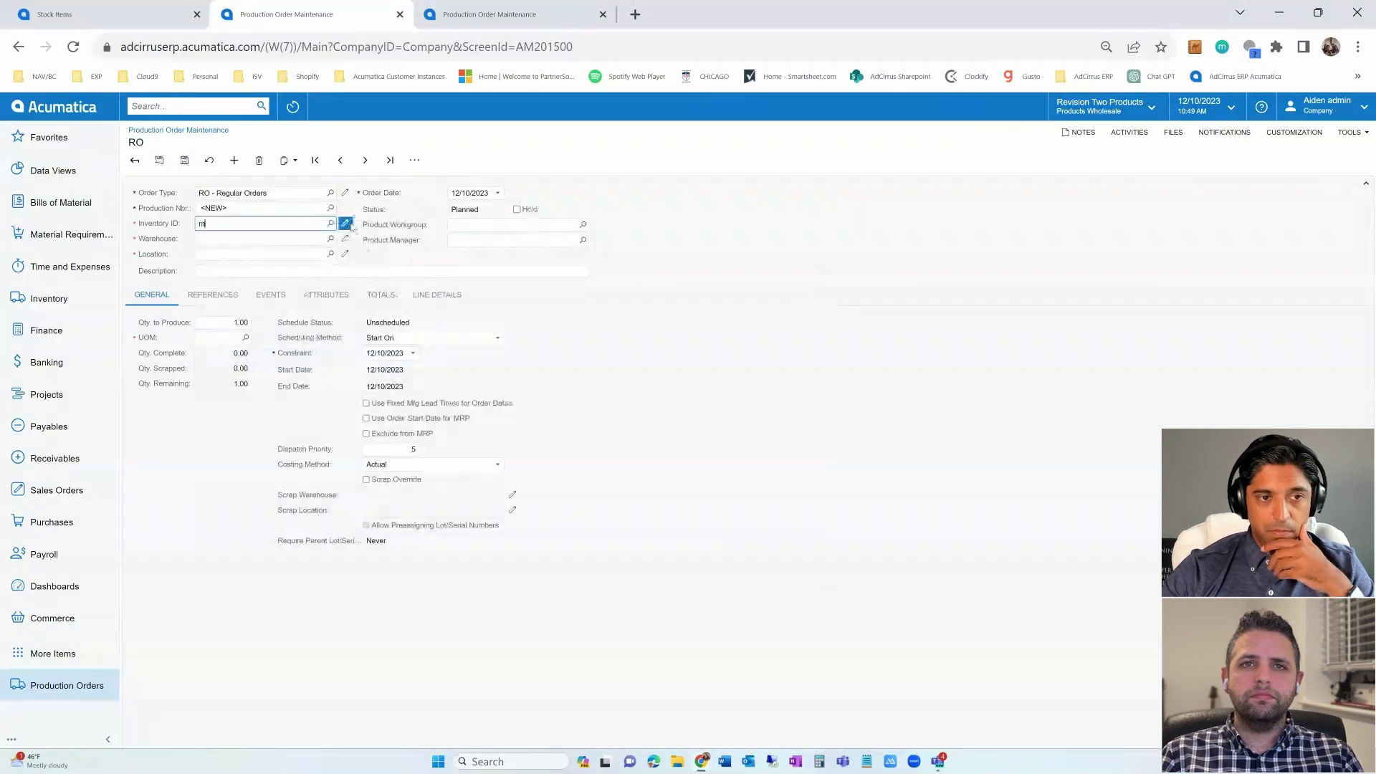
text(mgwidget)
key(Tab)
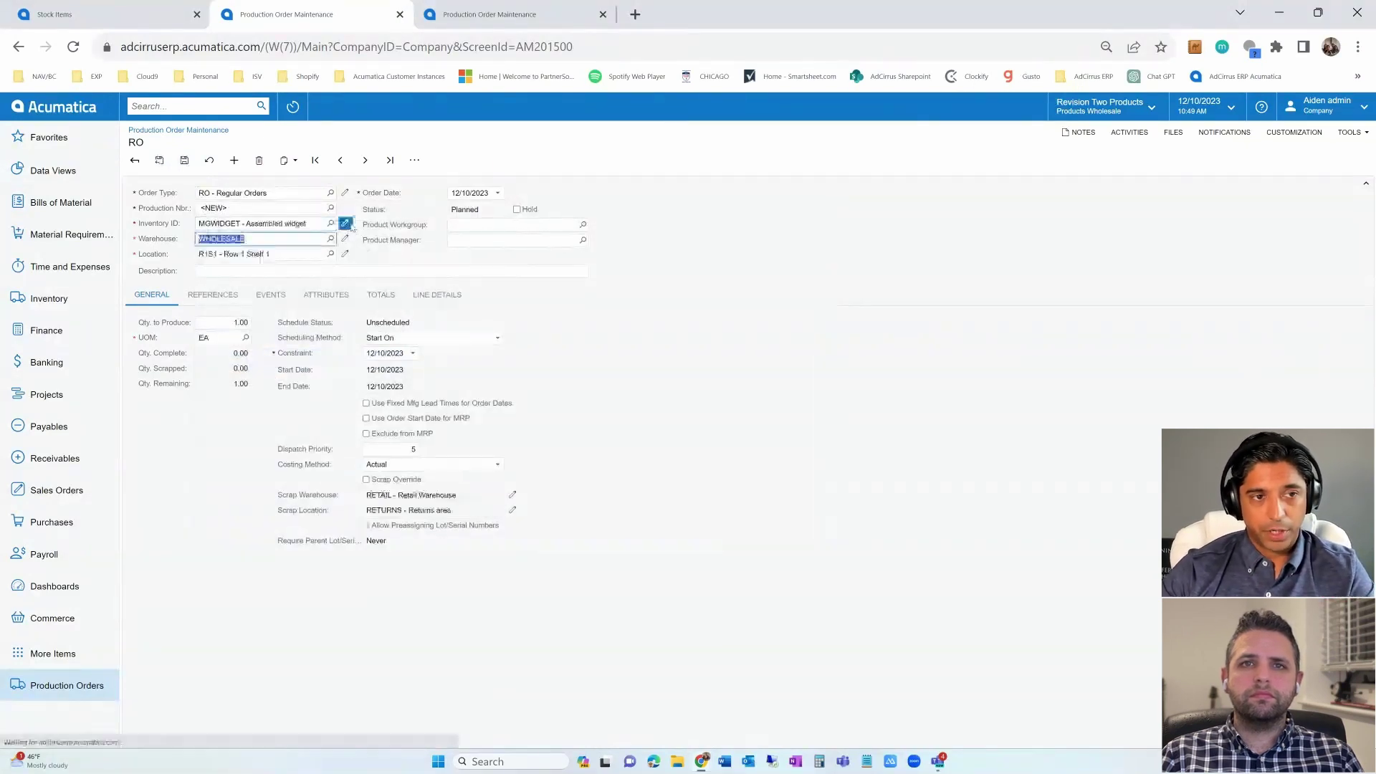
key(Tab)
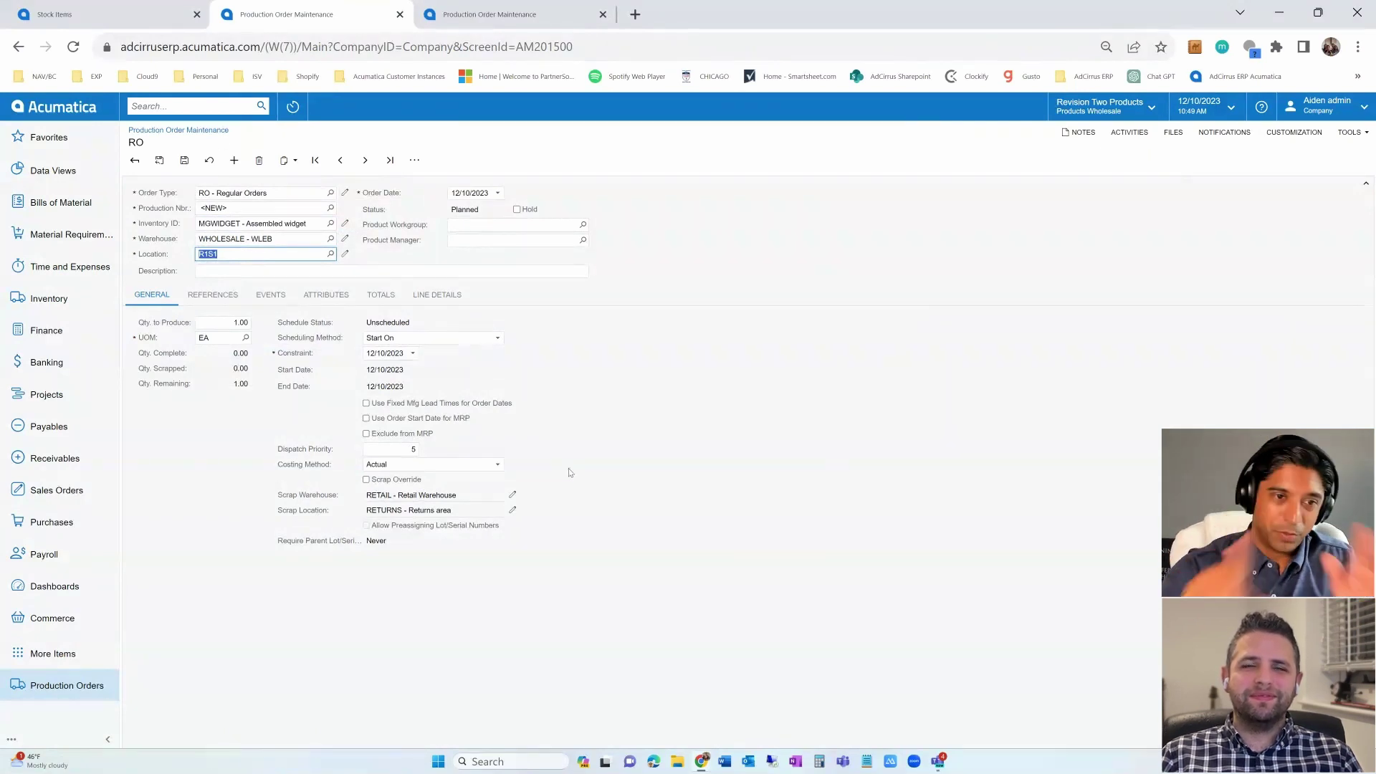
click(228, 324)
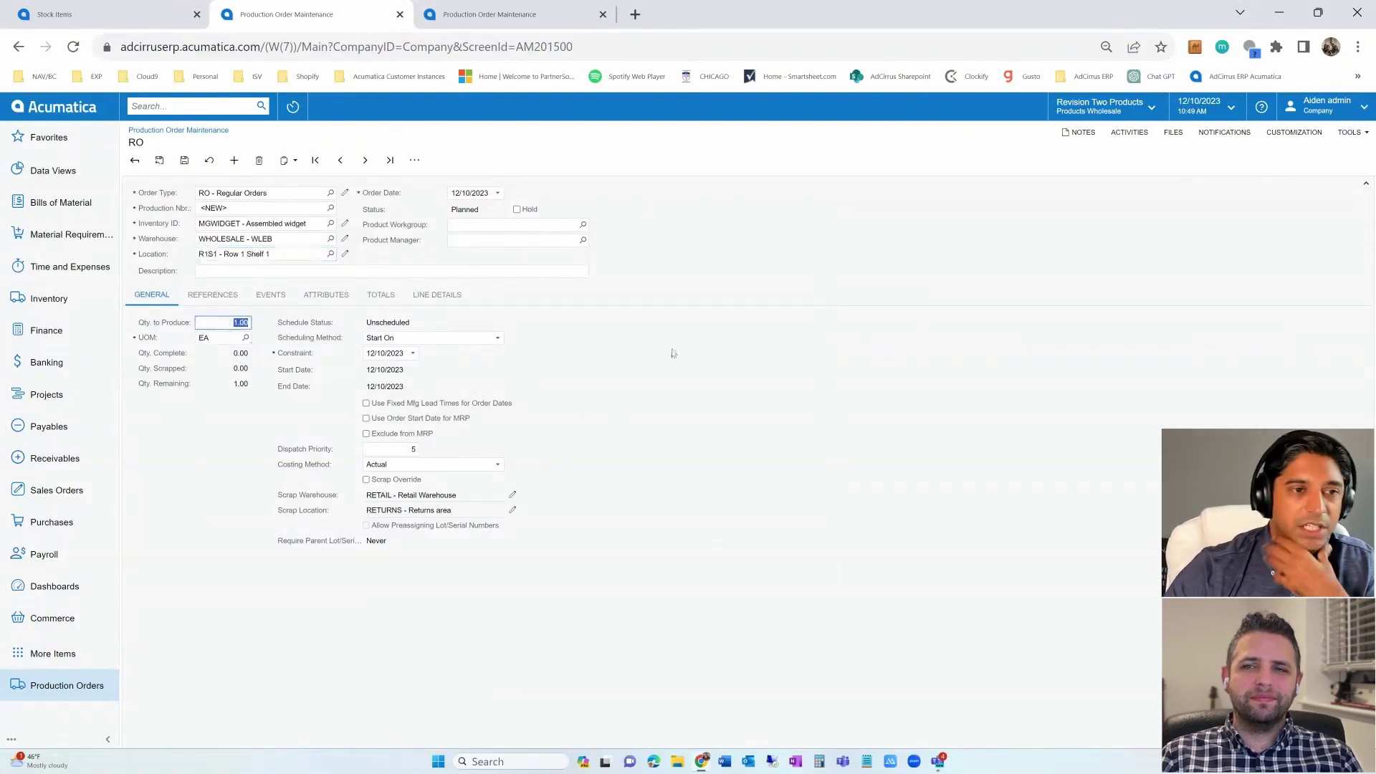
text(2)
key(Tab)
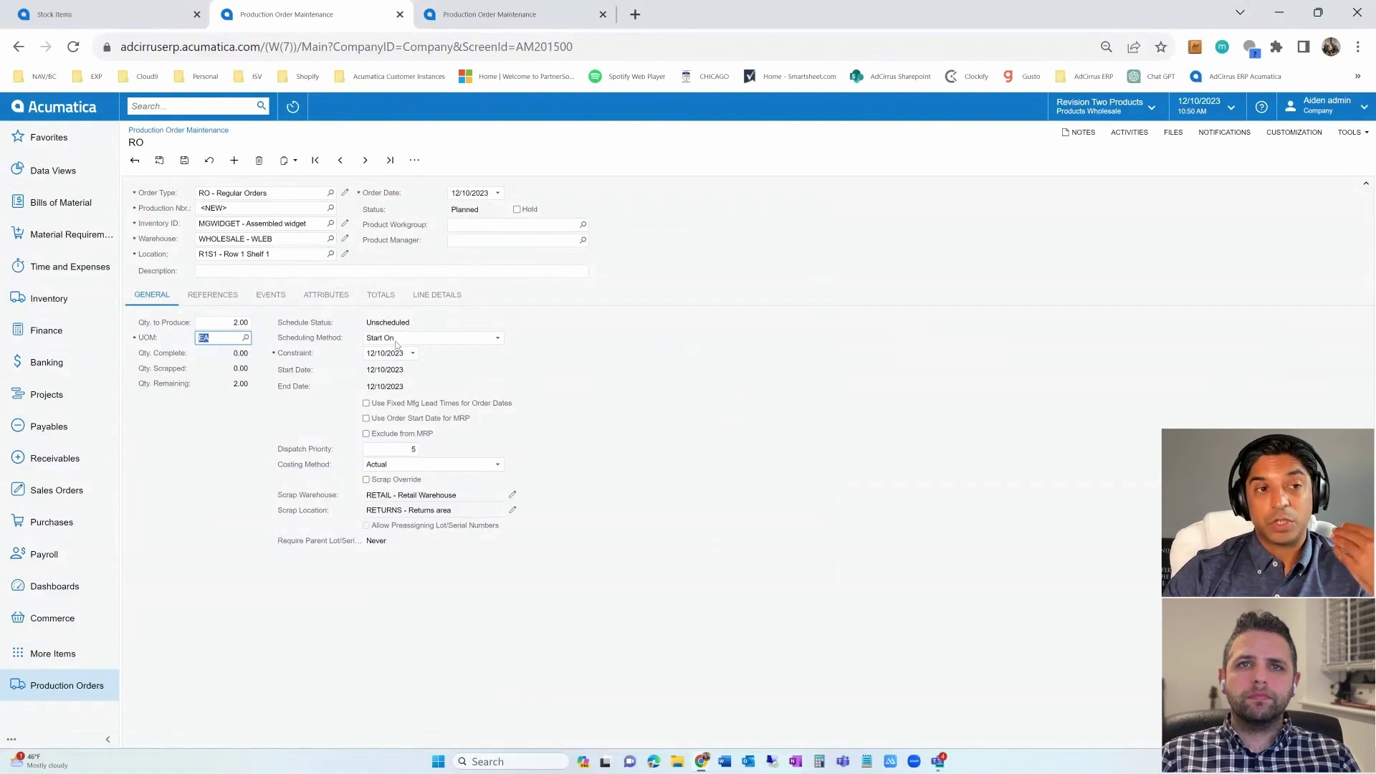
Step: Keep constraint date 12/10/2023 and Actual as the costing method
click(413, 353)
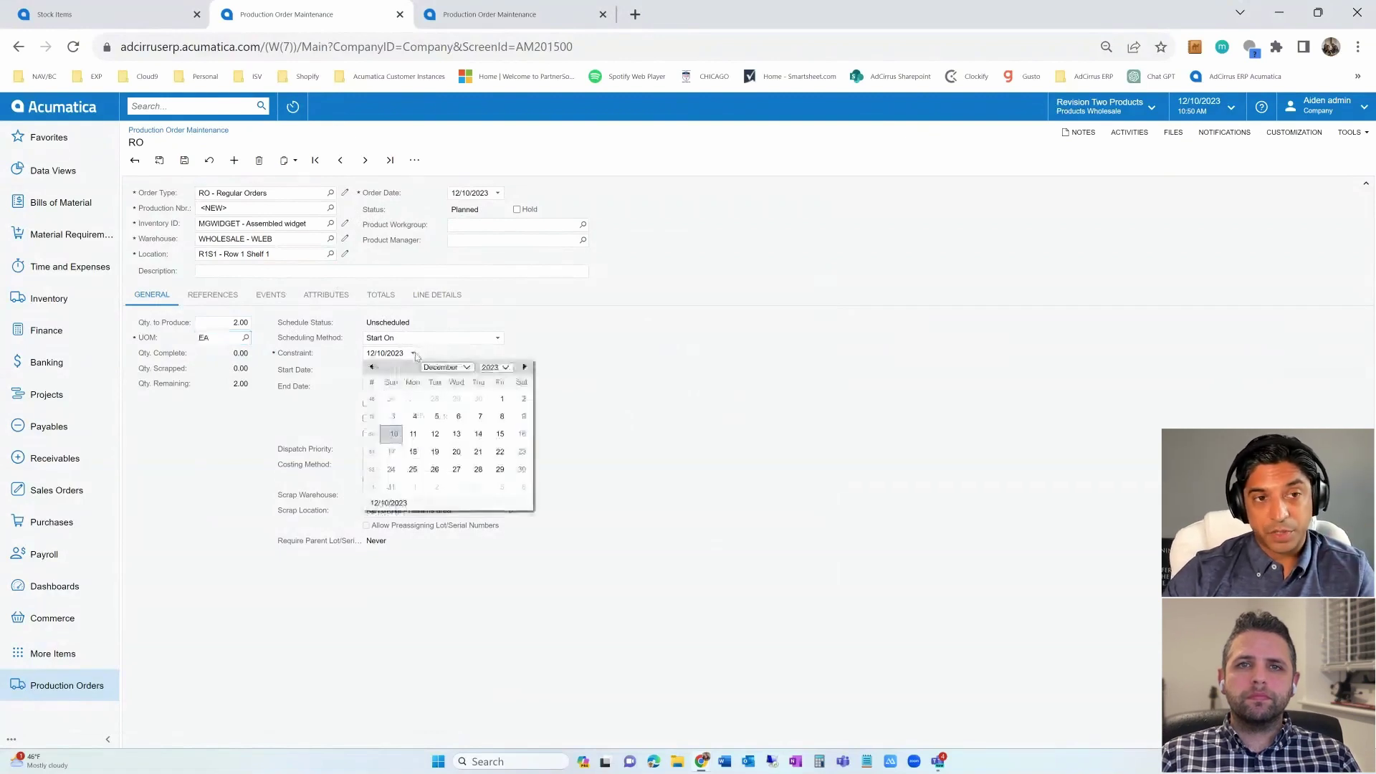
click(645, 422)
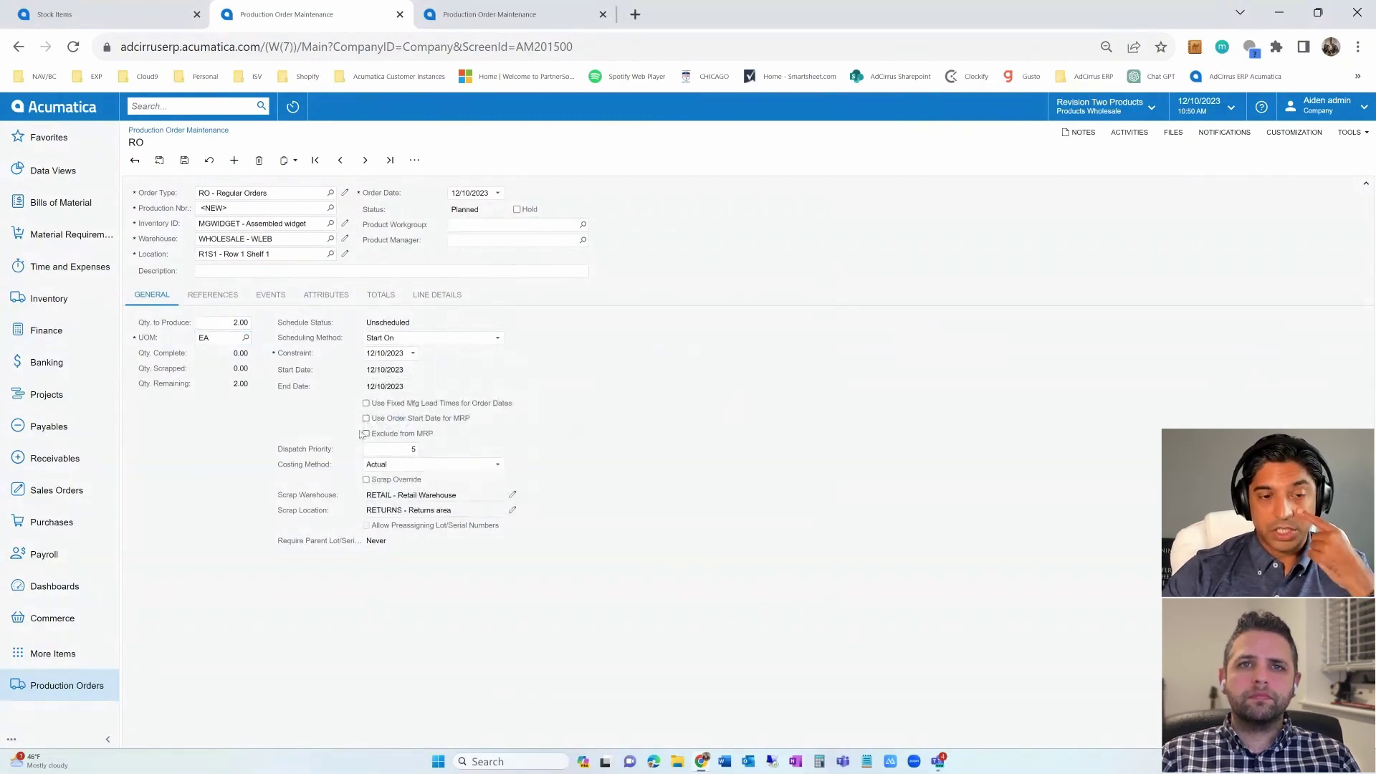
click(374, 465)
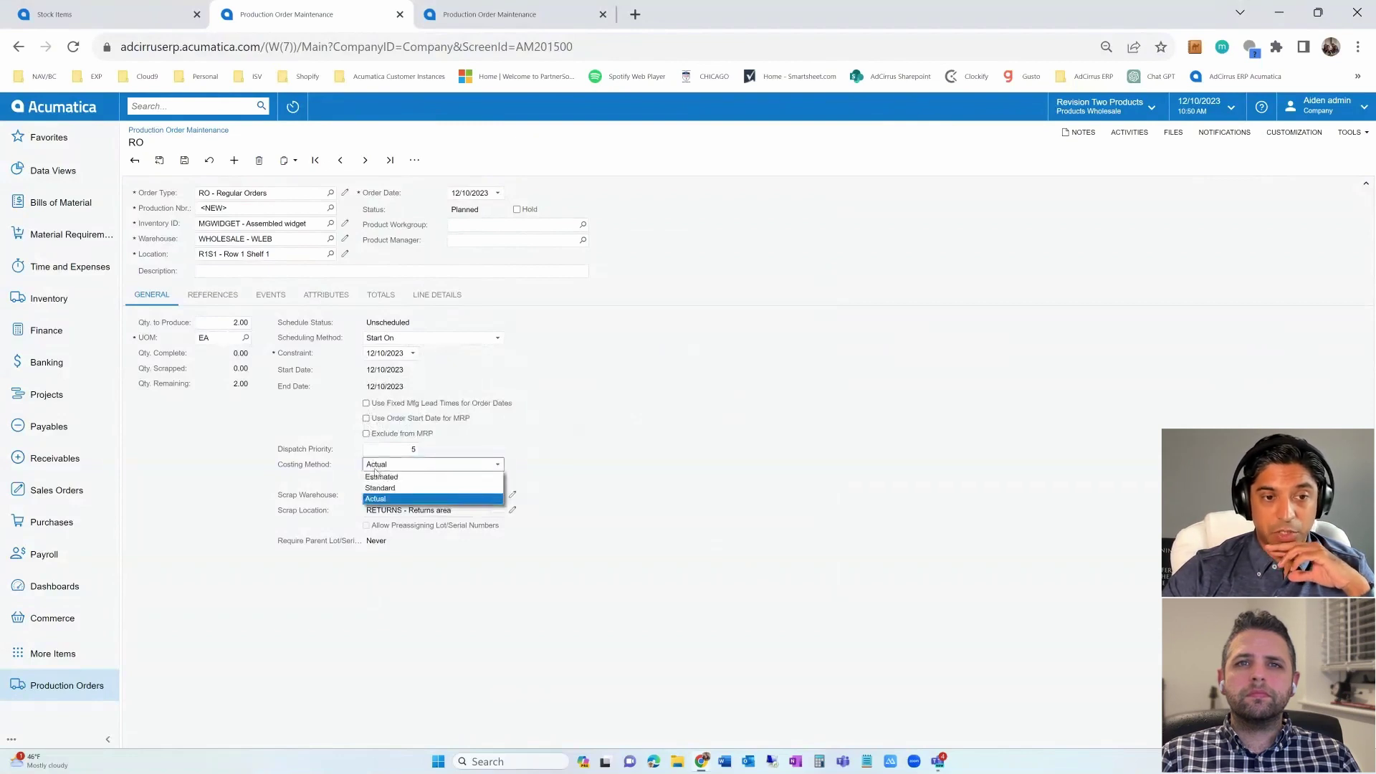
click(830, 466)
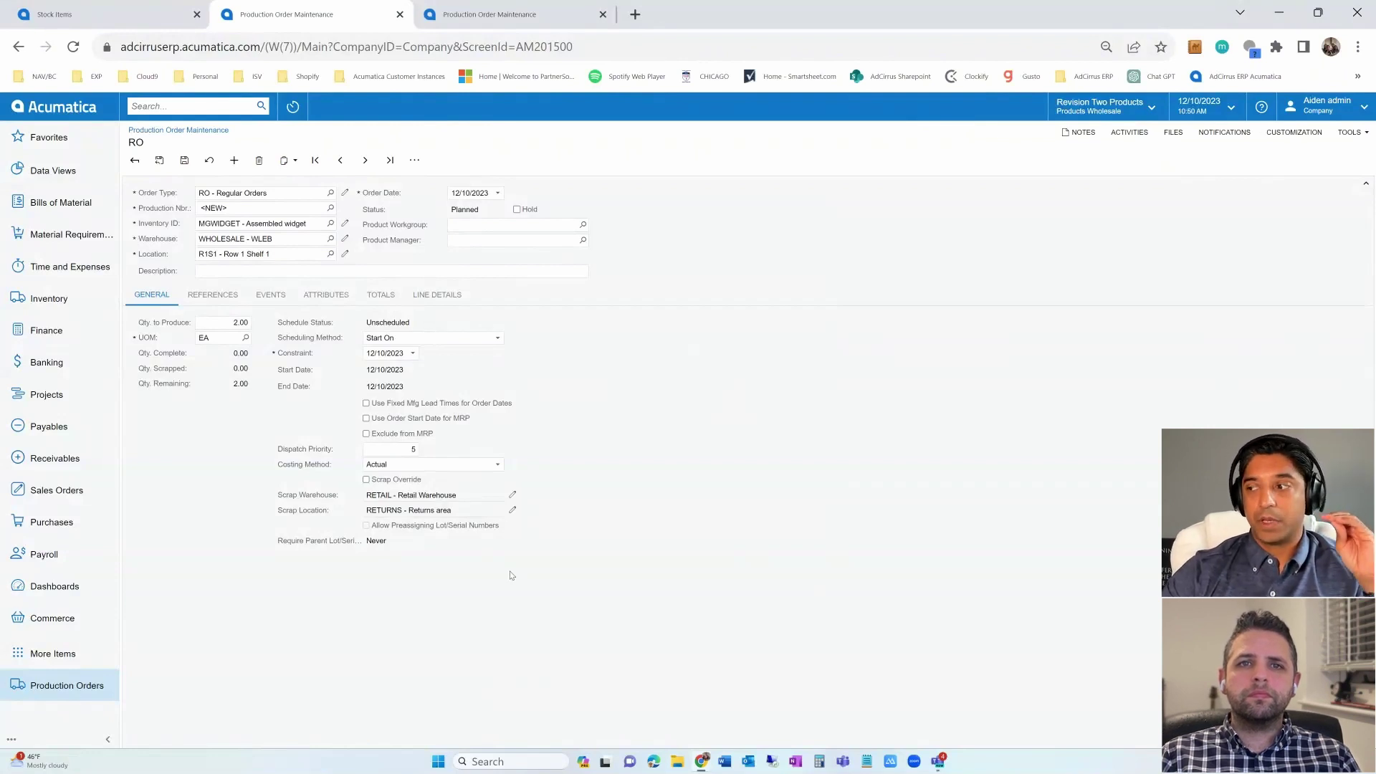
Step: Keep BOM as the order's source on References and view the still-empty Events history
click(213, 297)
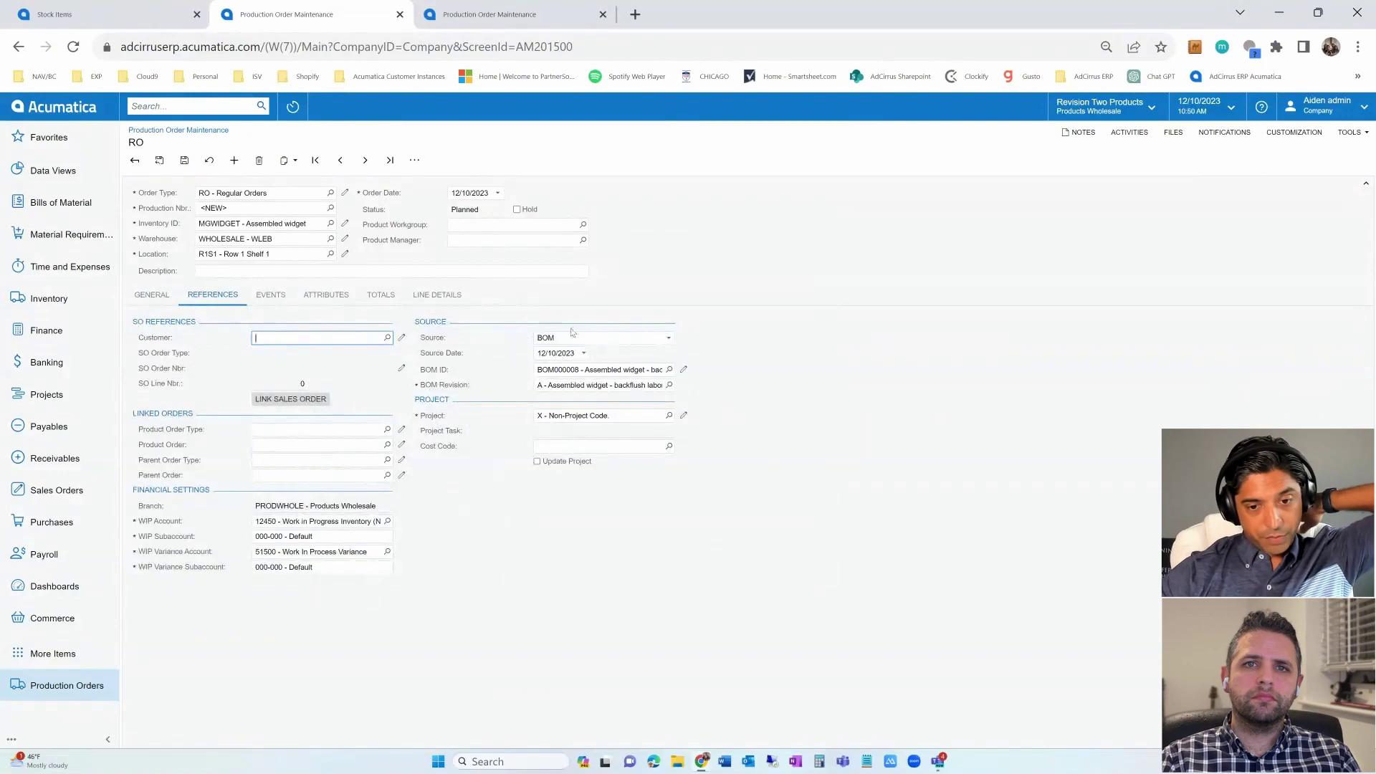
click(667, 337)
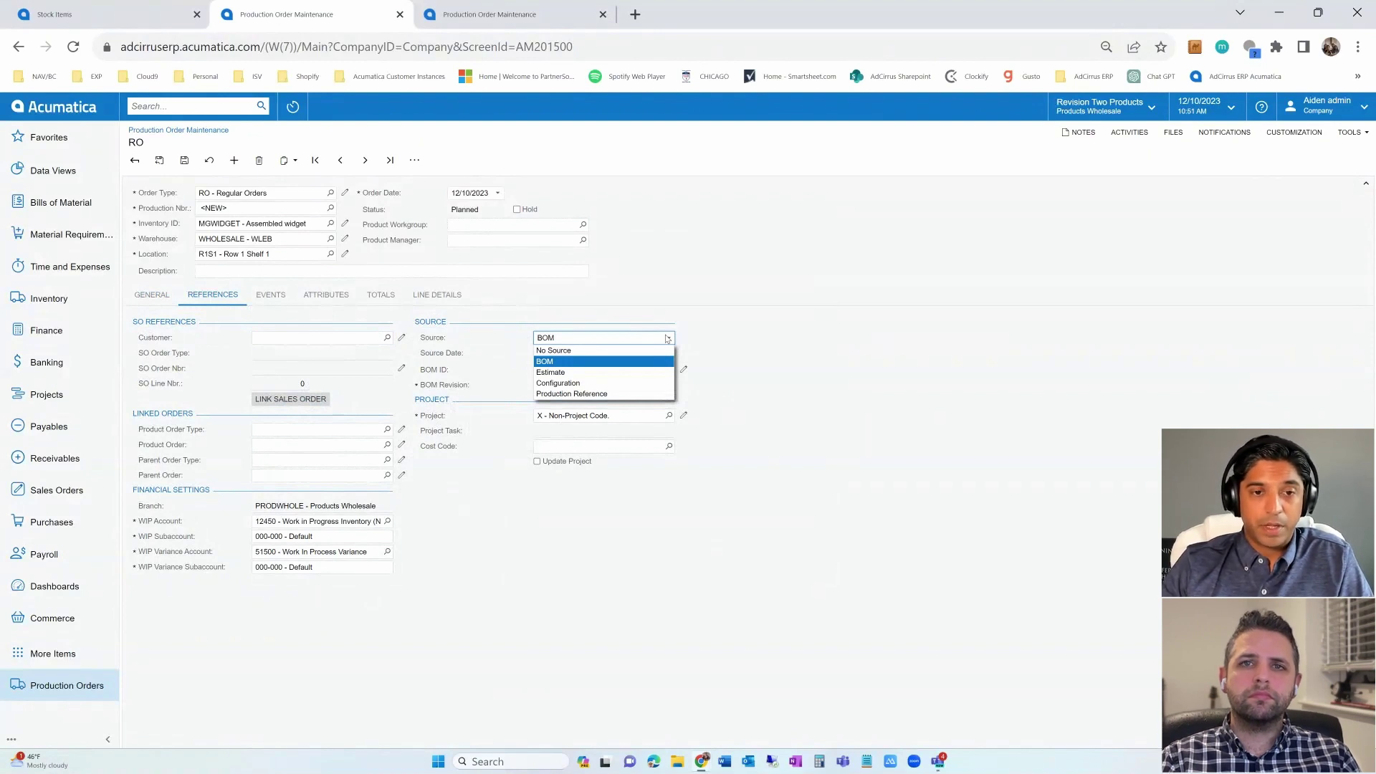
click(753, 345)
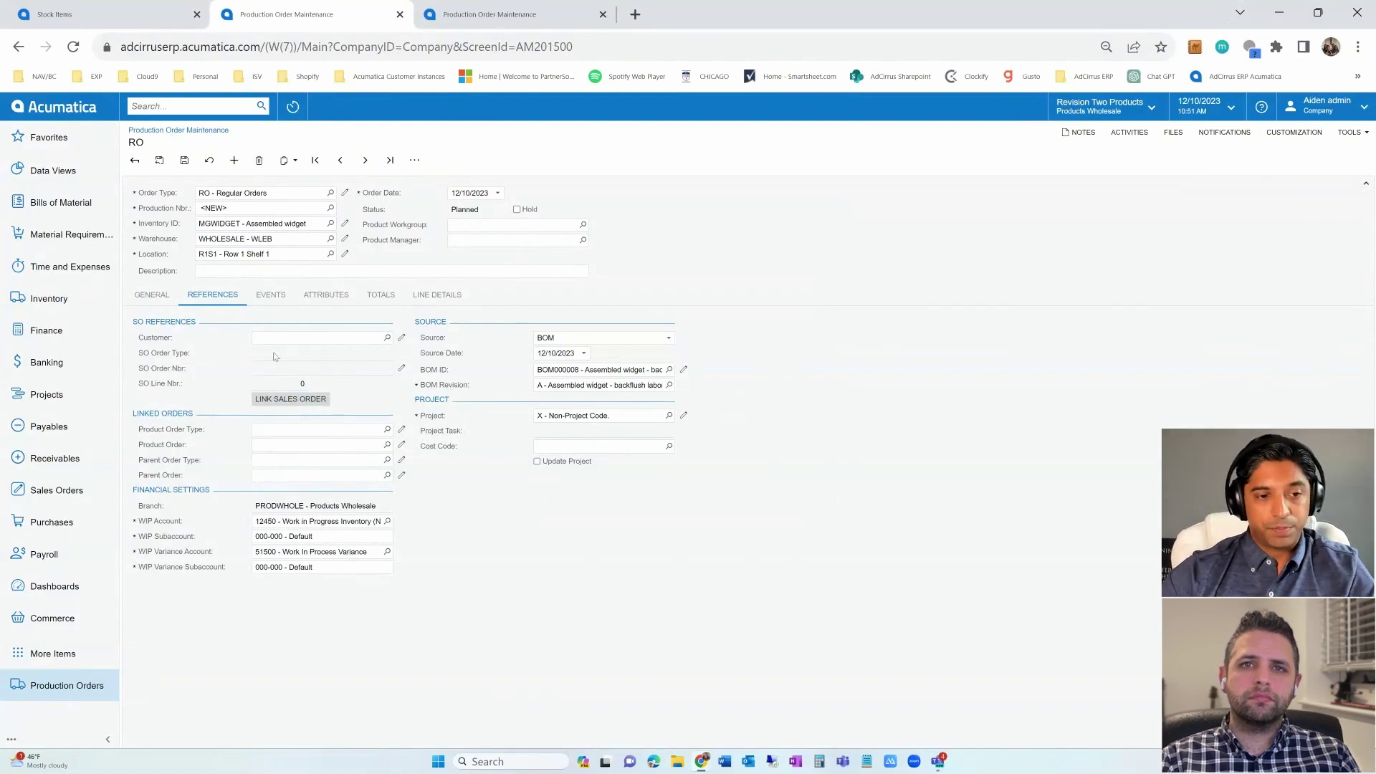
click(270, 295)
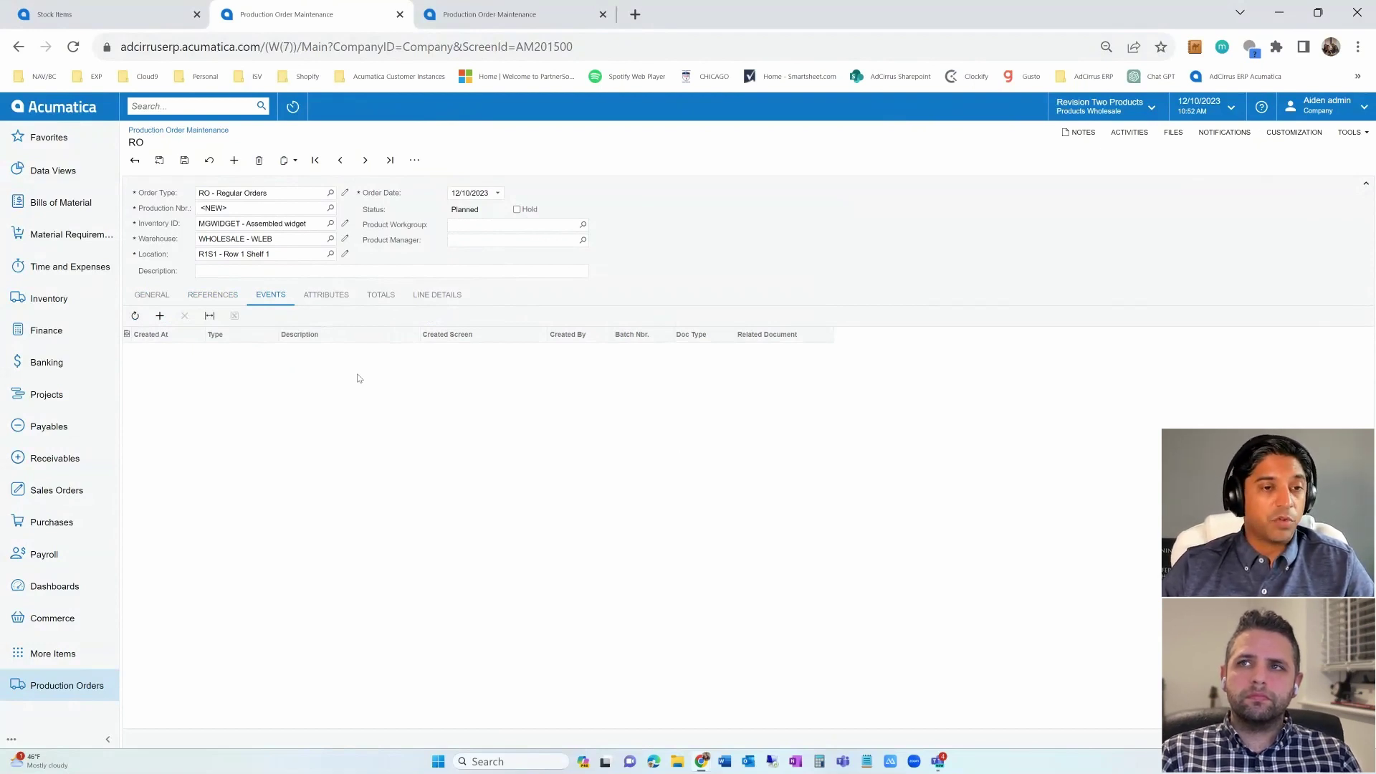
Step: Save the MGWIDGET order as AM000048 and review its planned cost total of 183.80
click(370, 298)
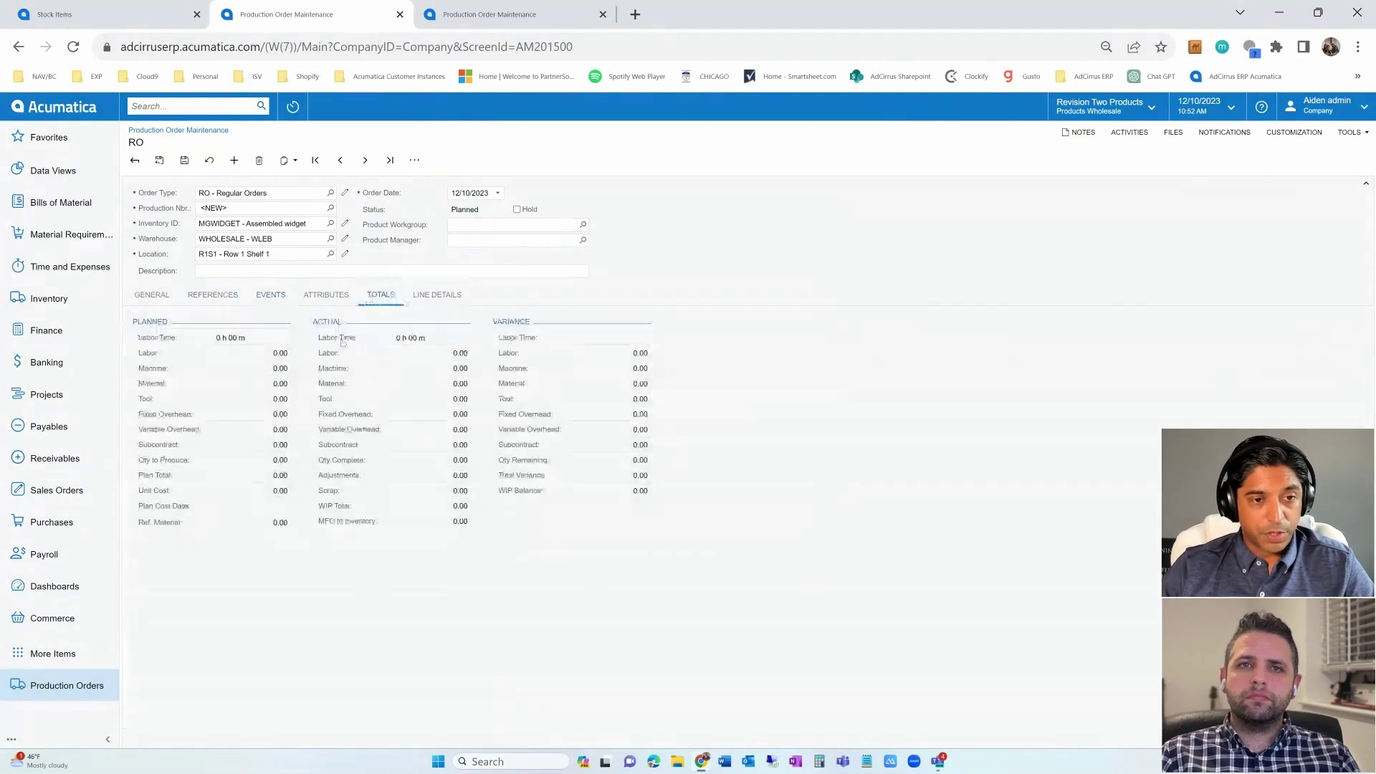
click(462, 296)
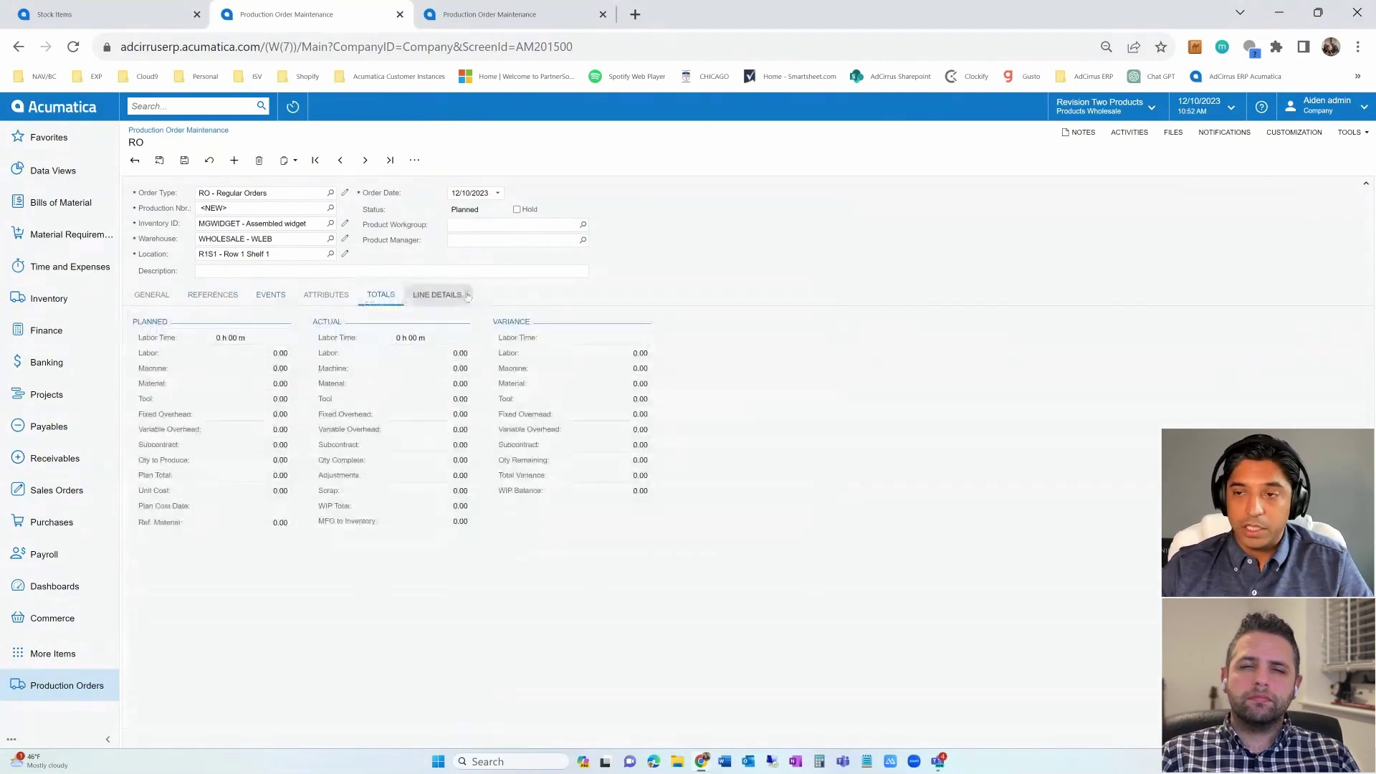
click(161, 300)
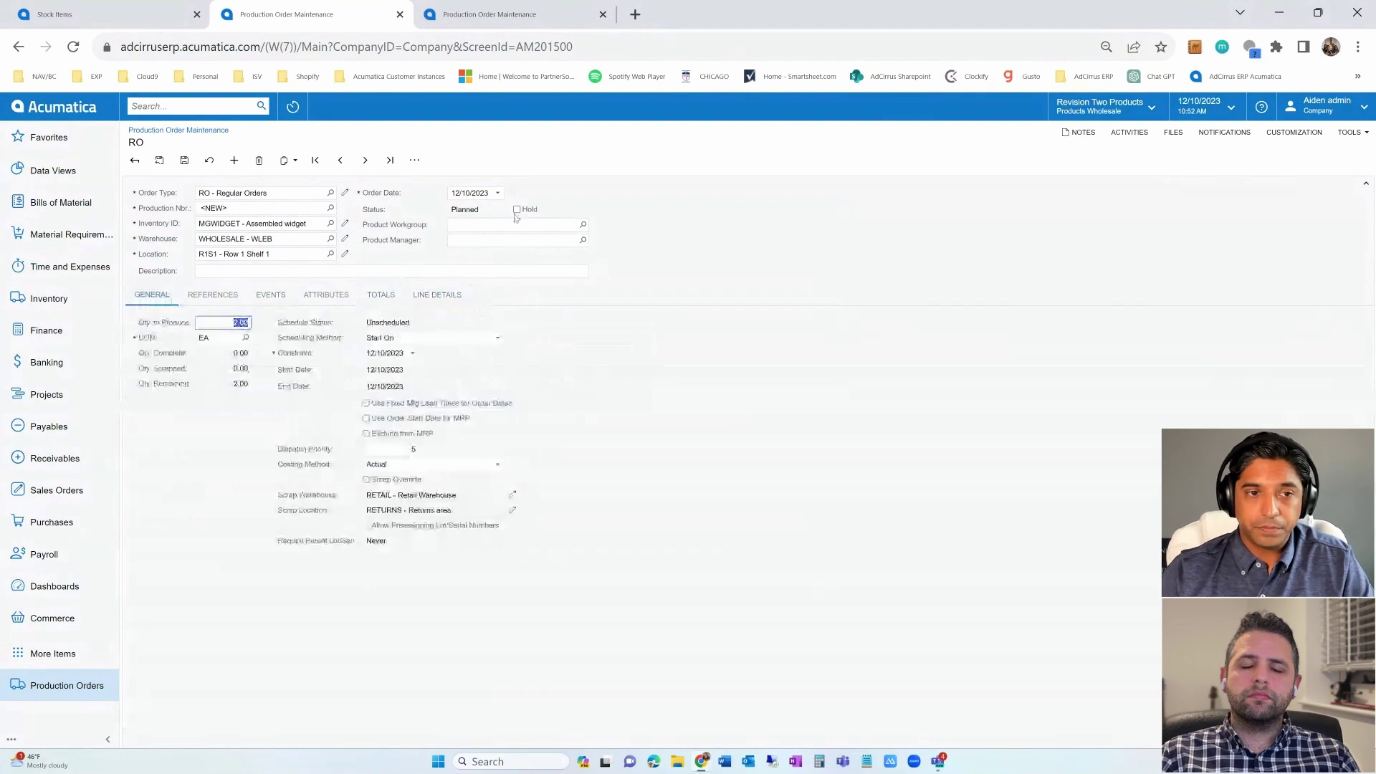
click(184, 160)
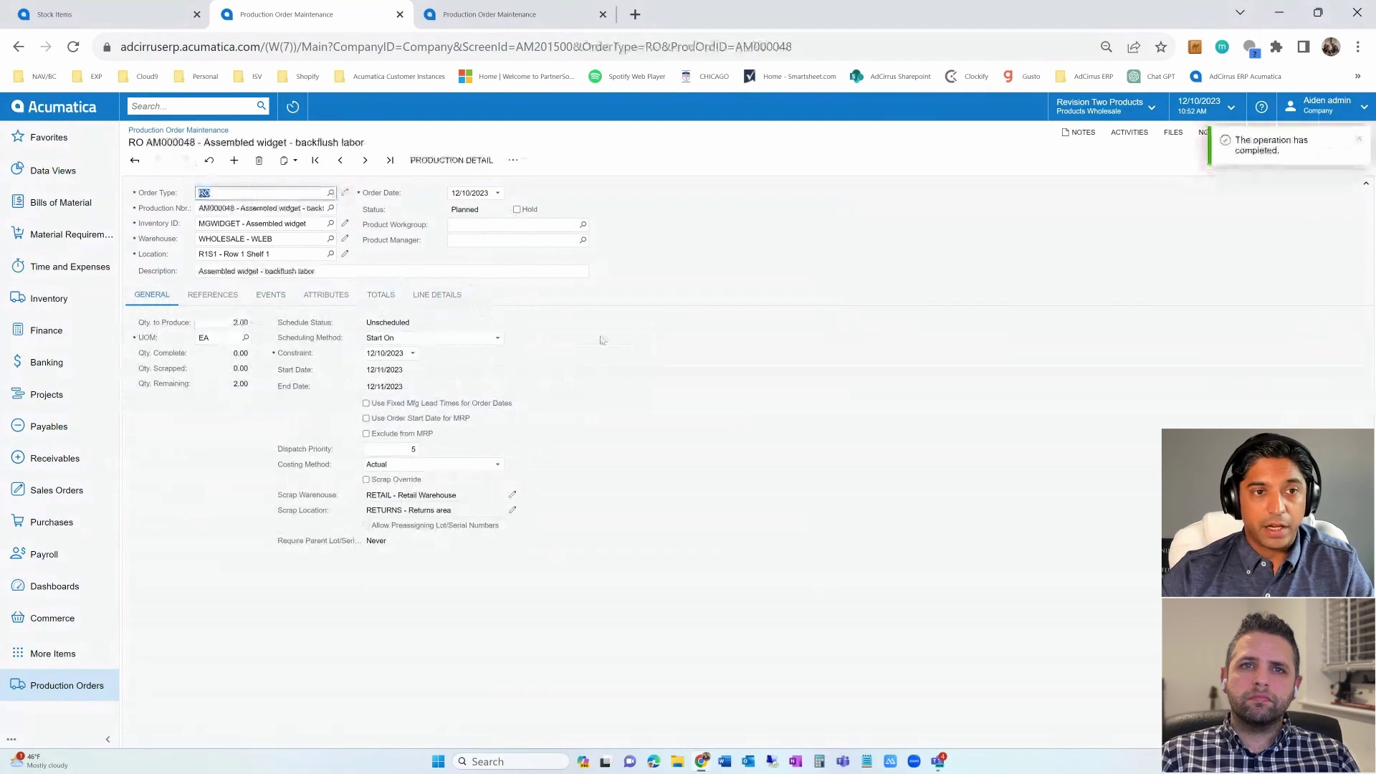
click(381, 295)
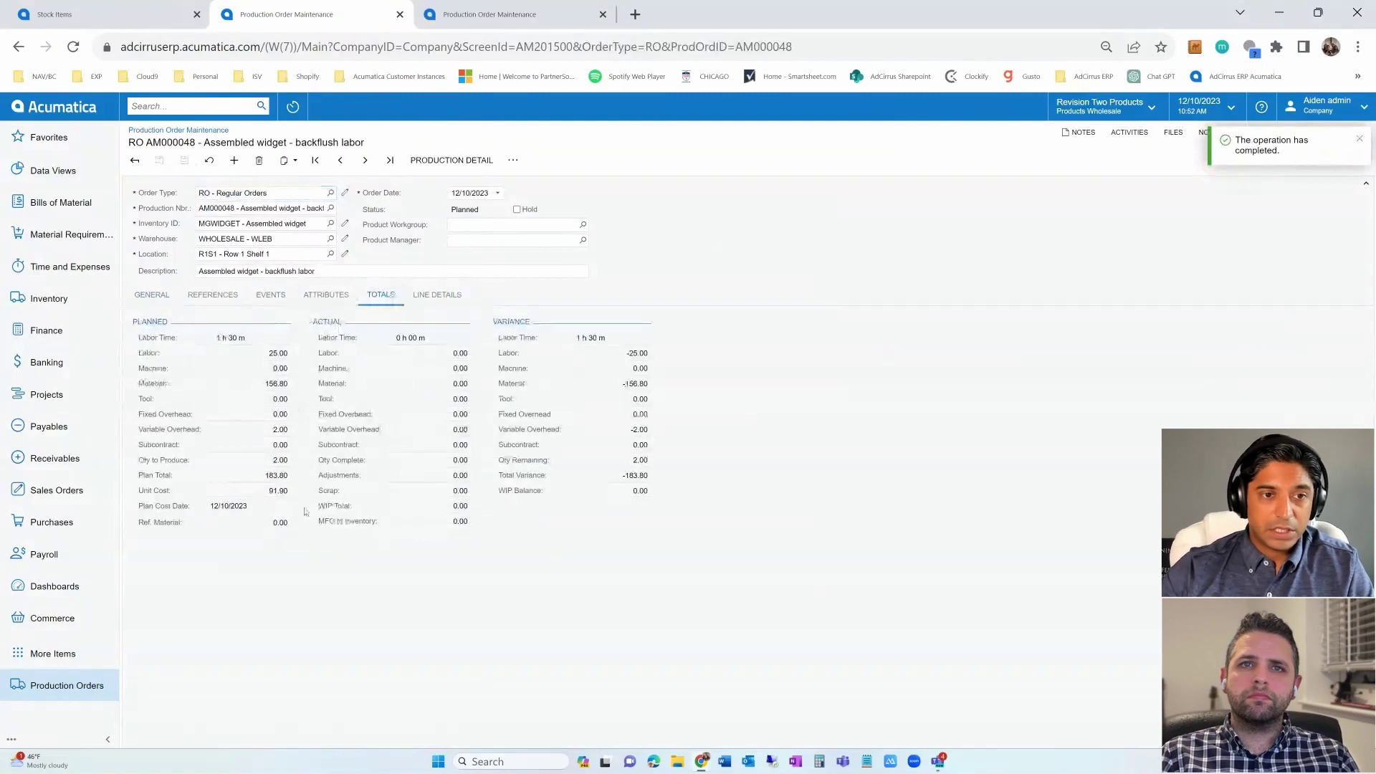
click(458, 160)
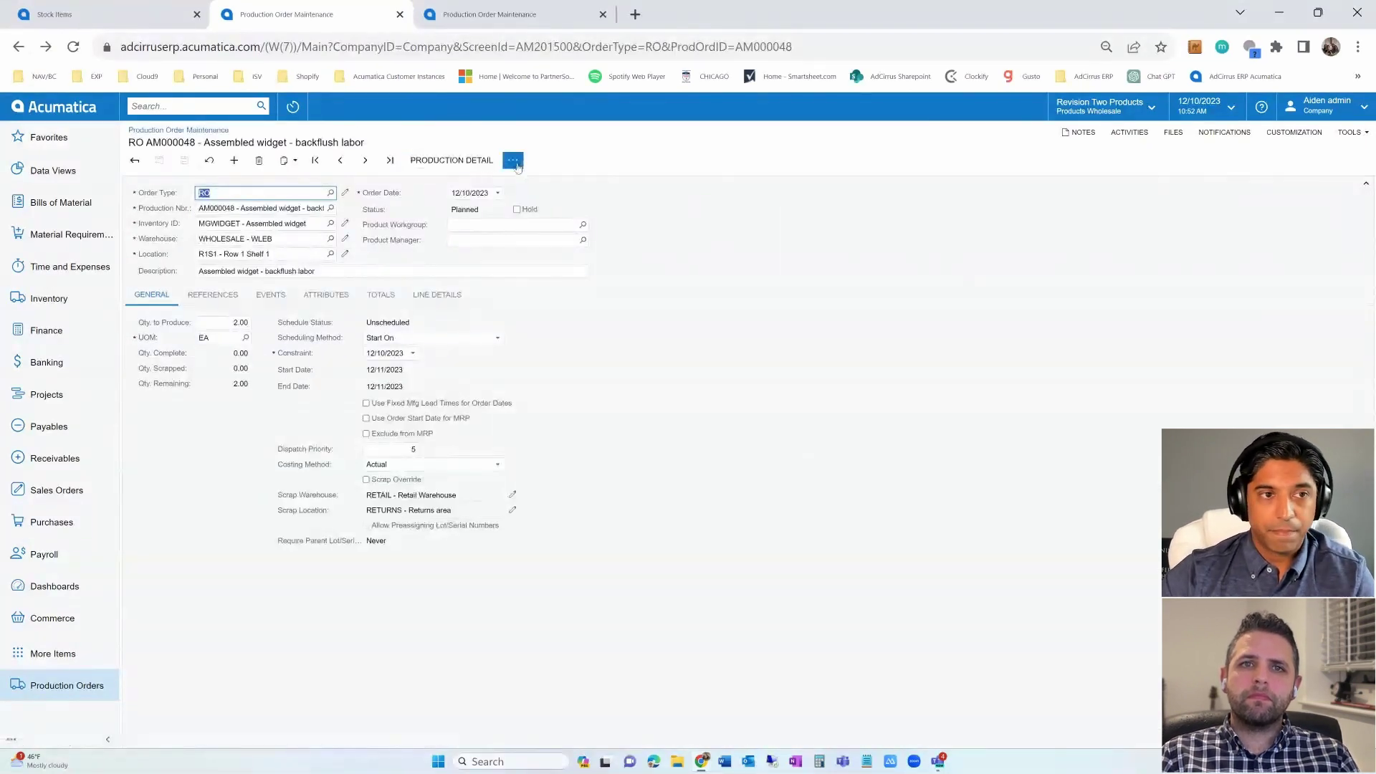
Step: Show the Critical Materials for order AM000048, which lists no records
click(513, 162)
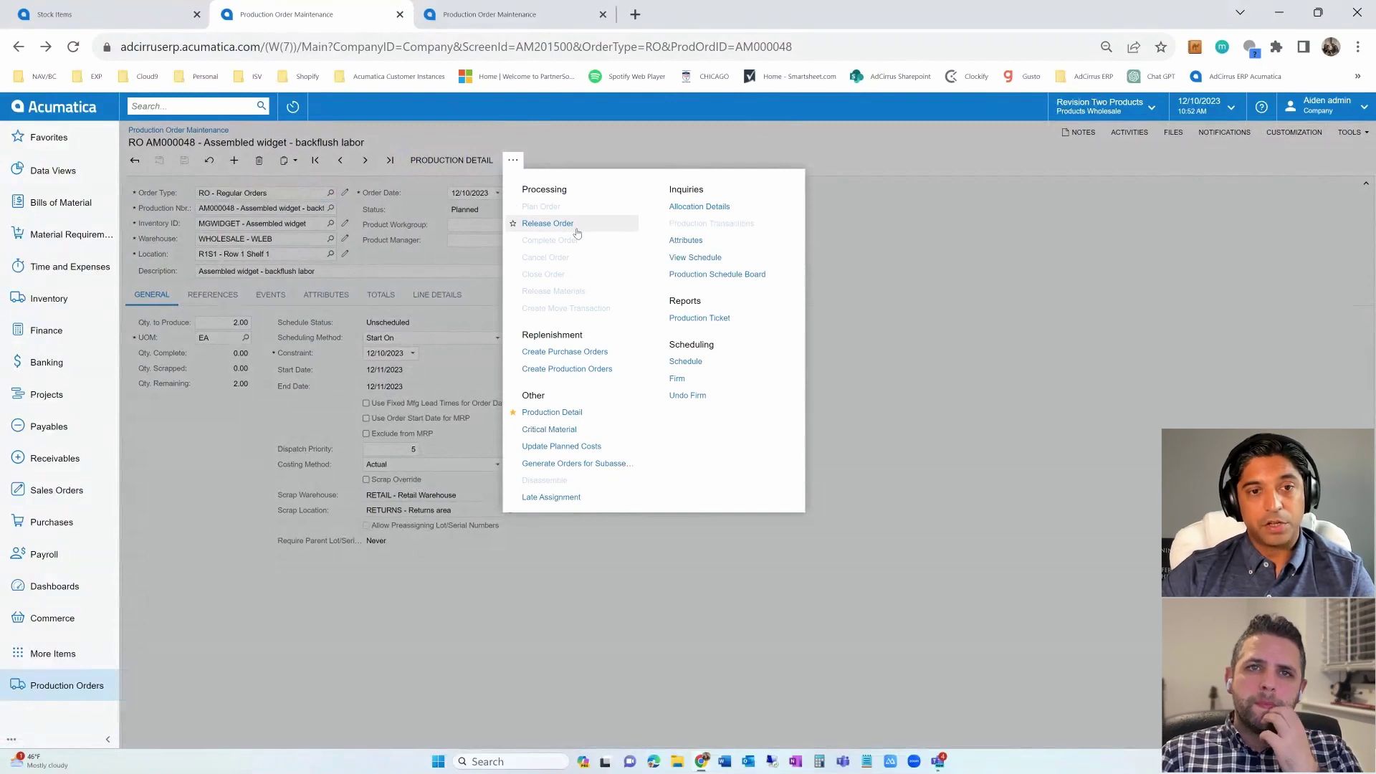
click(555, 432)
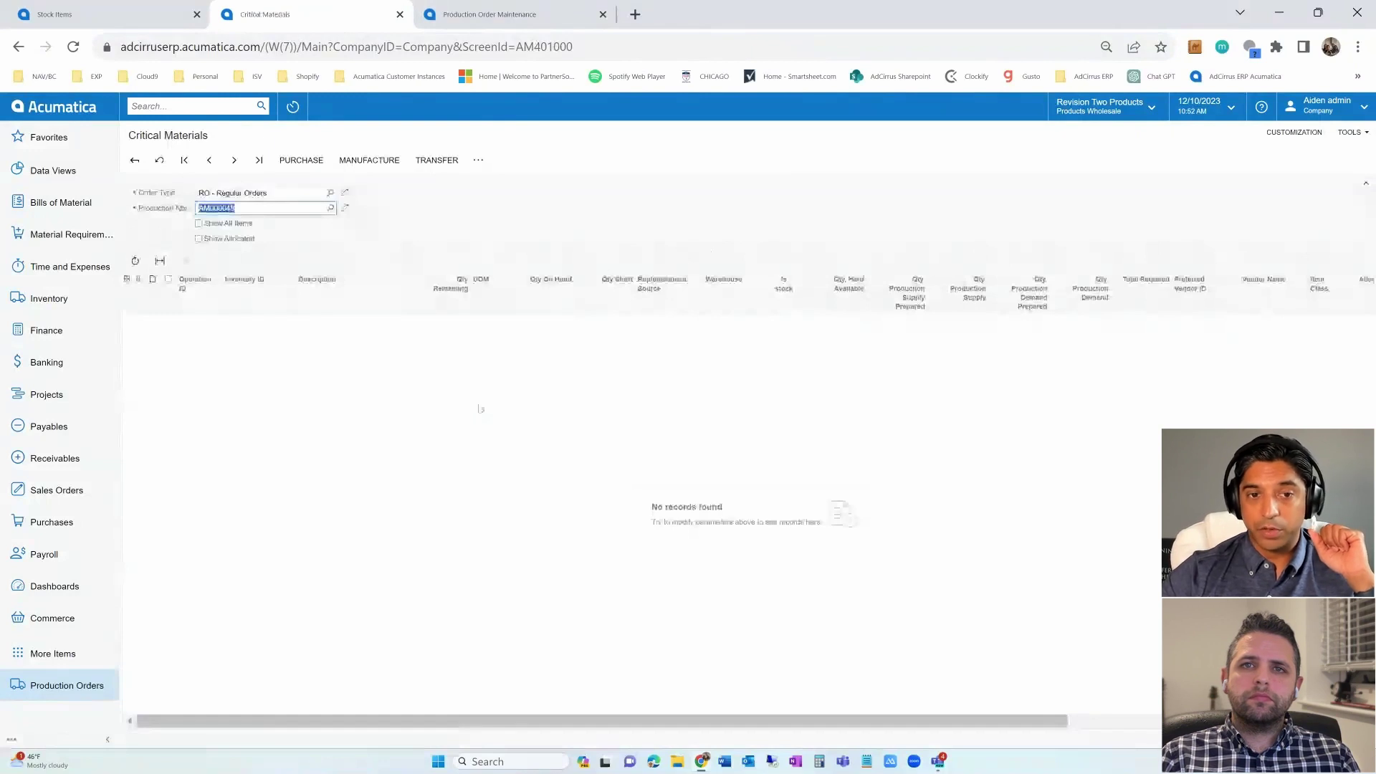
click(199, 223)
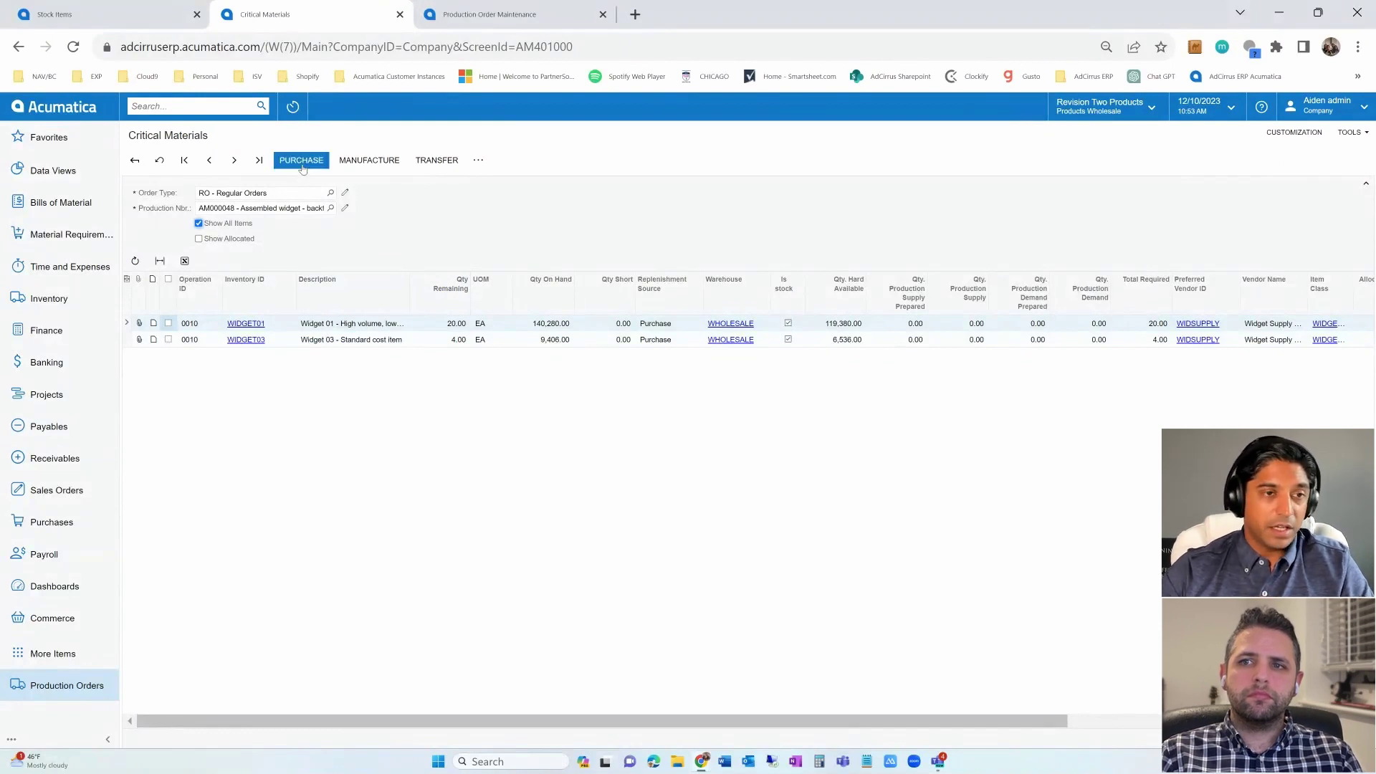
click(370, 161)
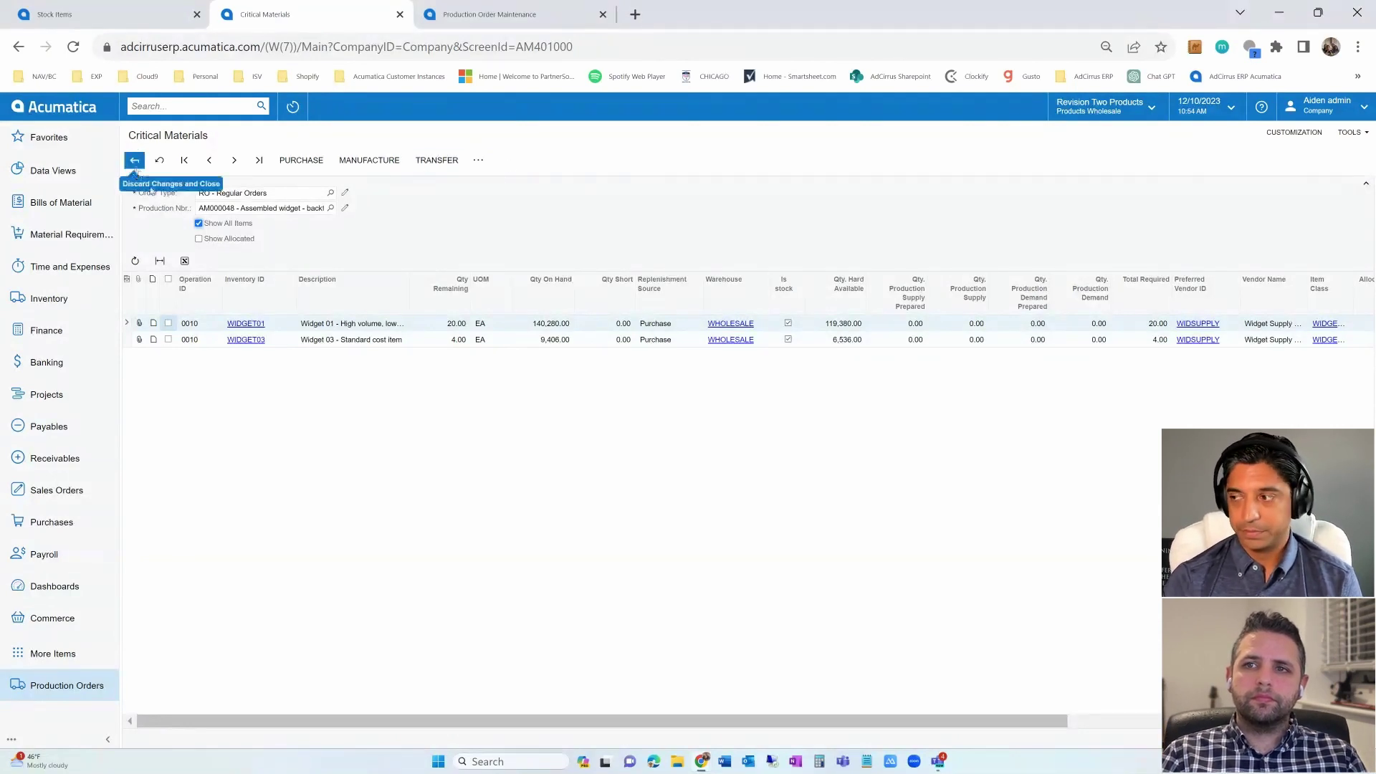
click(199, 223)
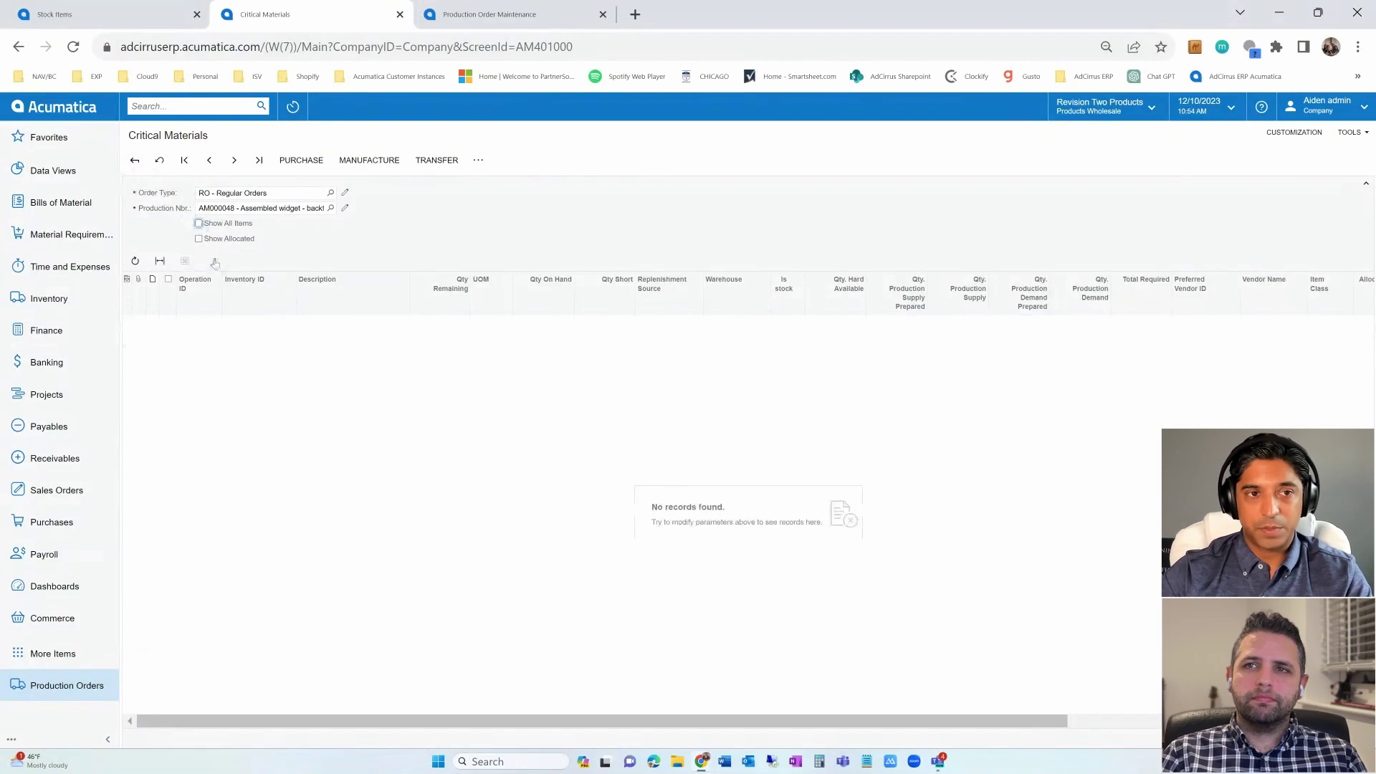
Step: Generate AM000048's production ticket with barcodes for WIDGET01 and WIDGET03, then return to the order
click(134, 160)
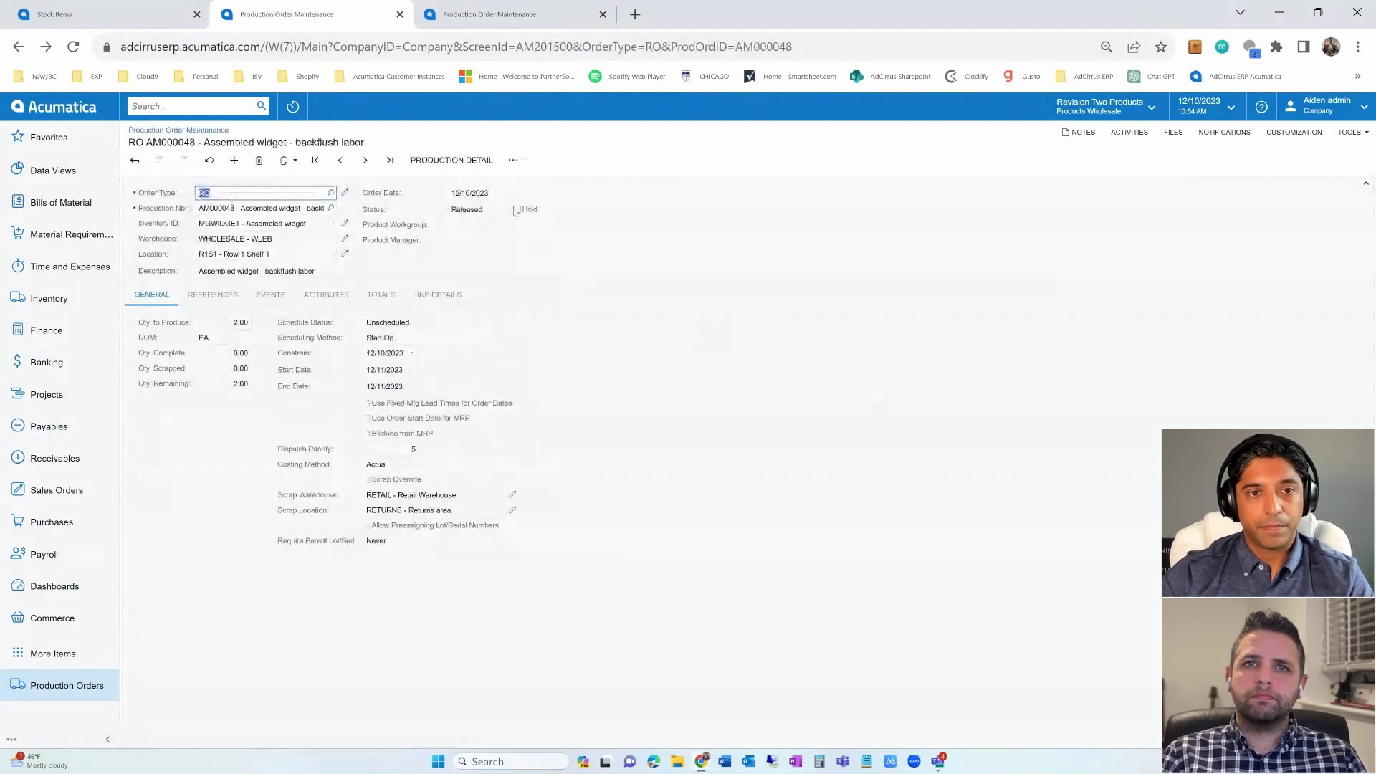
click(513, 162)
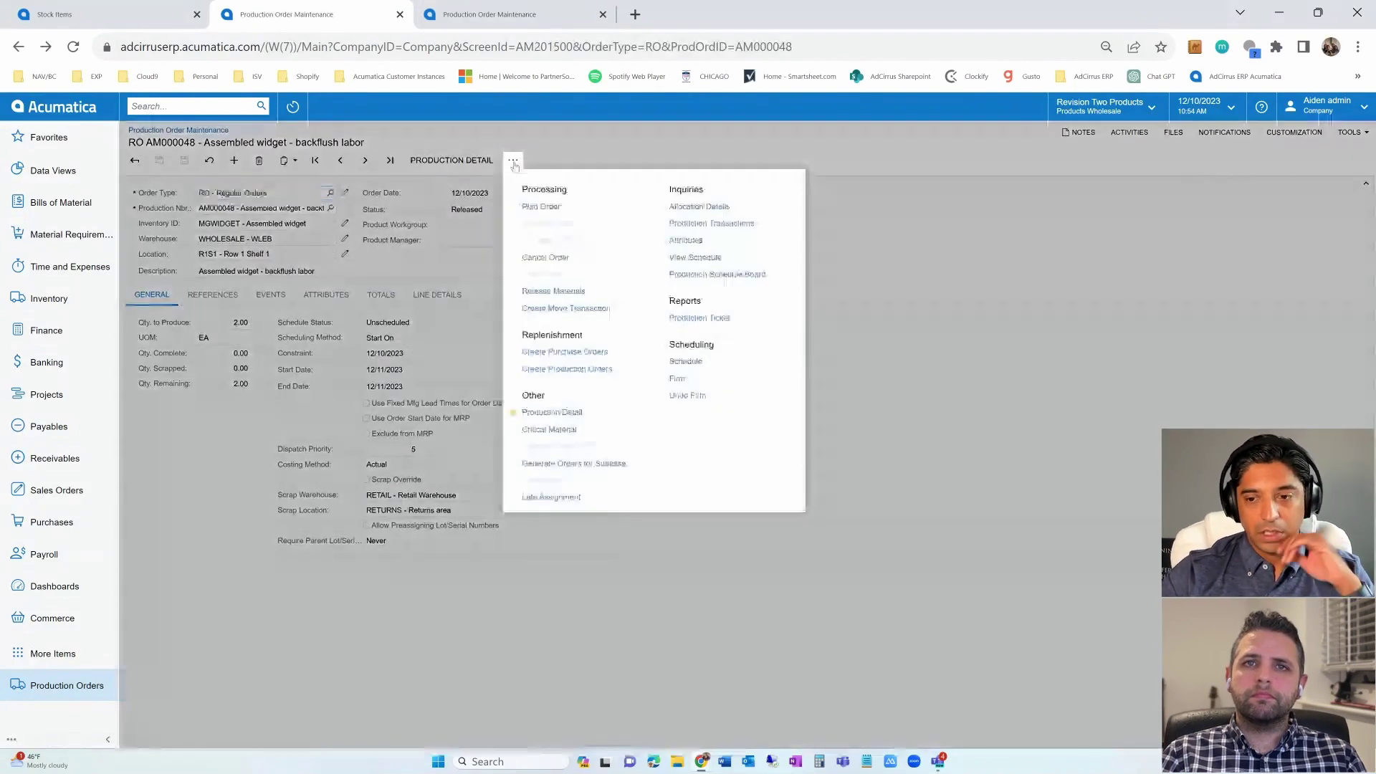
click(723, 317)
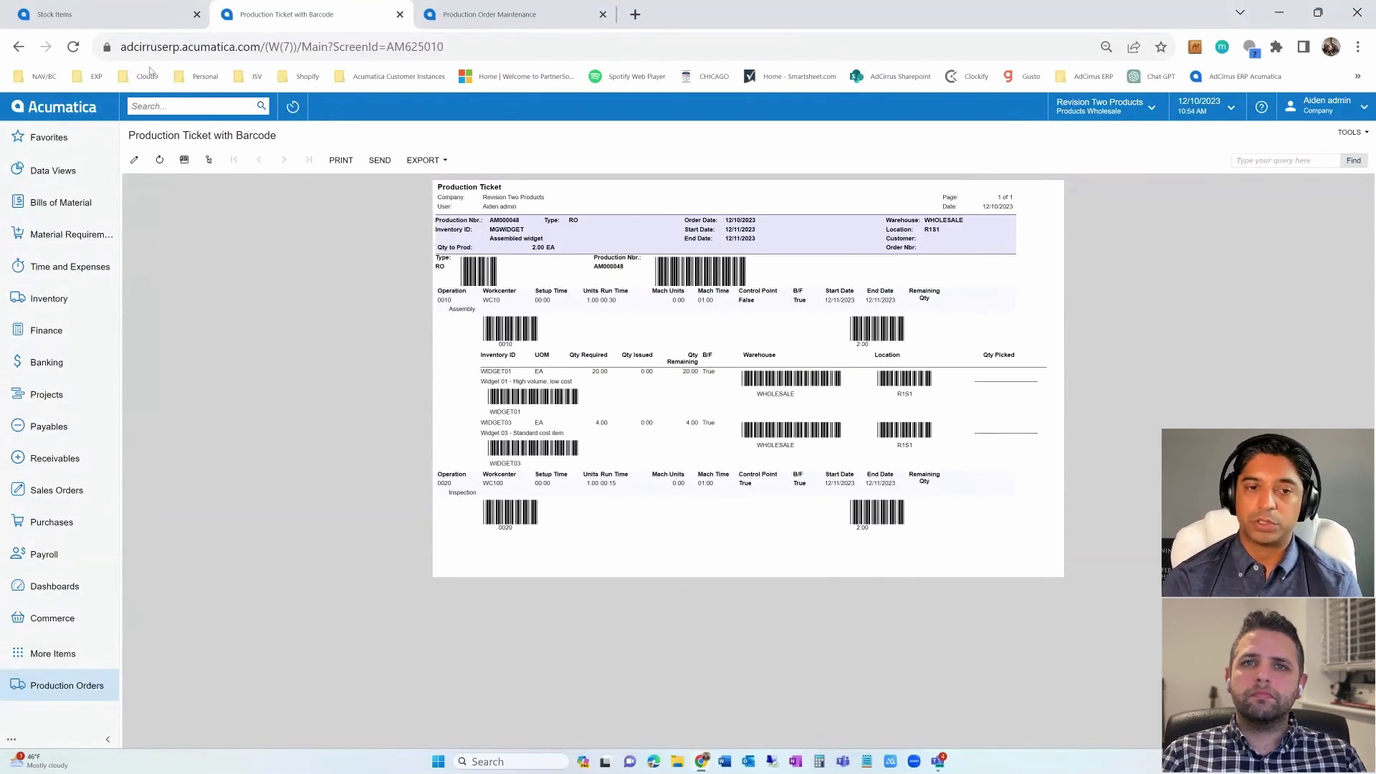
click(502, 15)
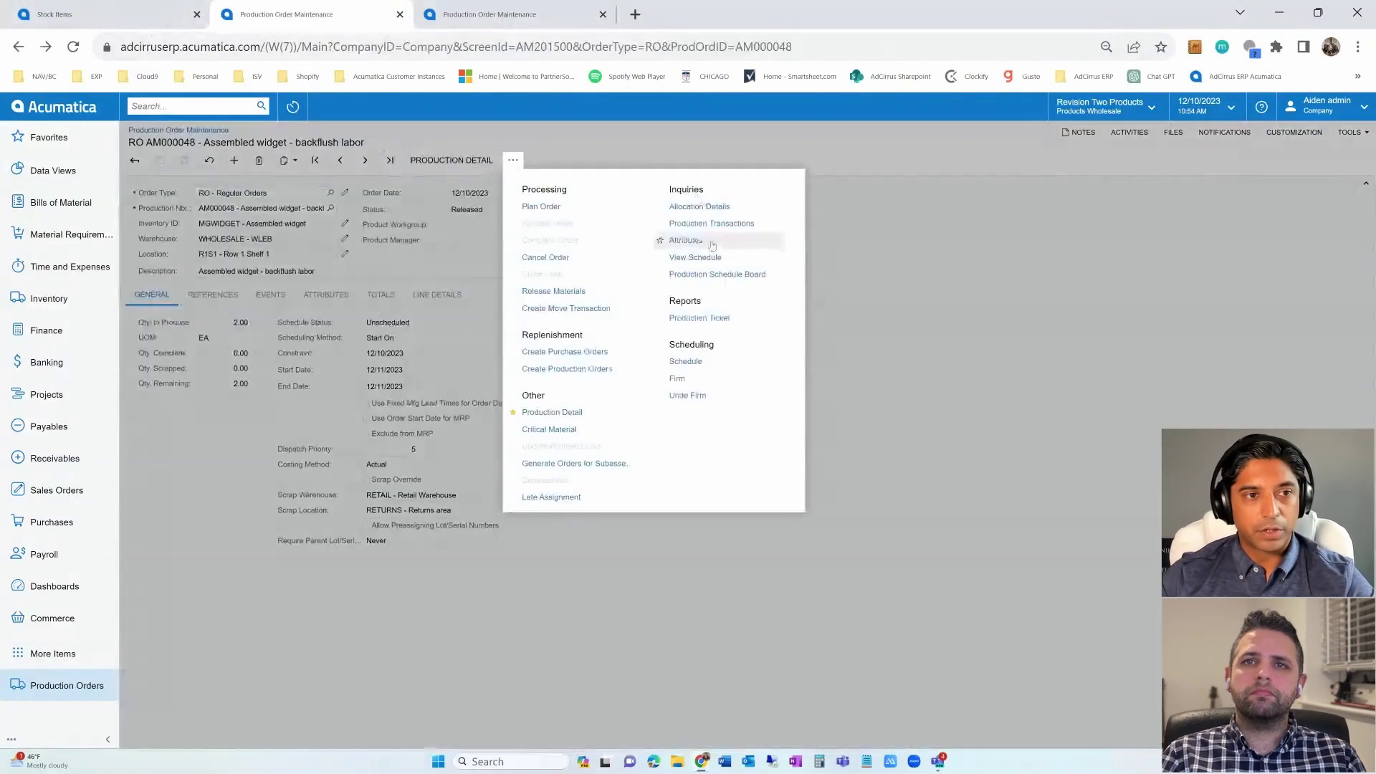
Step: View AM000048 on the Production Schedule Board excluding on-hold orders, then close the board
click(720, 278)
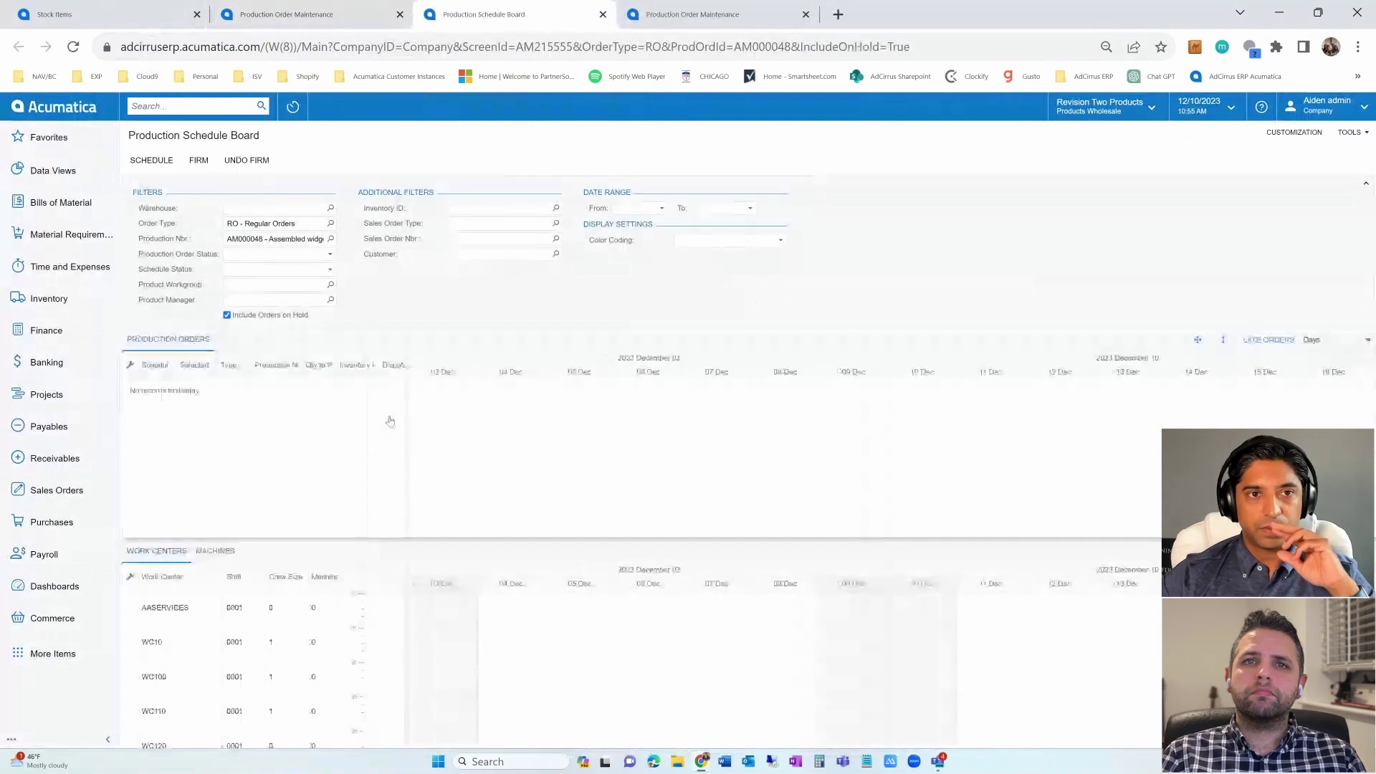
click(153, 162)
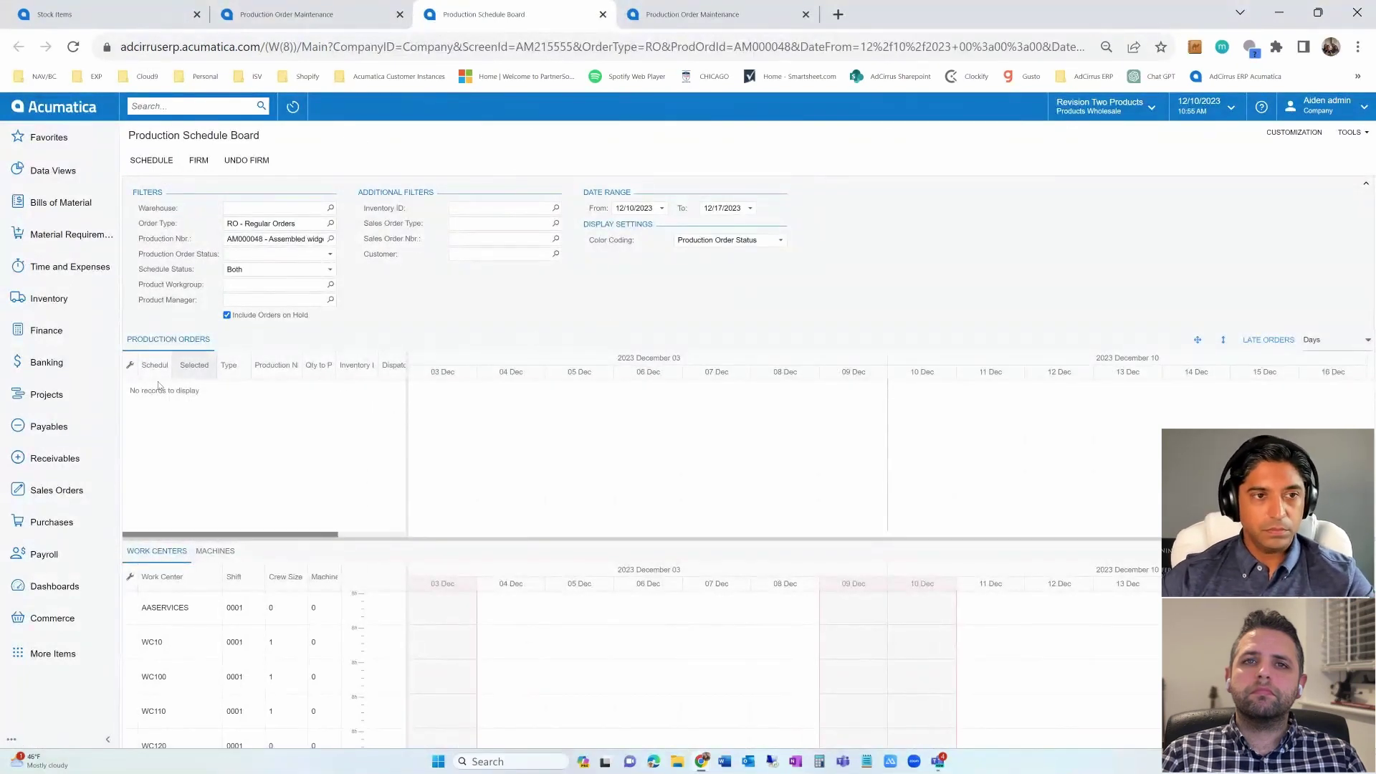
click(226, 315)
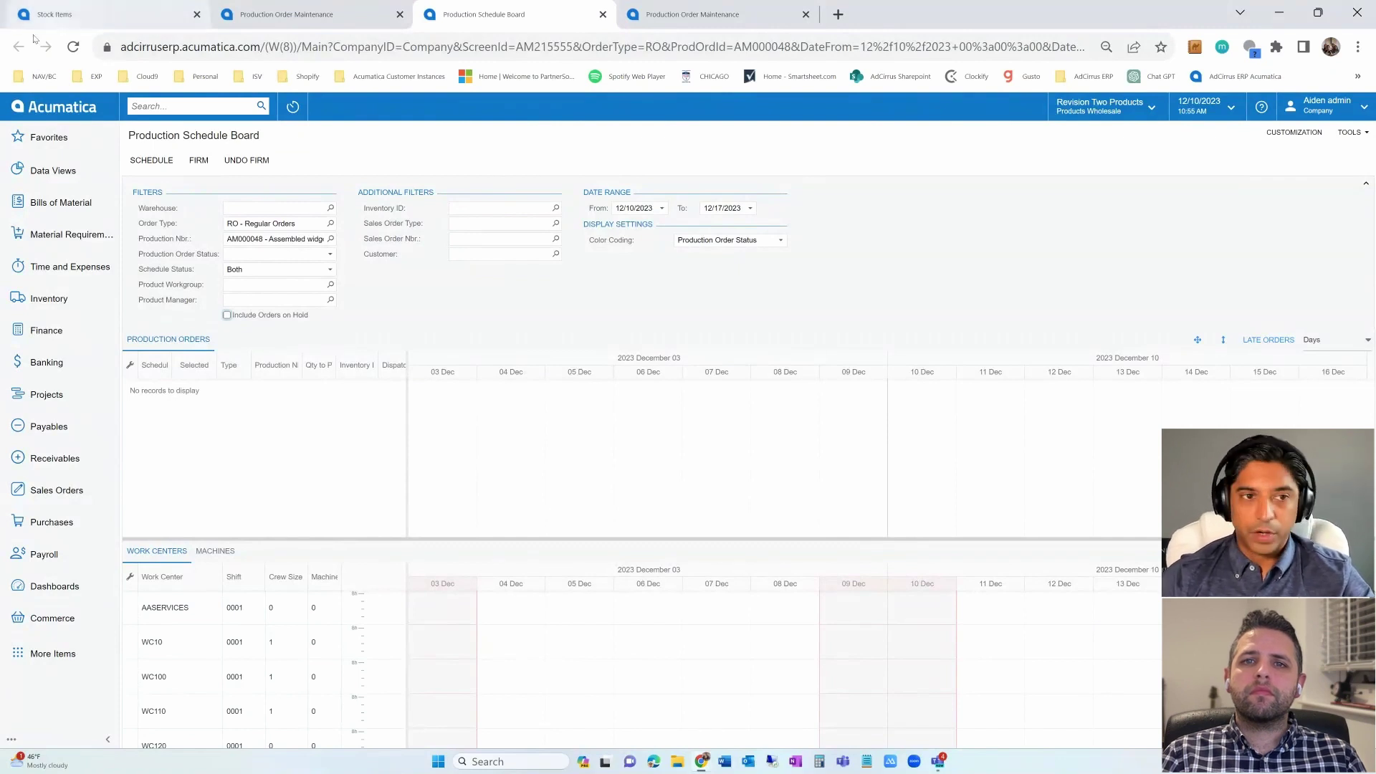
click(603, 15)
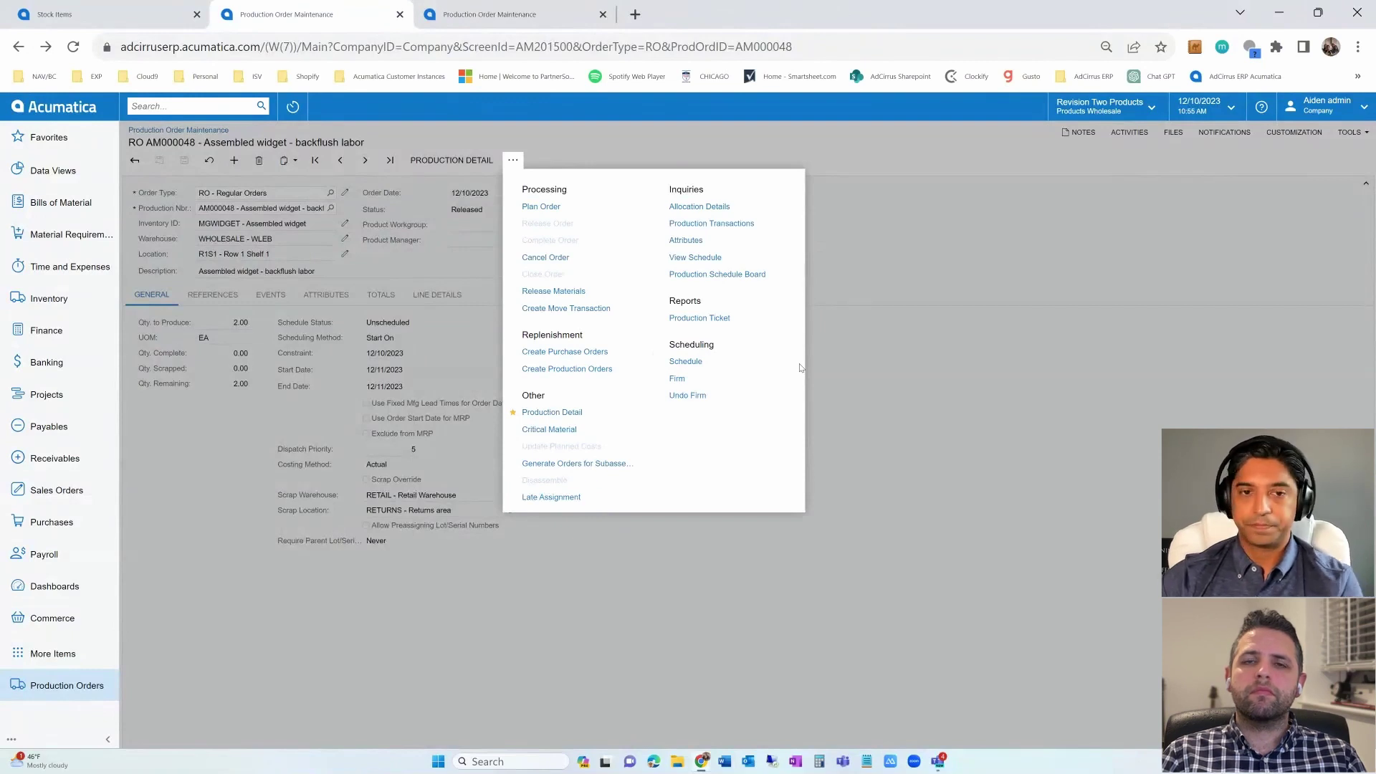
click(681, 259)
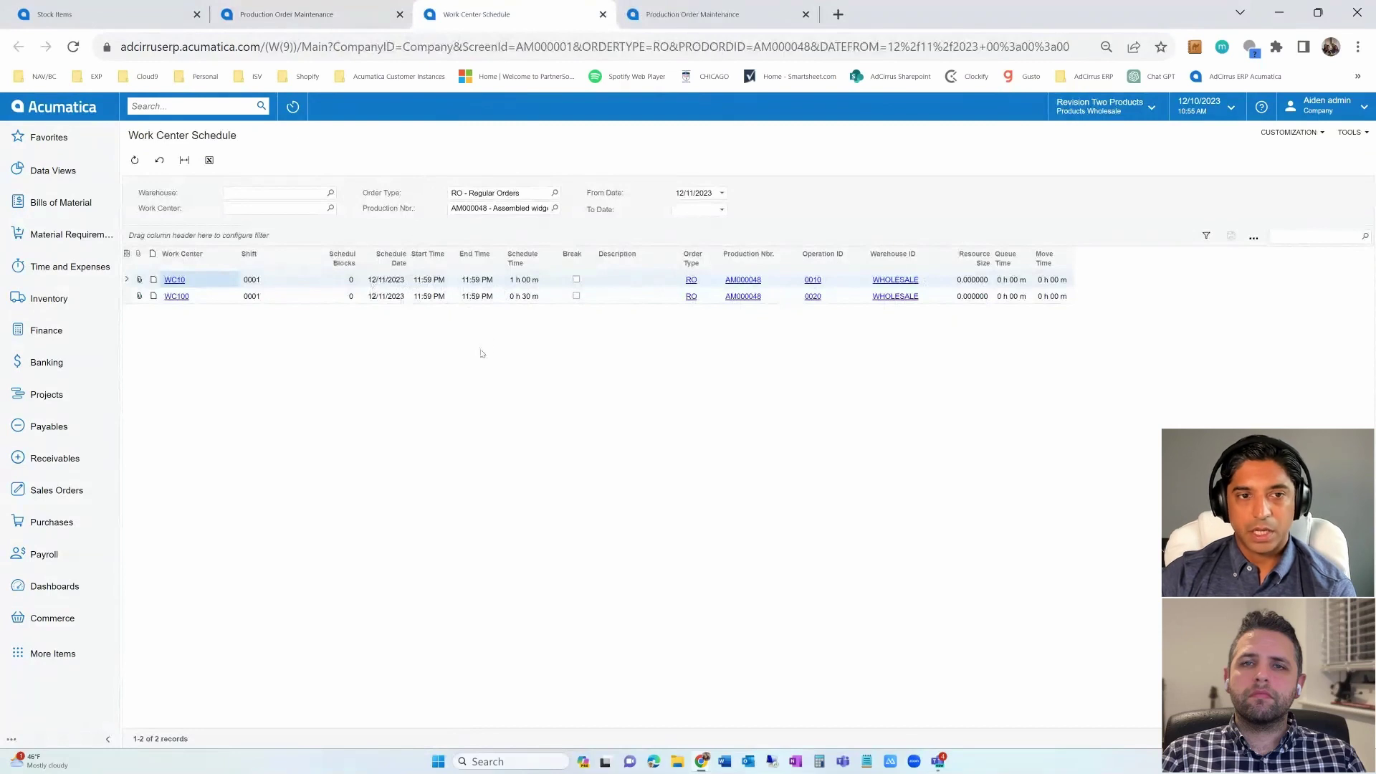
click(603, 14)
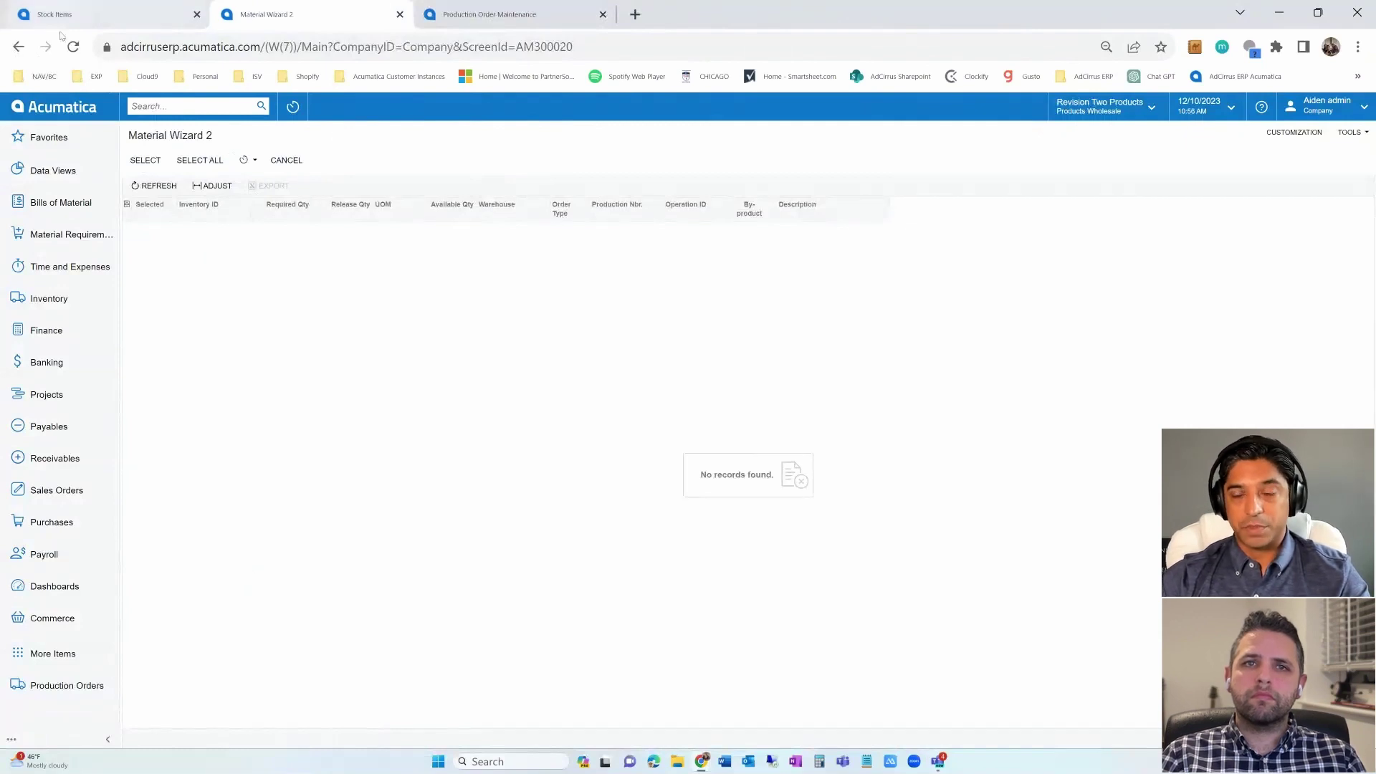
click(19, 46)
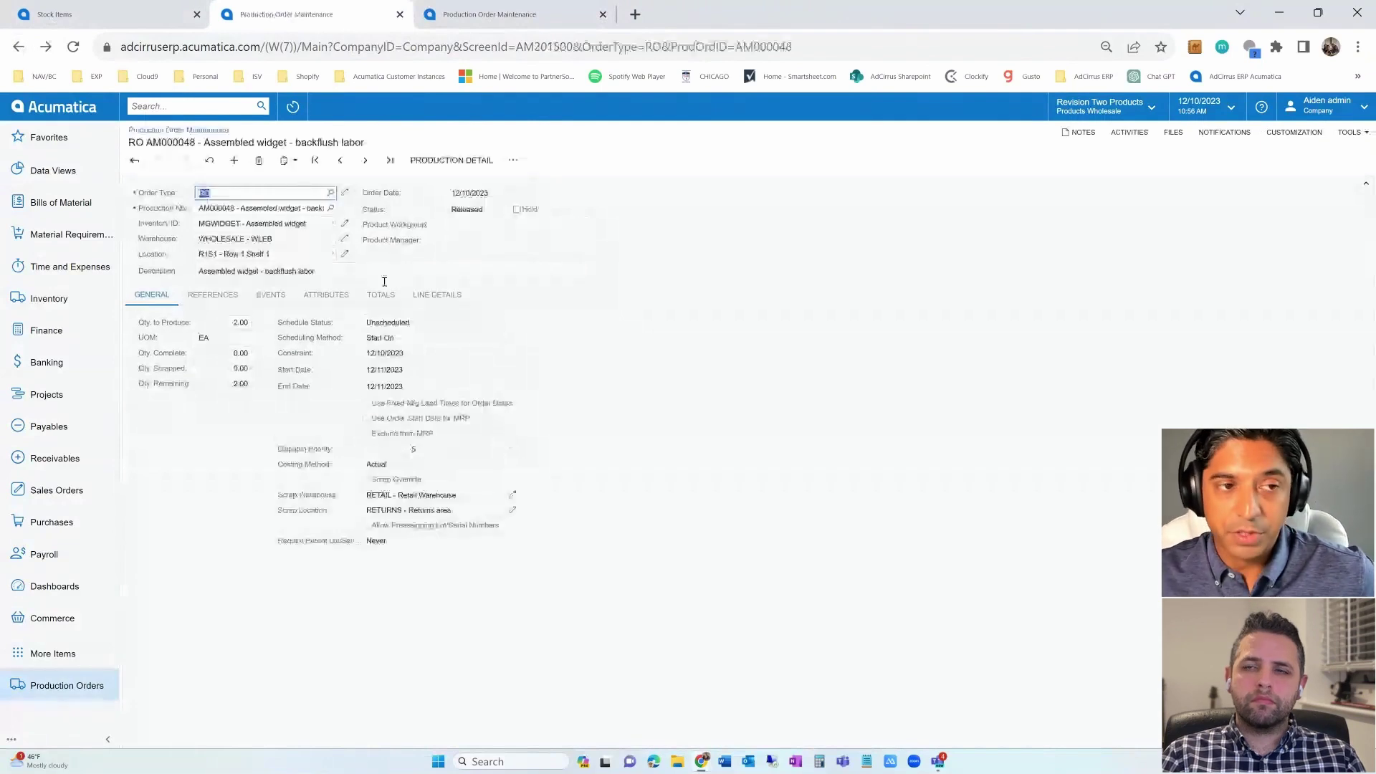
Step: Release a move of 2.00 MGWIDGET on operation 0010, off hold with the blank line removed
click(511, 160)
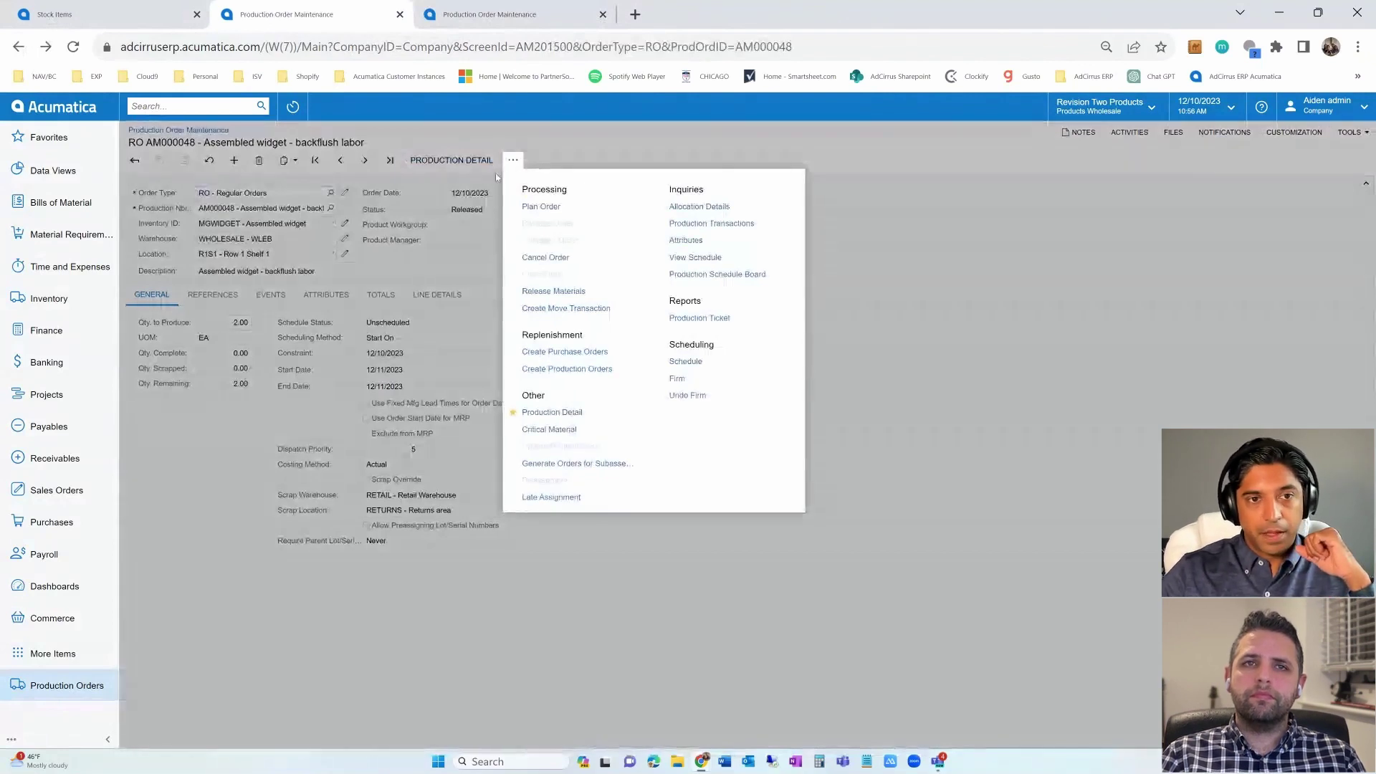
click(577, 309)
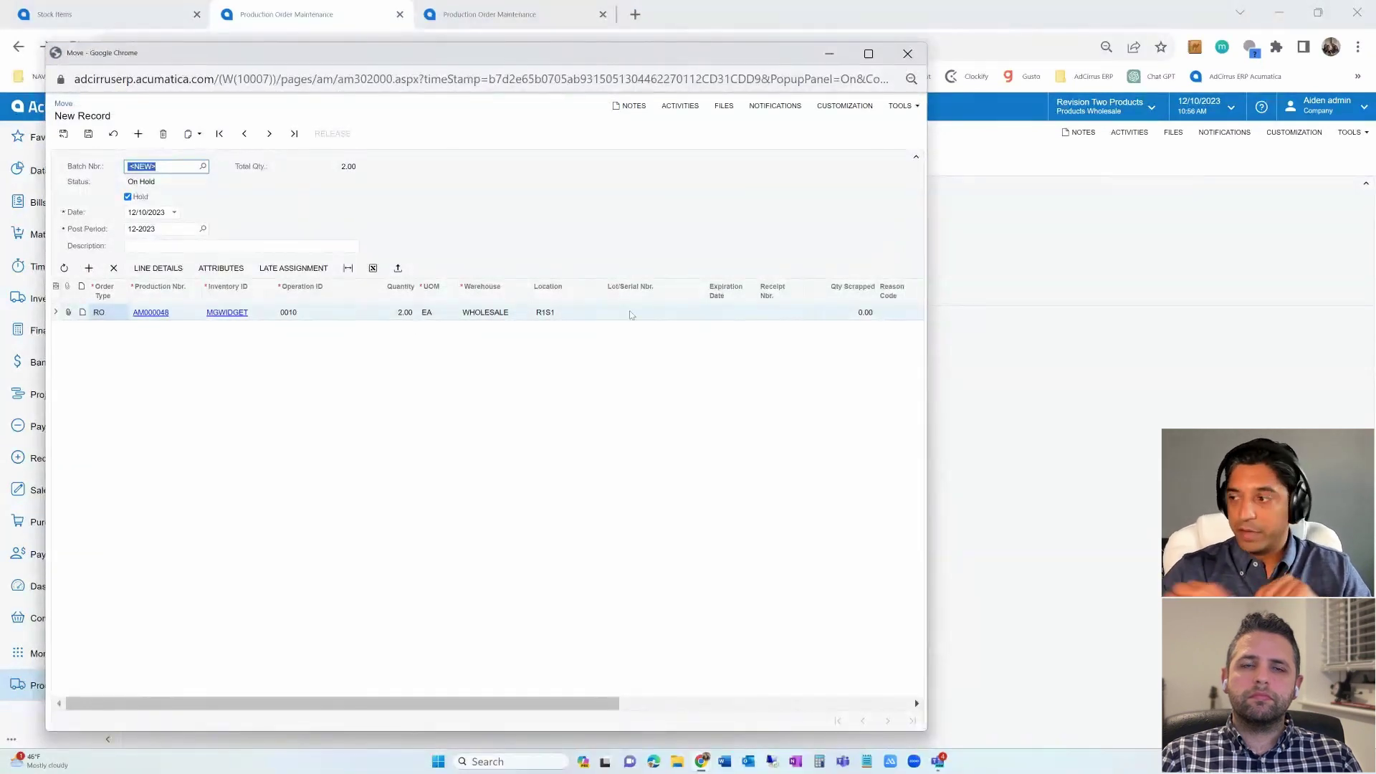
click(868, 54)
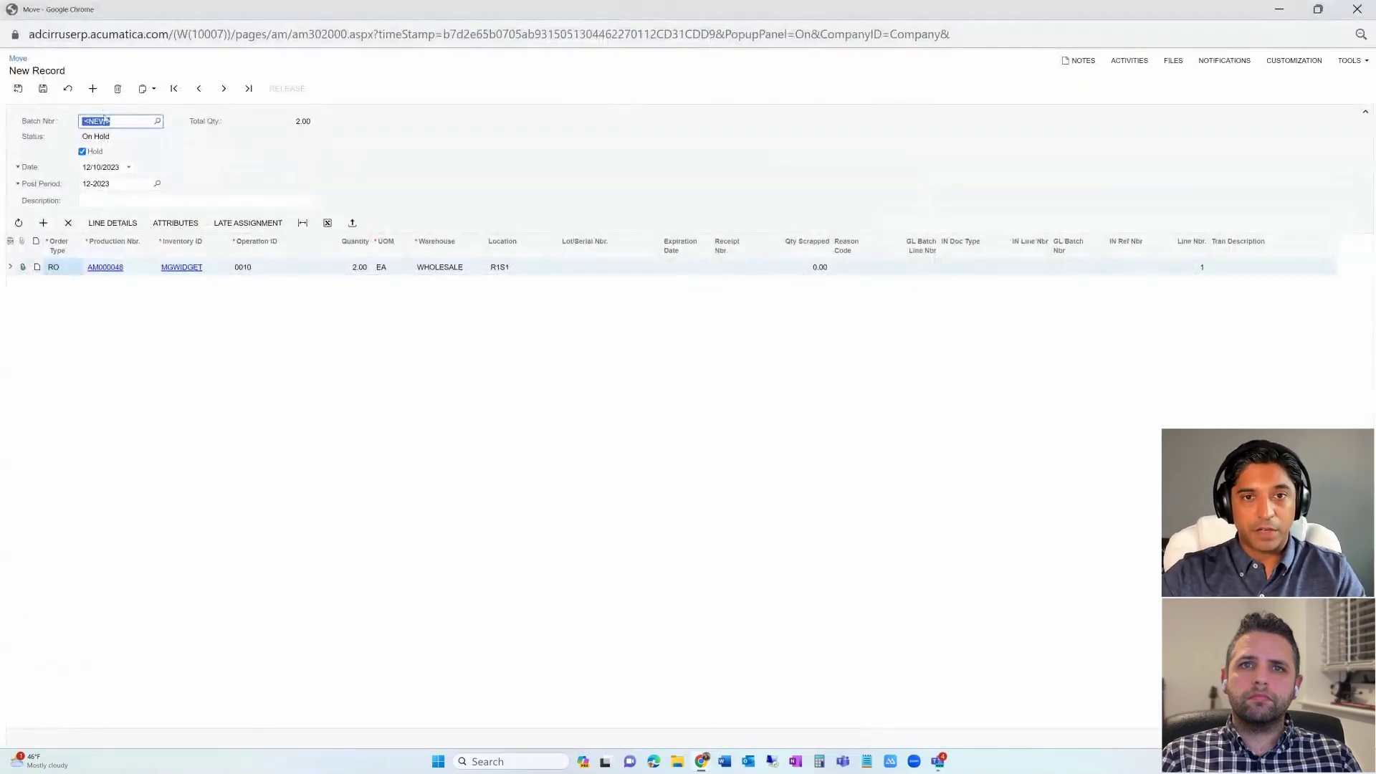
click(82, 151)
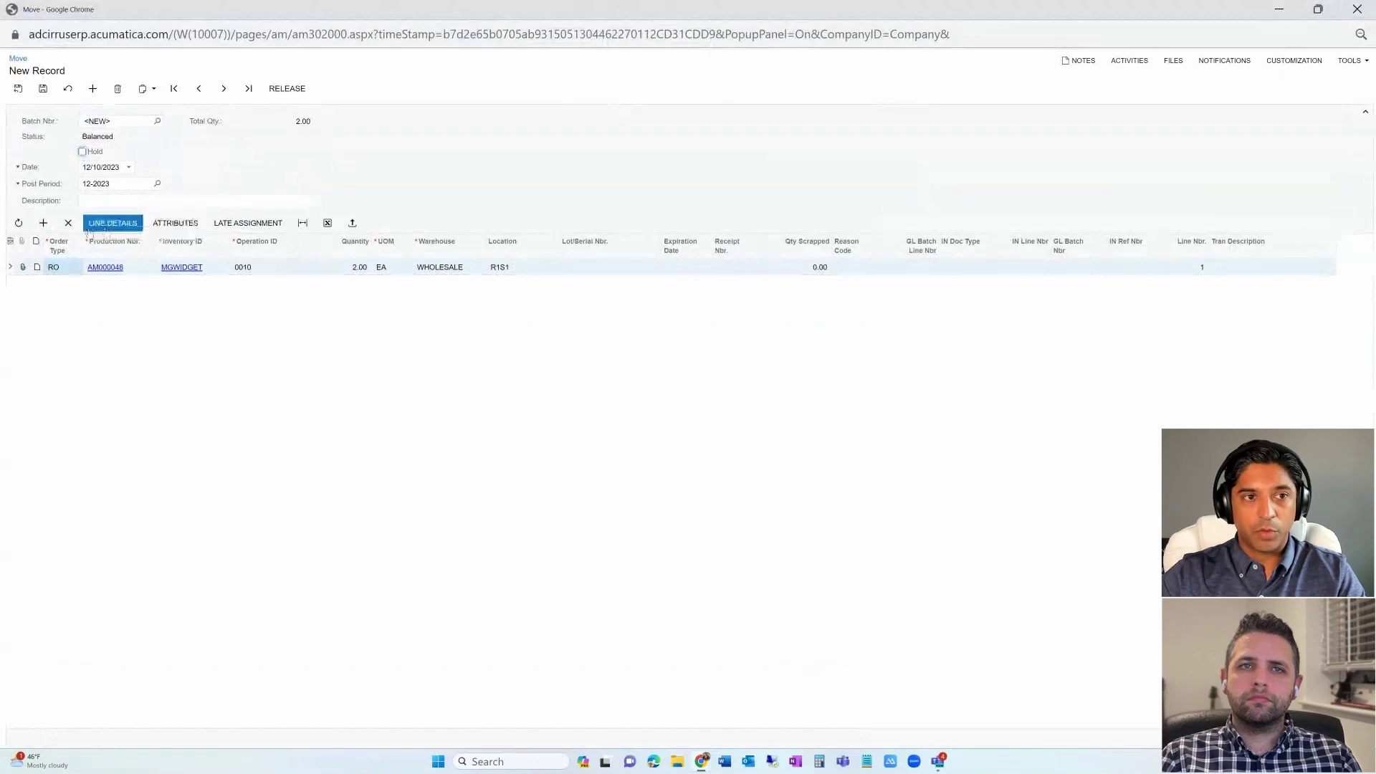
click(43, 223)
key(Tab)
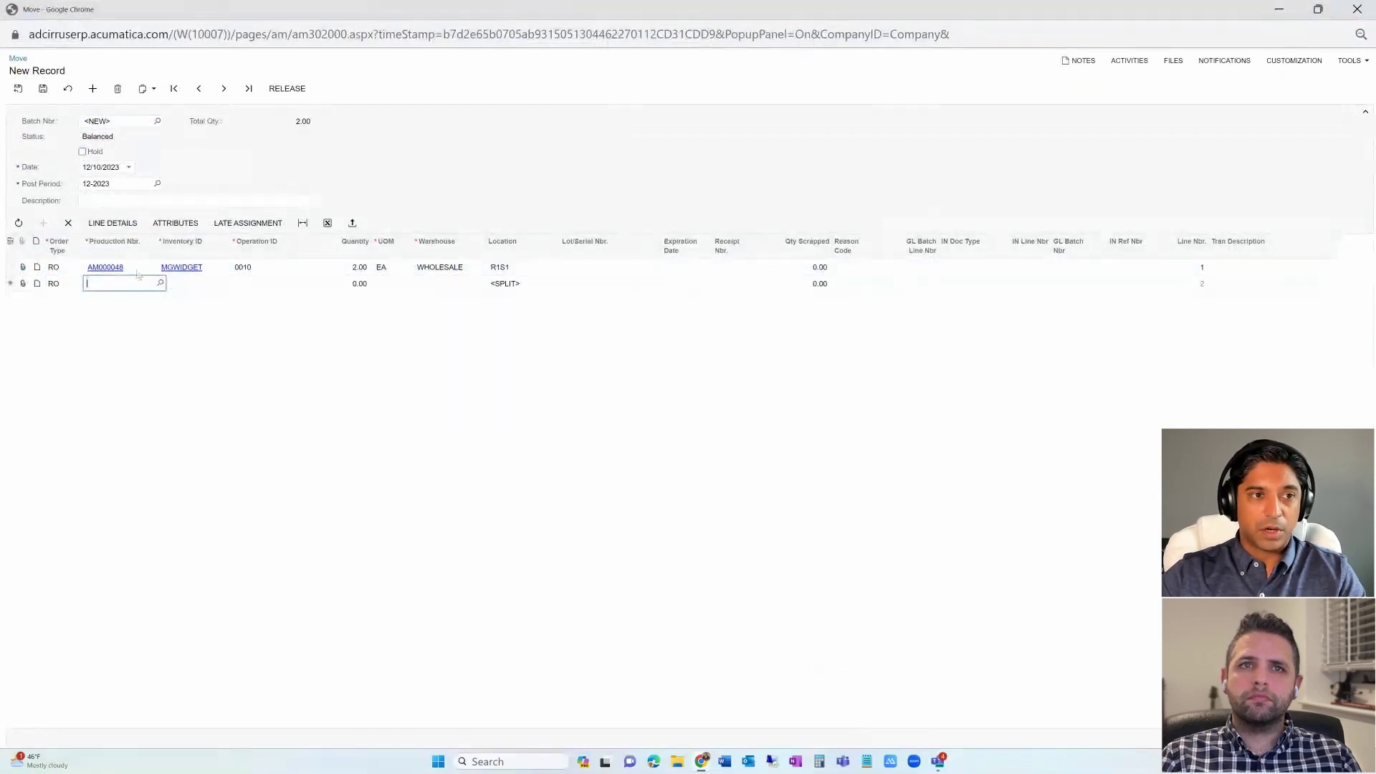
click(53, 267)
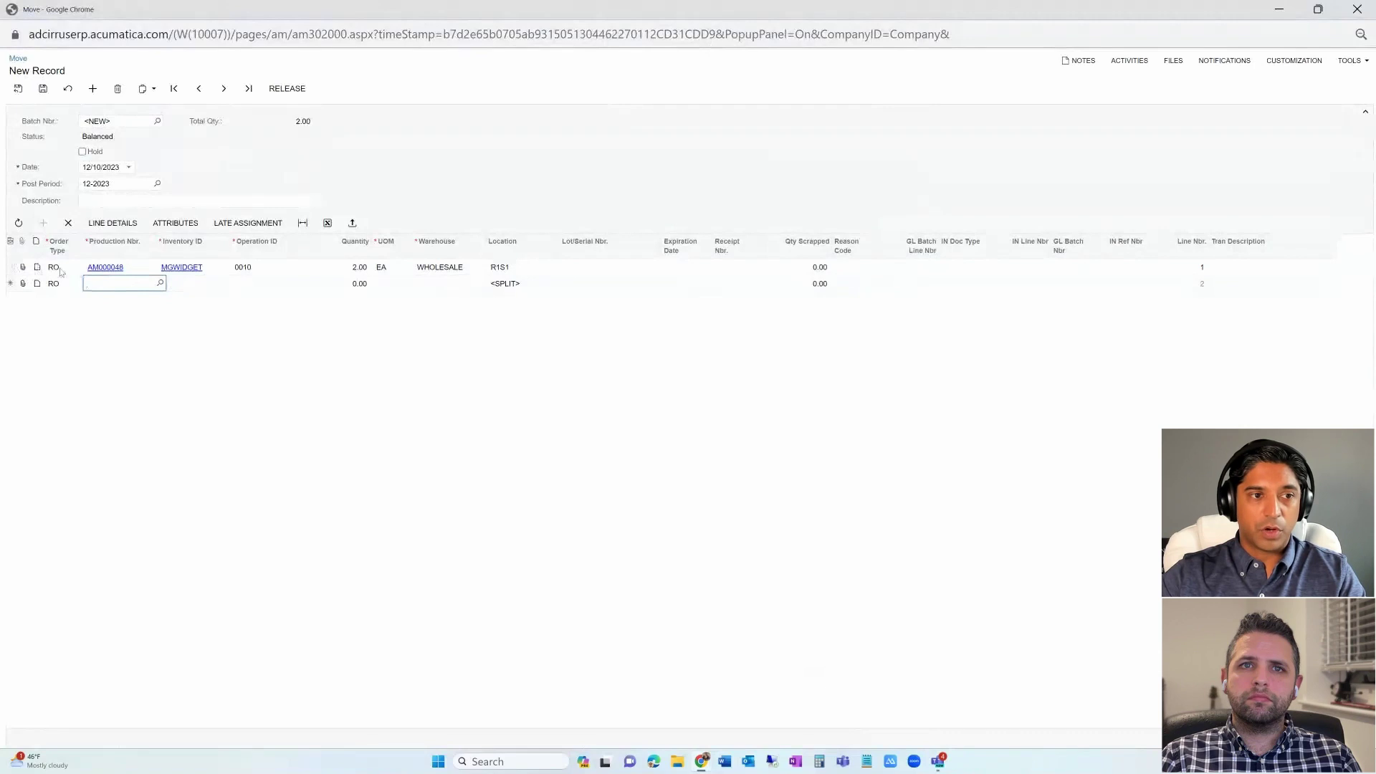
click(286, 89)
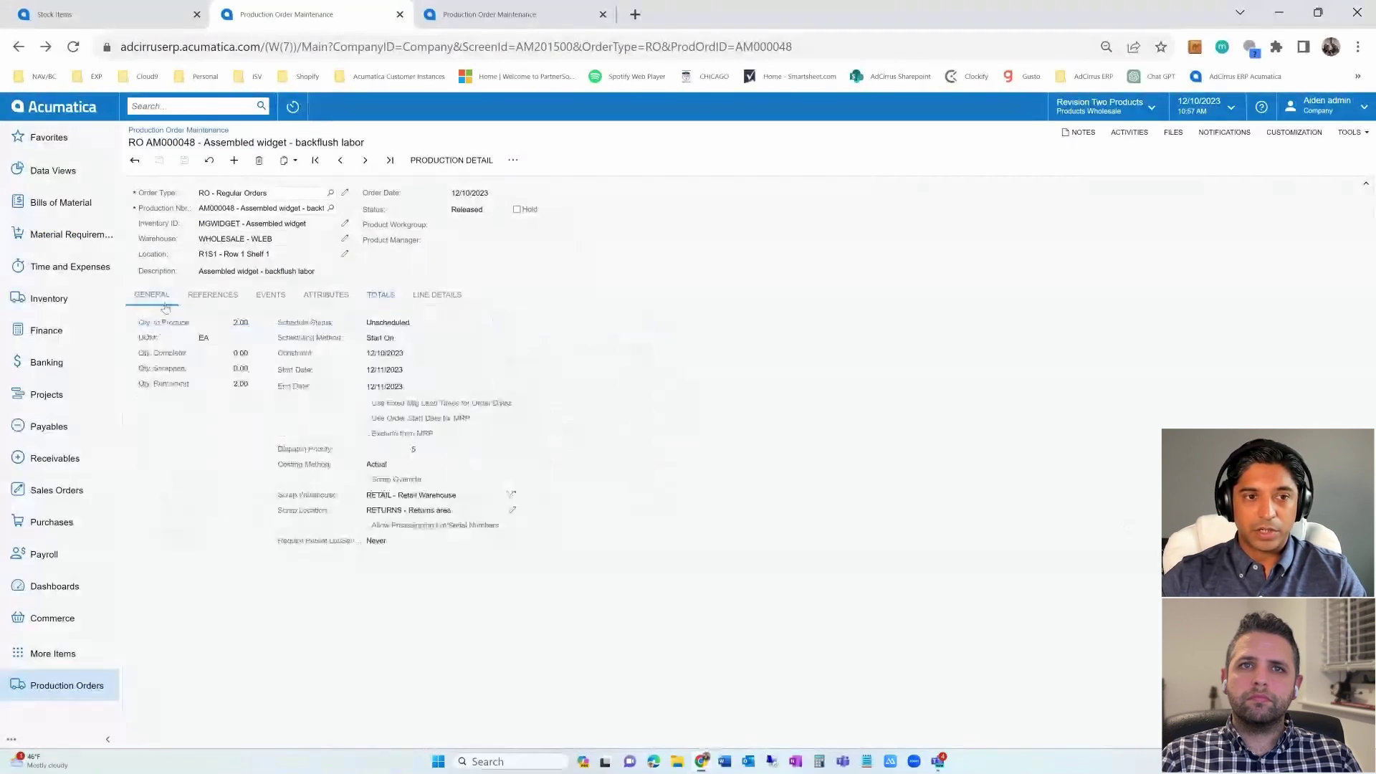
Step: Release the operation 0020 move of 2.00 MGWIDGET into location R2S3 as batch AMB000085
click(513, 160)
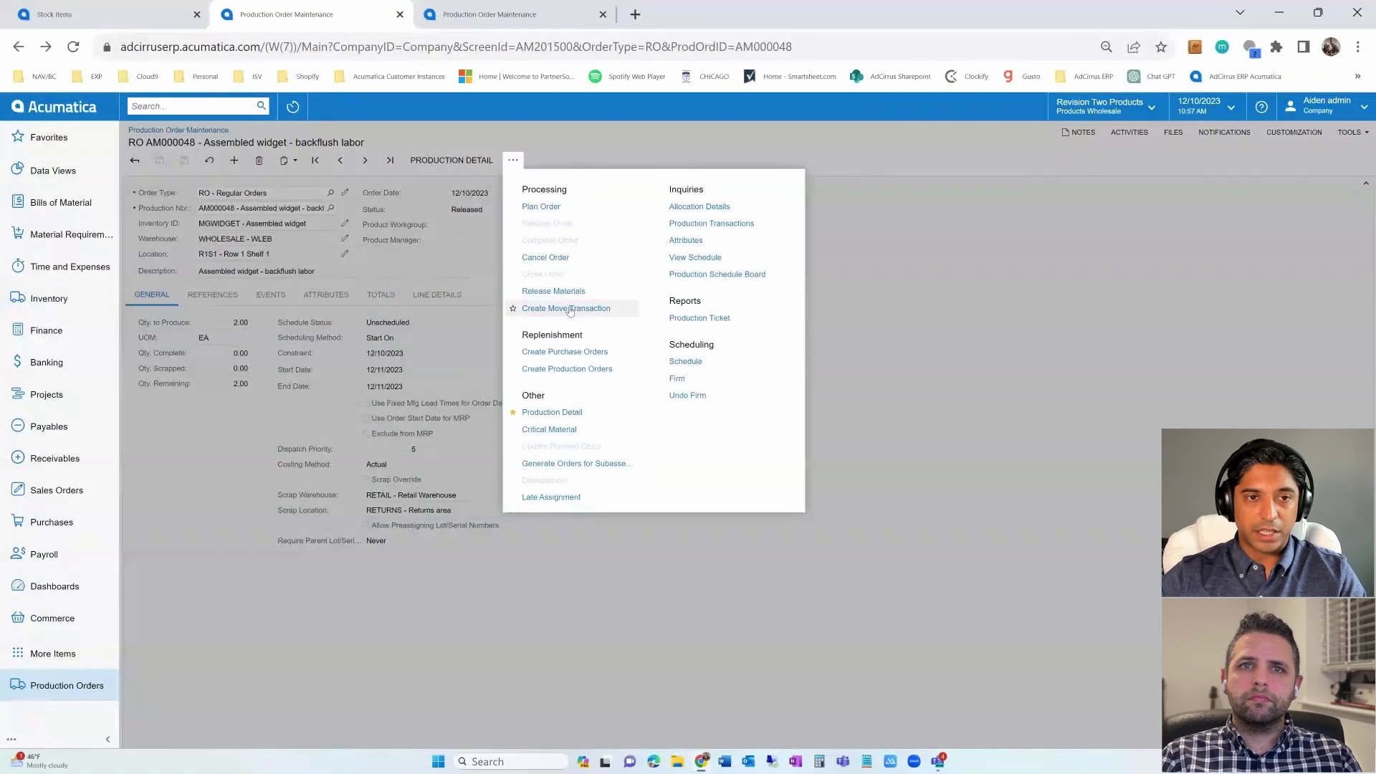
click(577, 309)
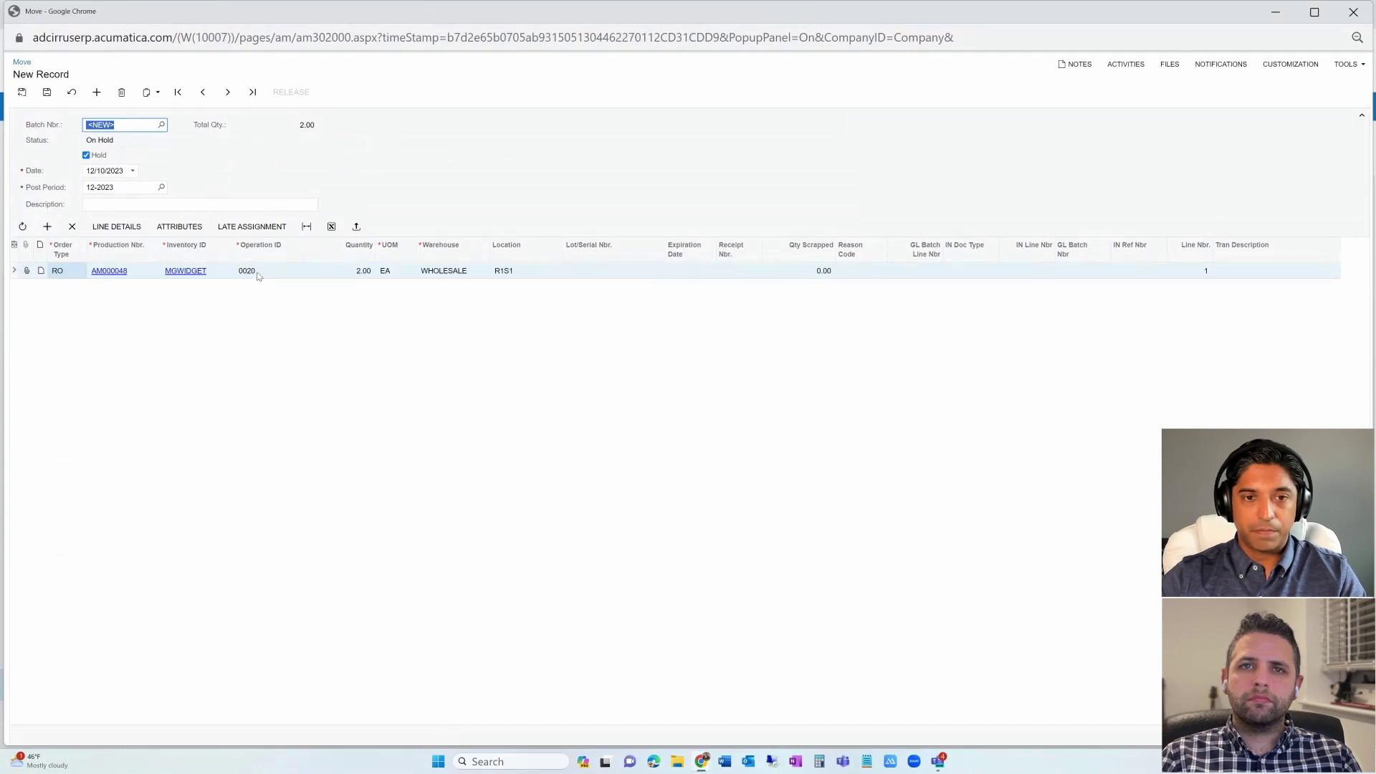
click(526, 272)
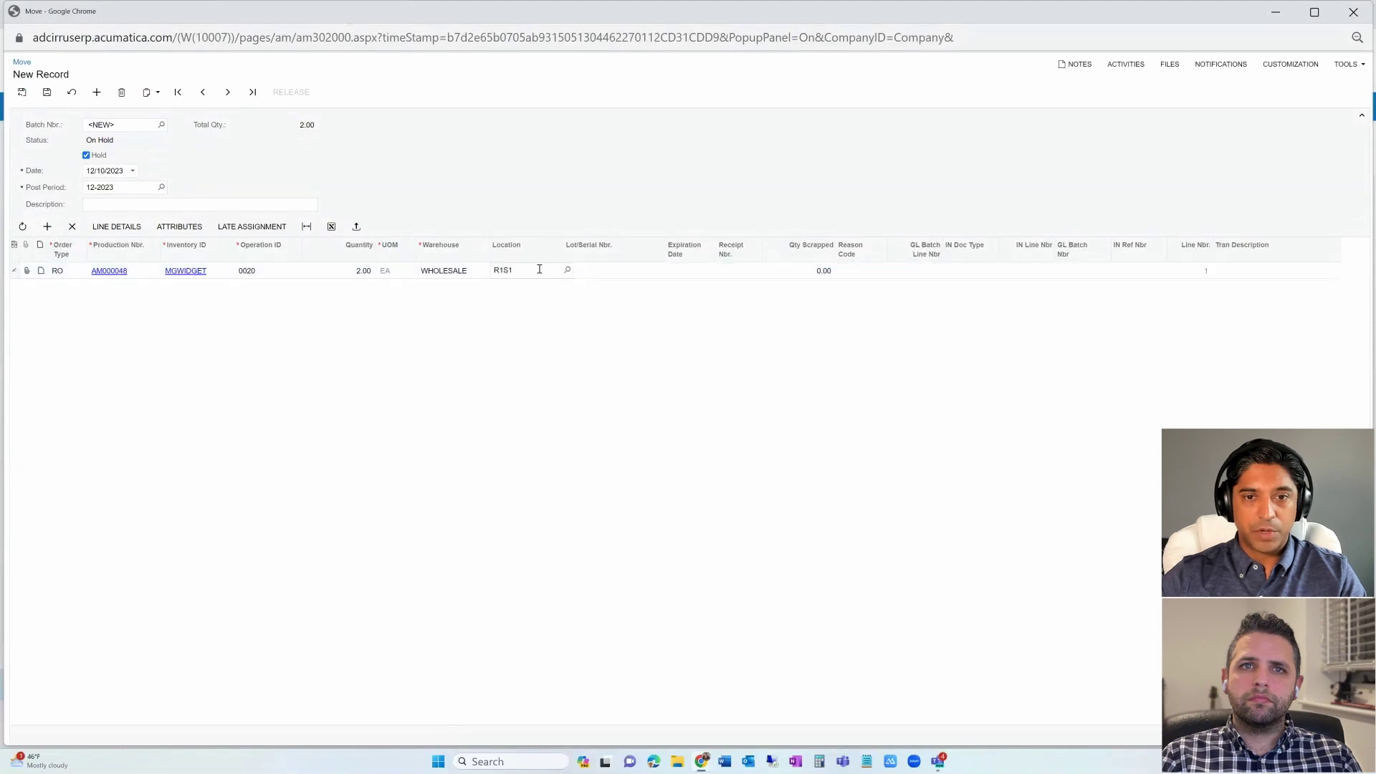
click(567, 270)
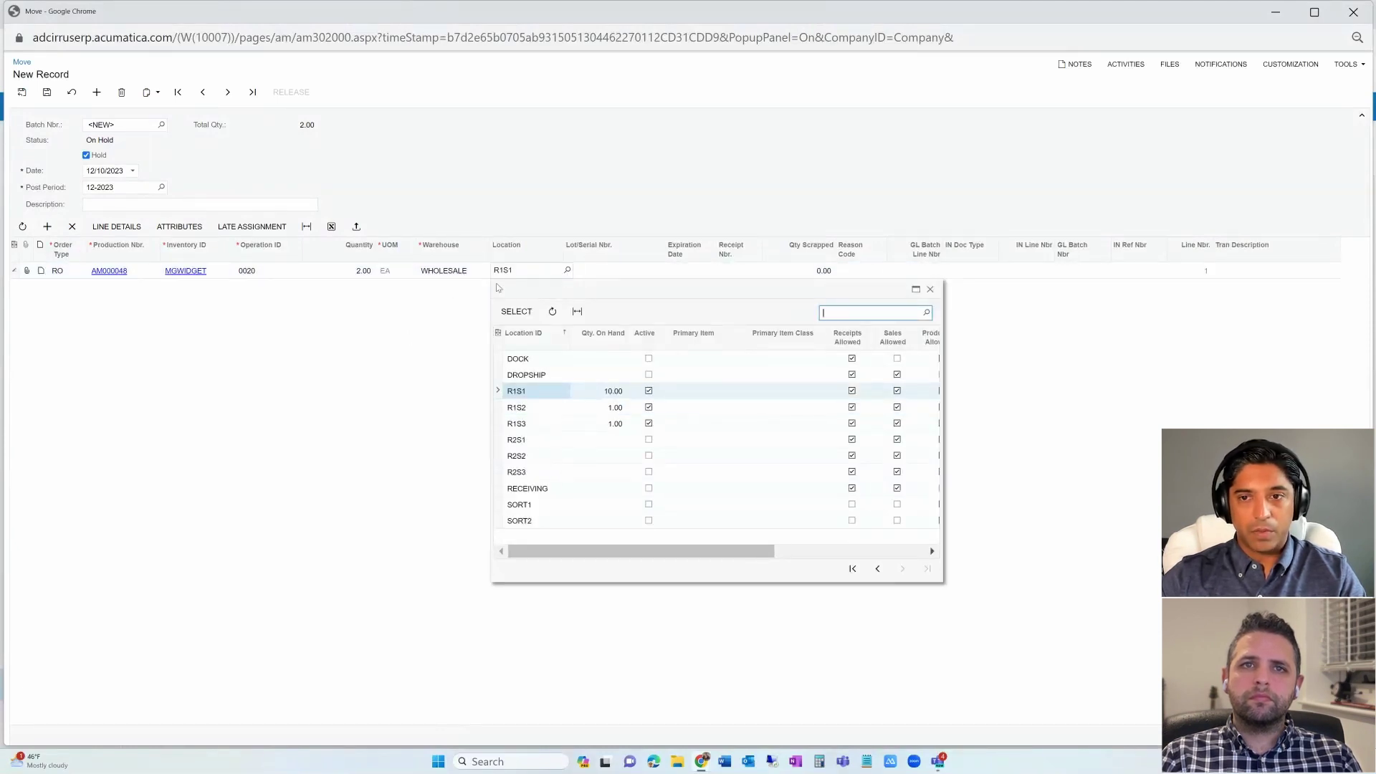
click(561, 474)
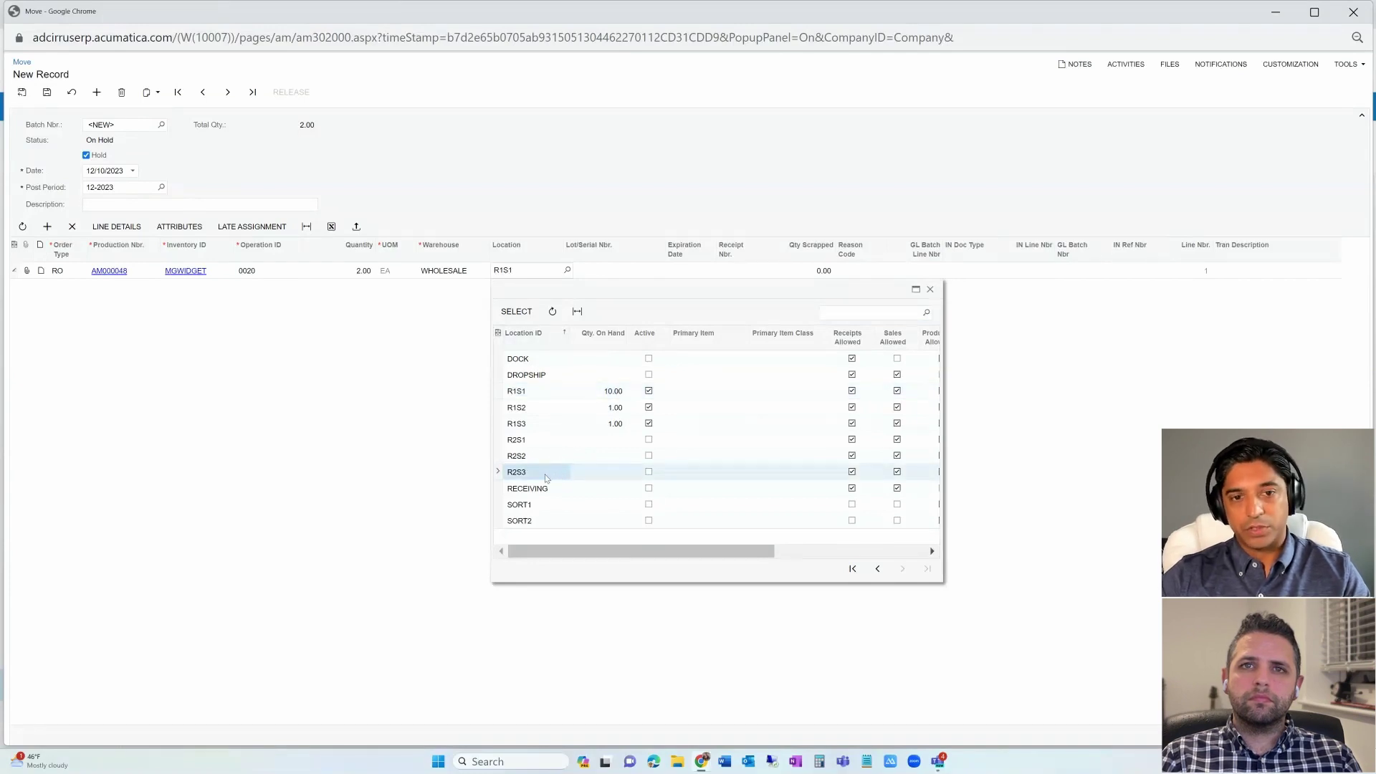
double_click(546, 473)
key(Tab)
key(Tab)
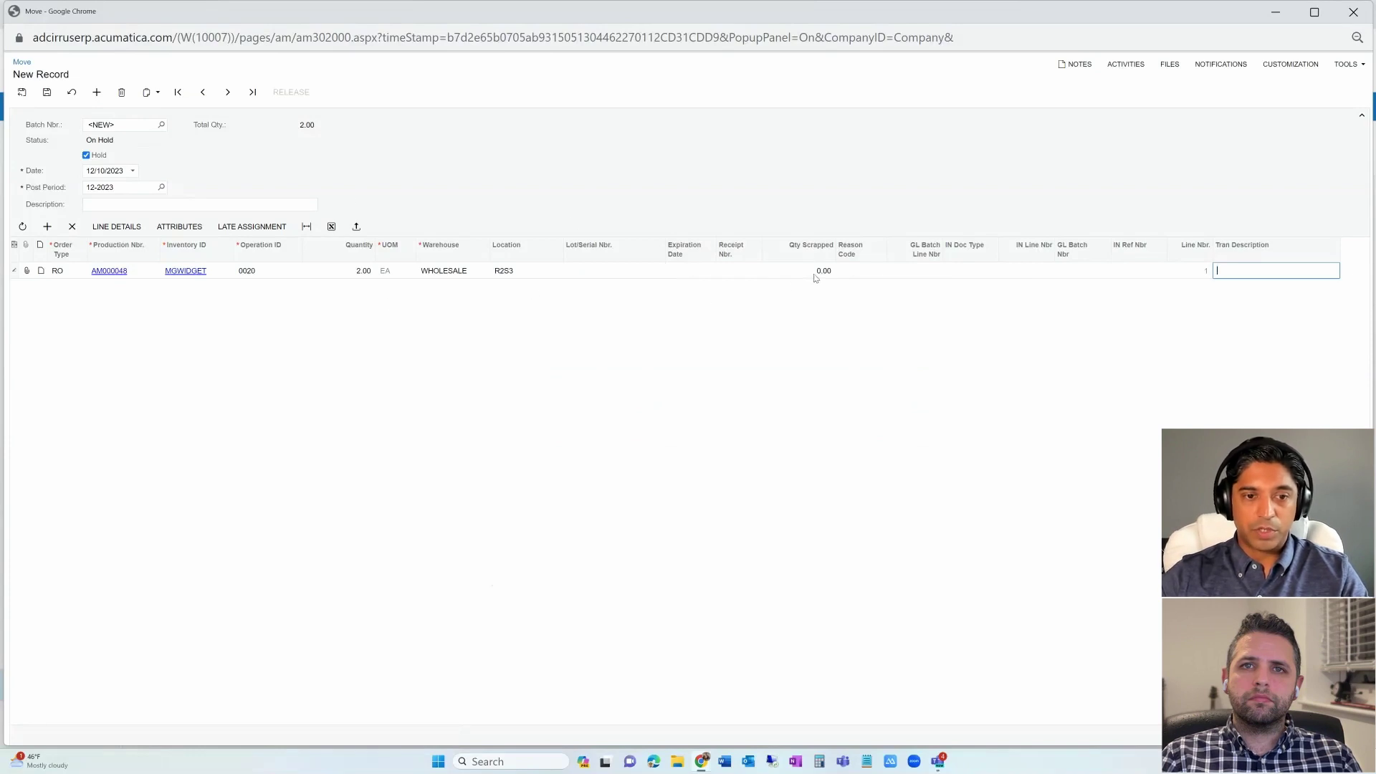
click(86, 155)
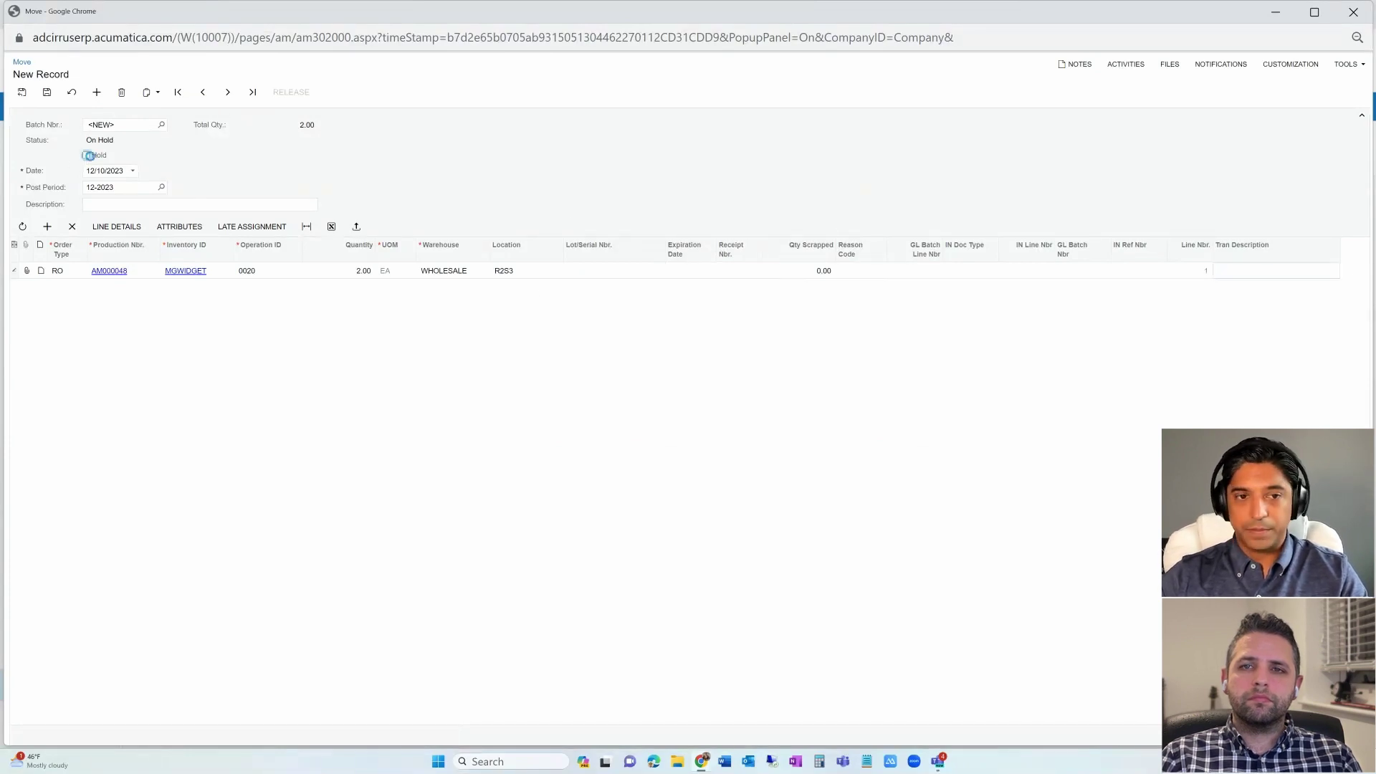
click(291, 92)
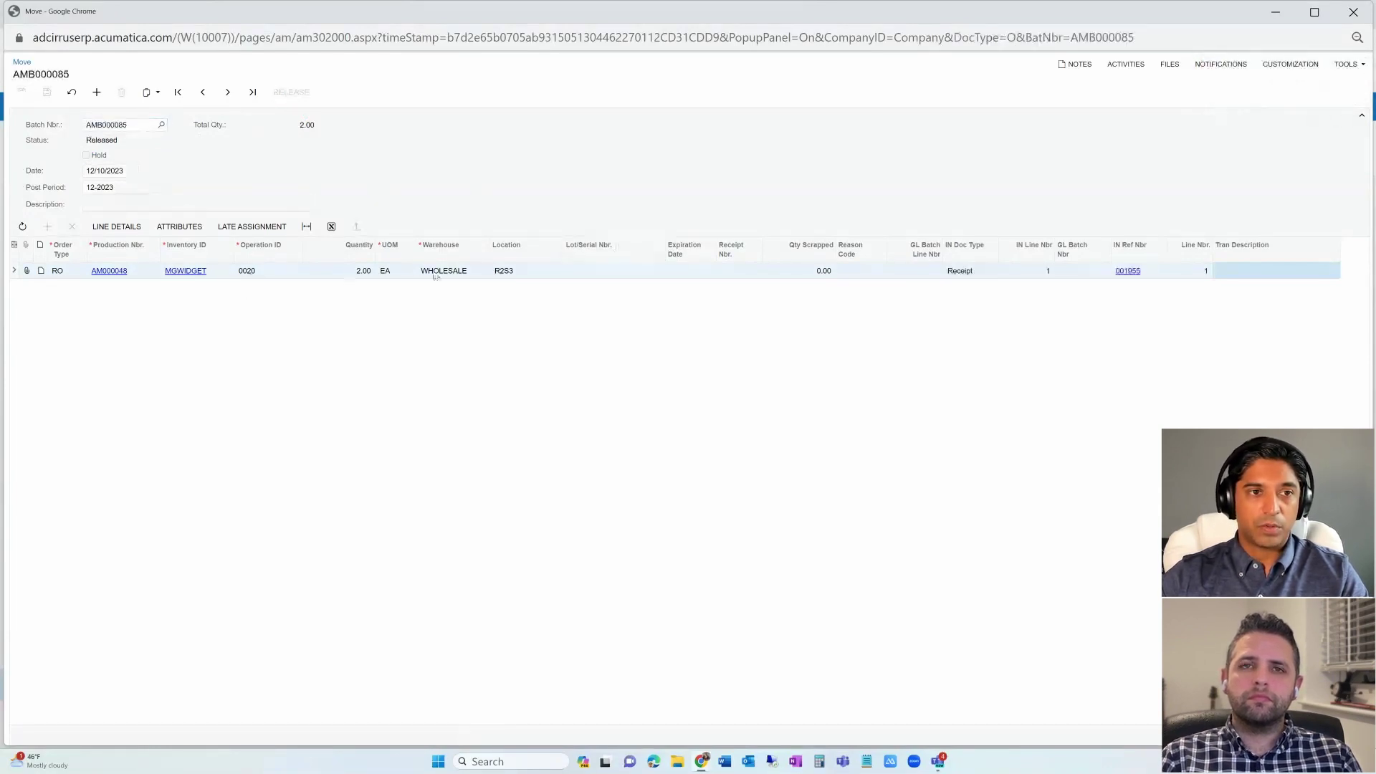
Step: Inspect receipt 001955's WIP journal line and confirm its source is move batch AMB000085
click(1127, 271)
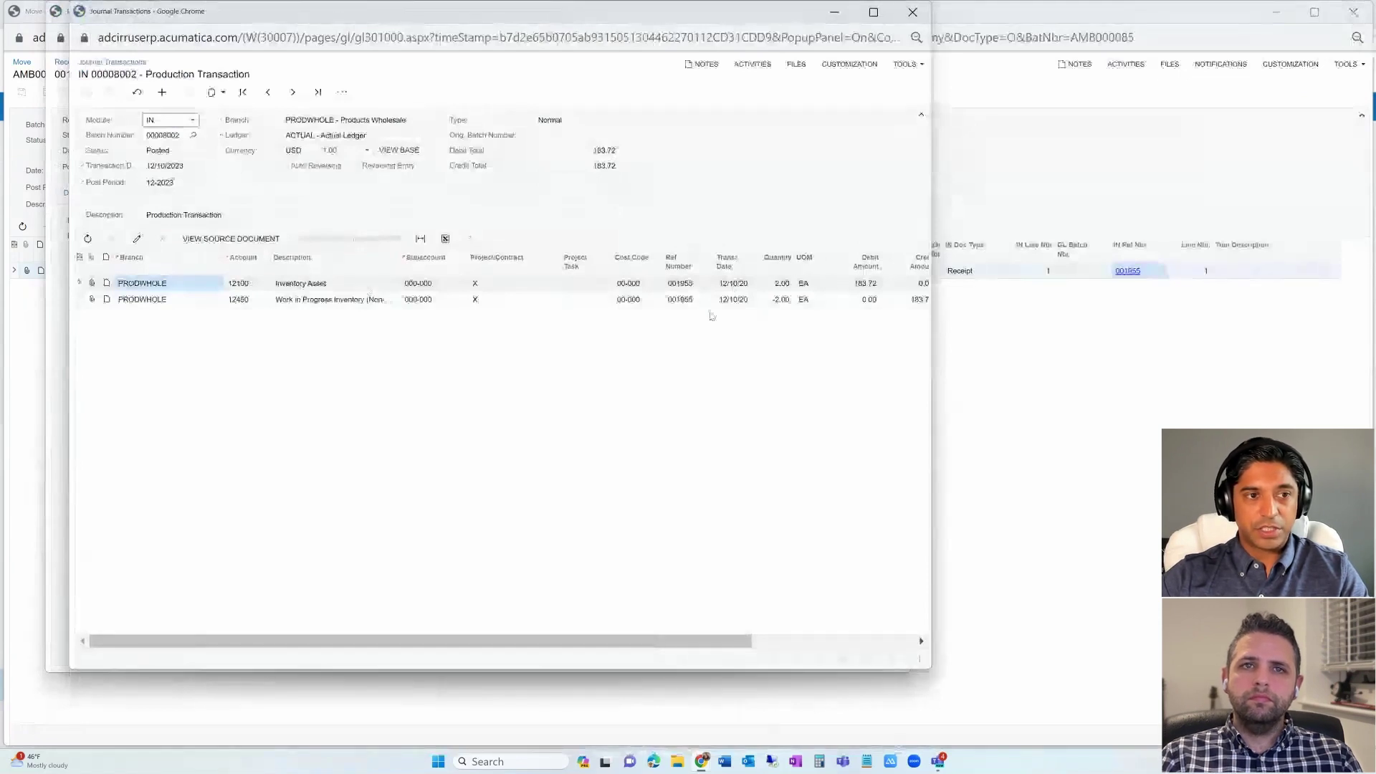
click(355, 300)
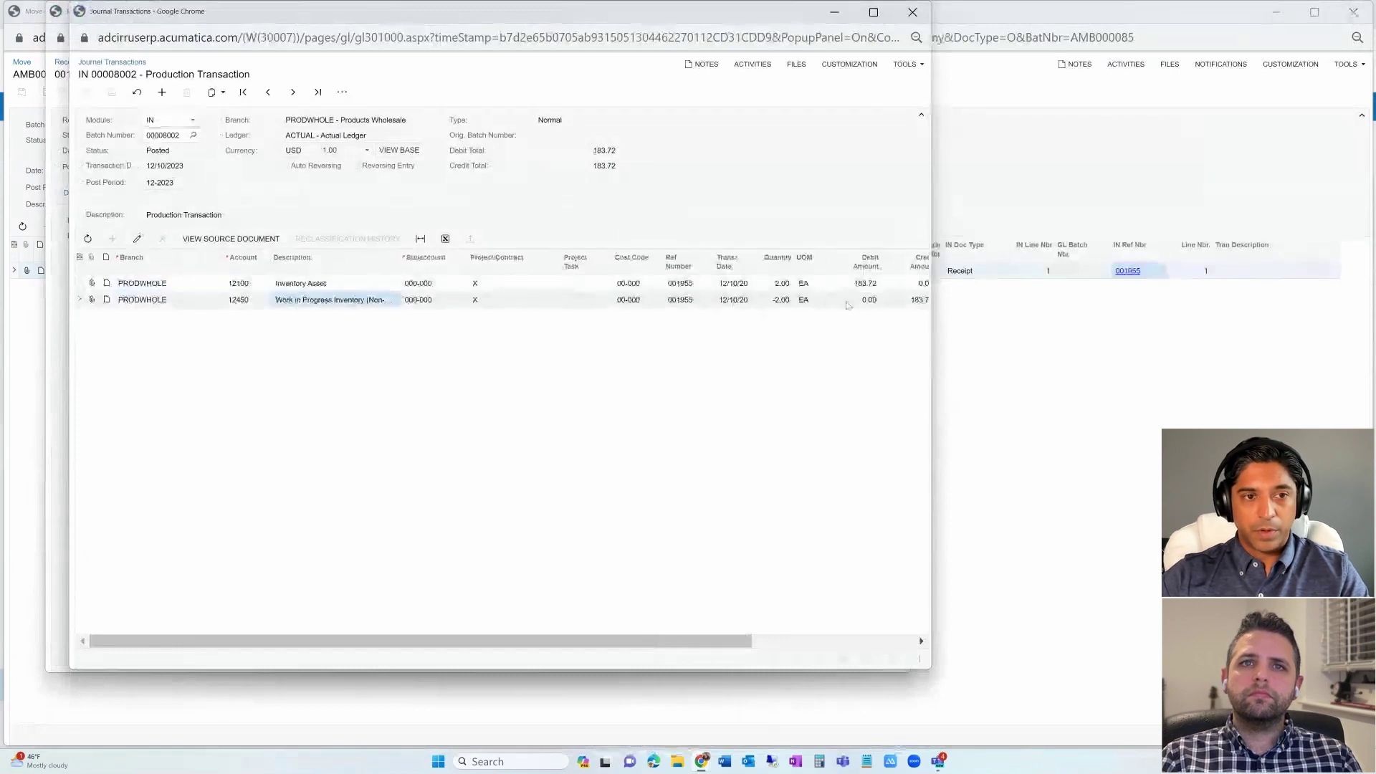
click(913, 12)
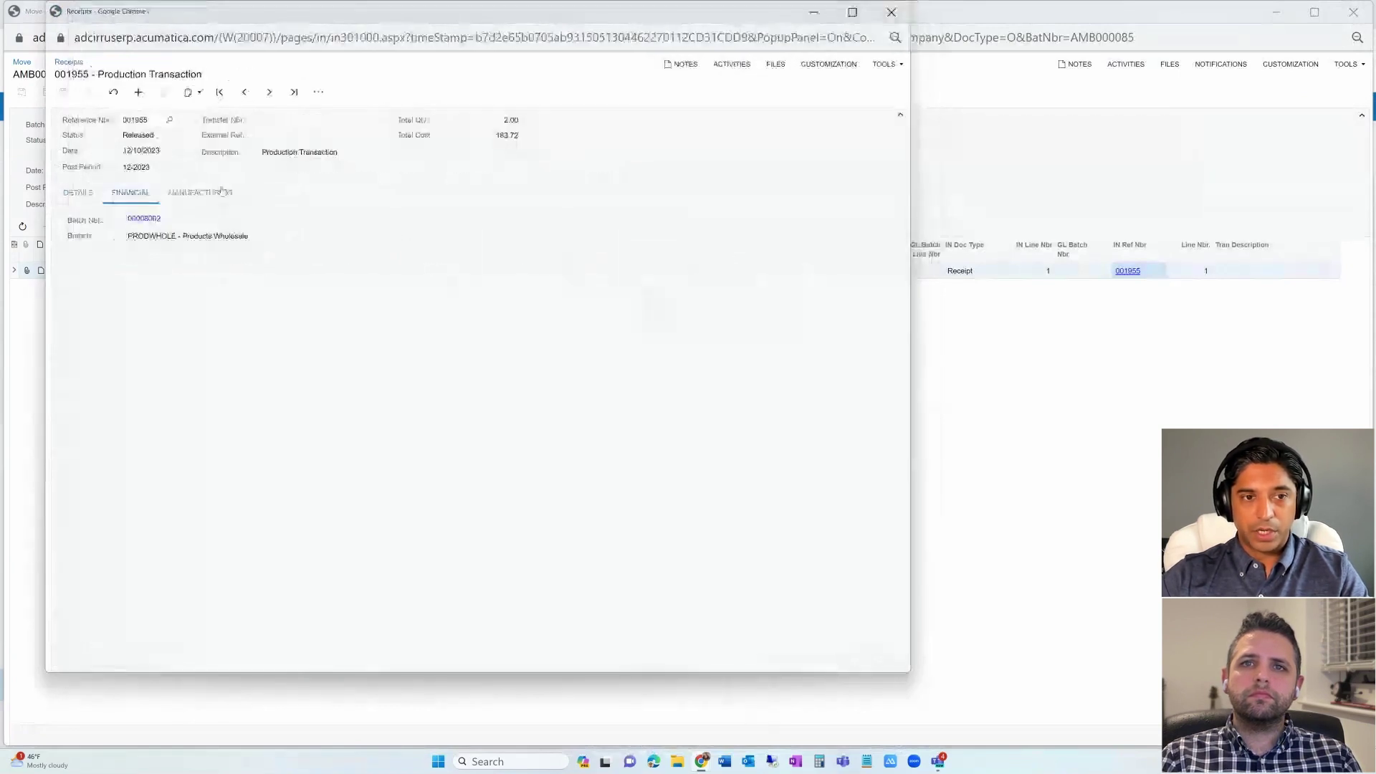
click(214, 192)
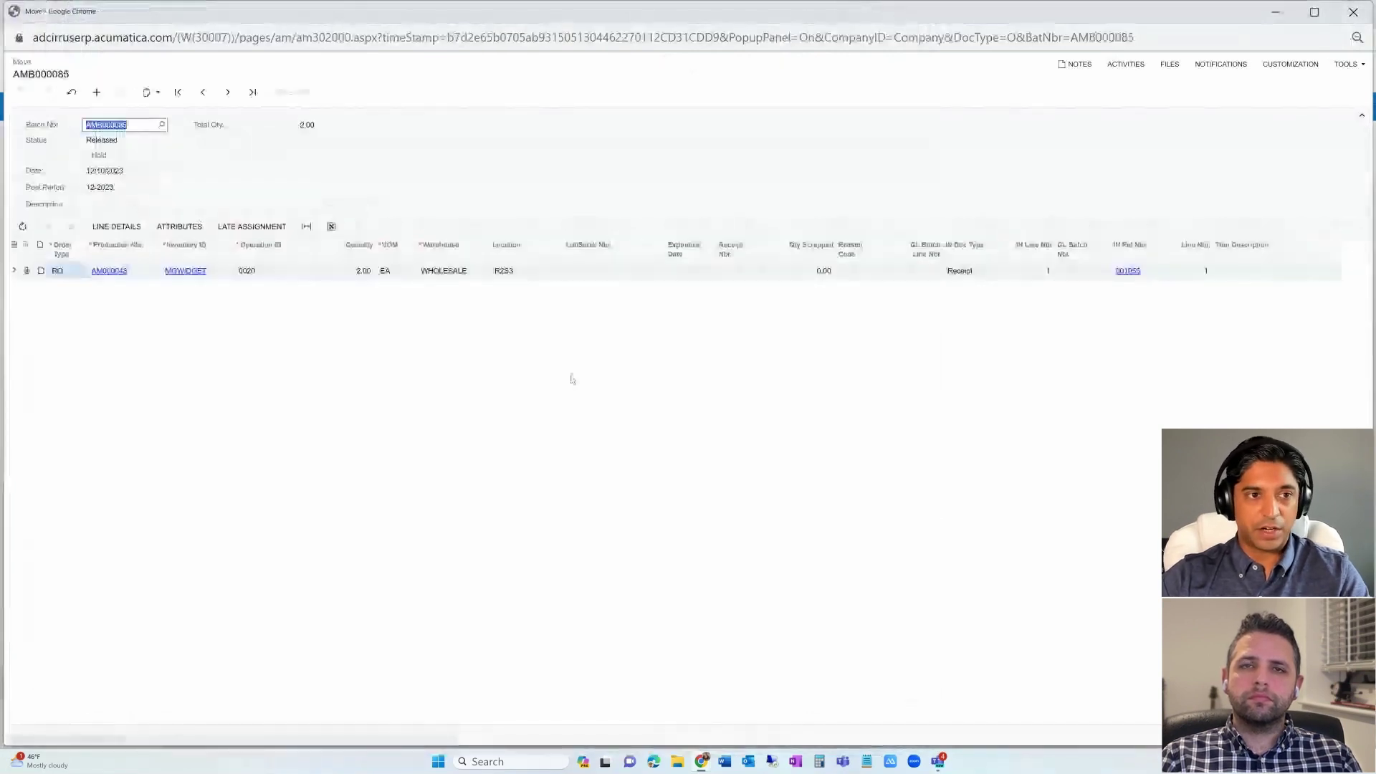
click(1353, 12)
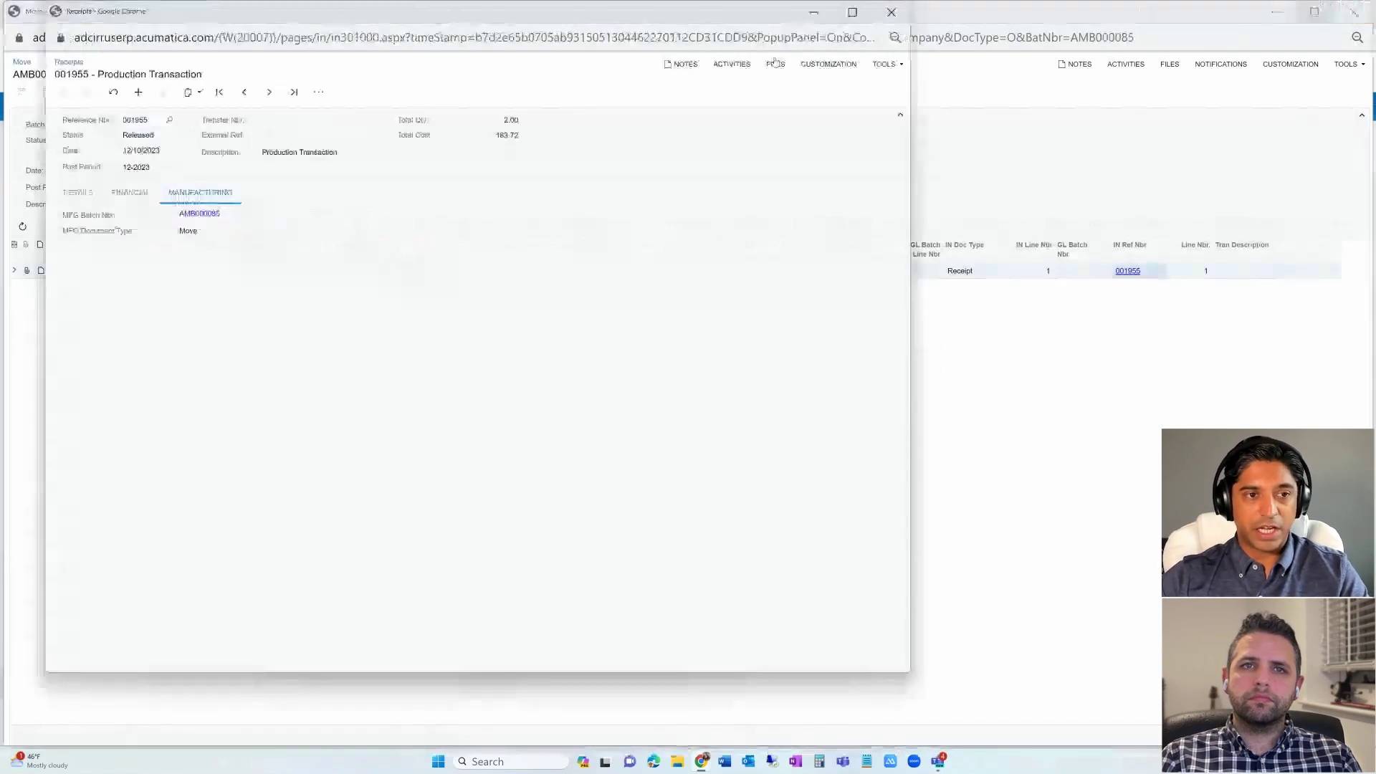
click(891, 12)
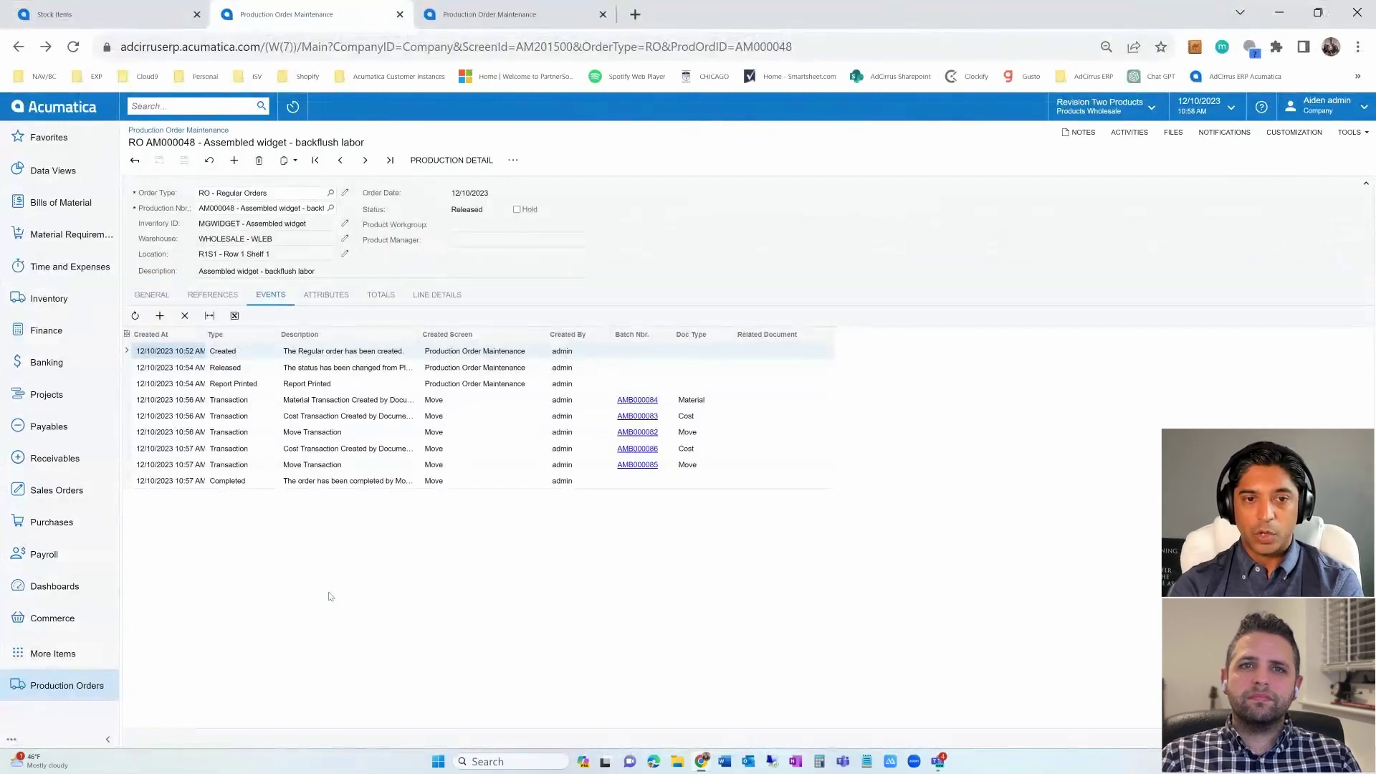
Step: Refresh AM000048 to show Completed, comparing actual 183.72 against planned 183.80 totals
click(152, 295)
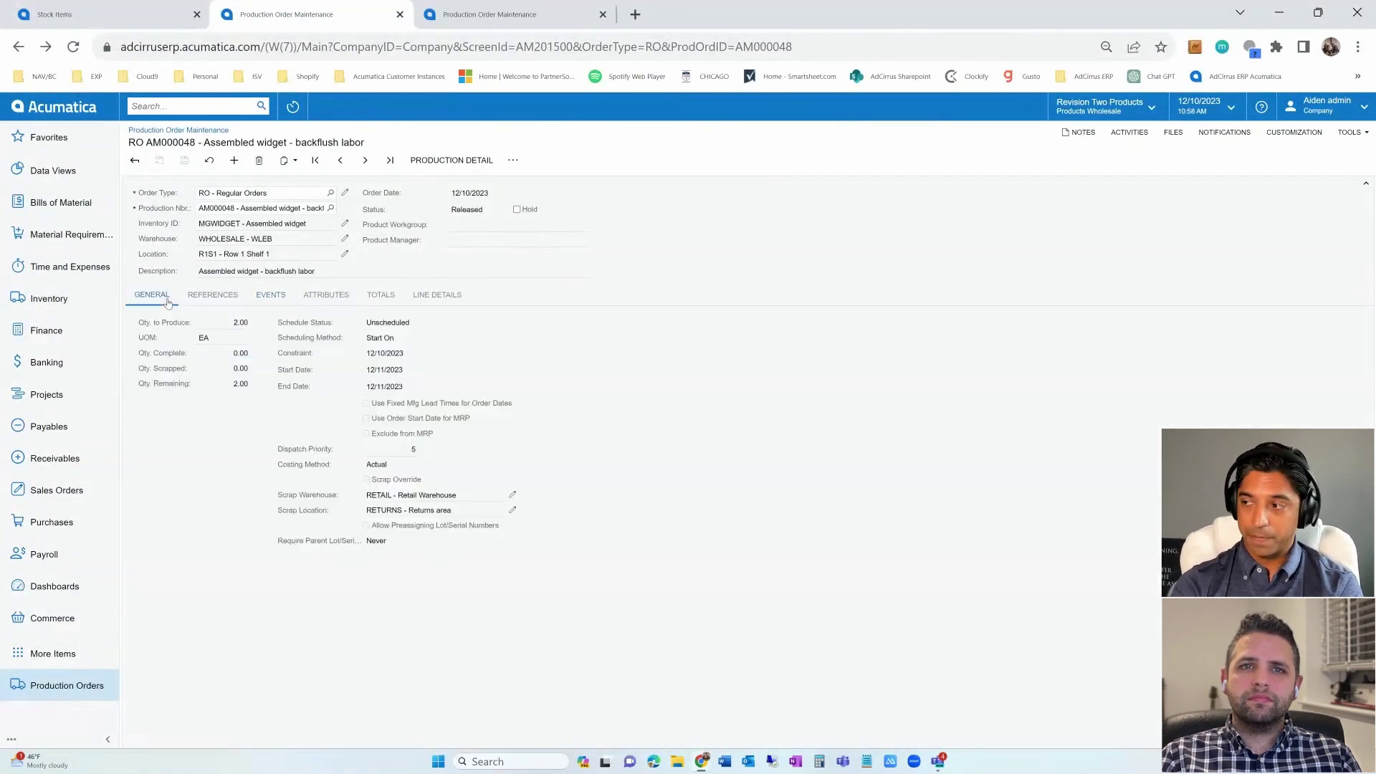
key(F5)
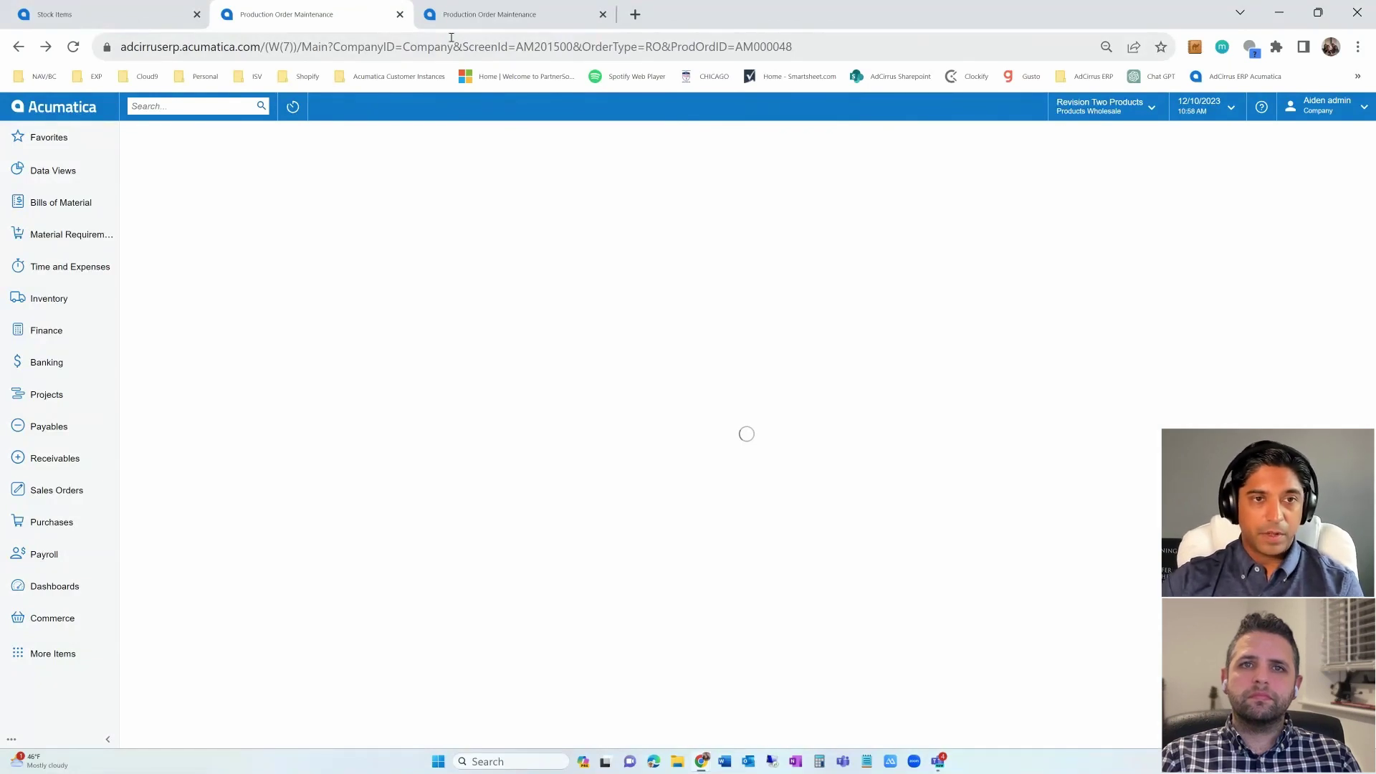
click(448, 294)
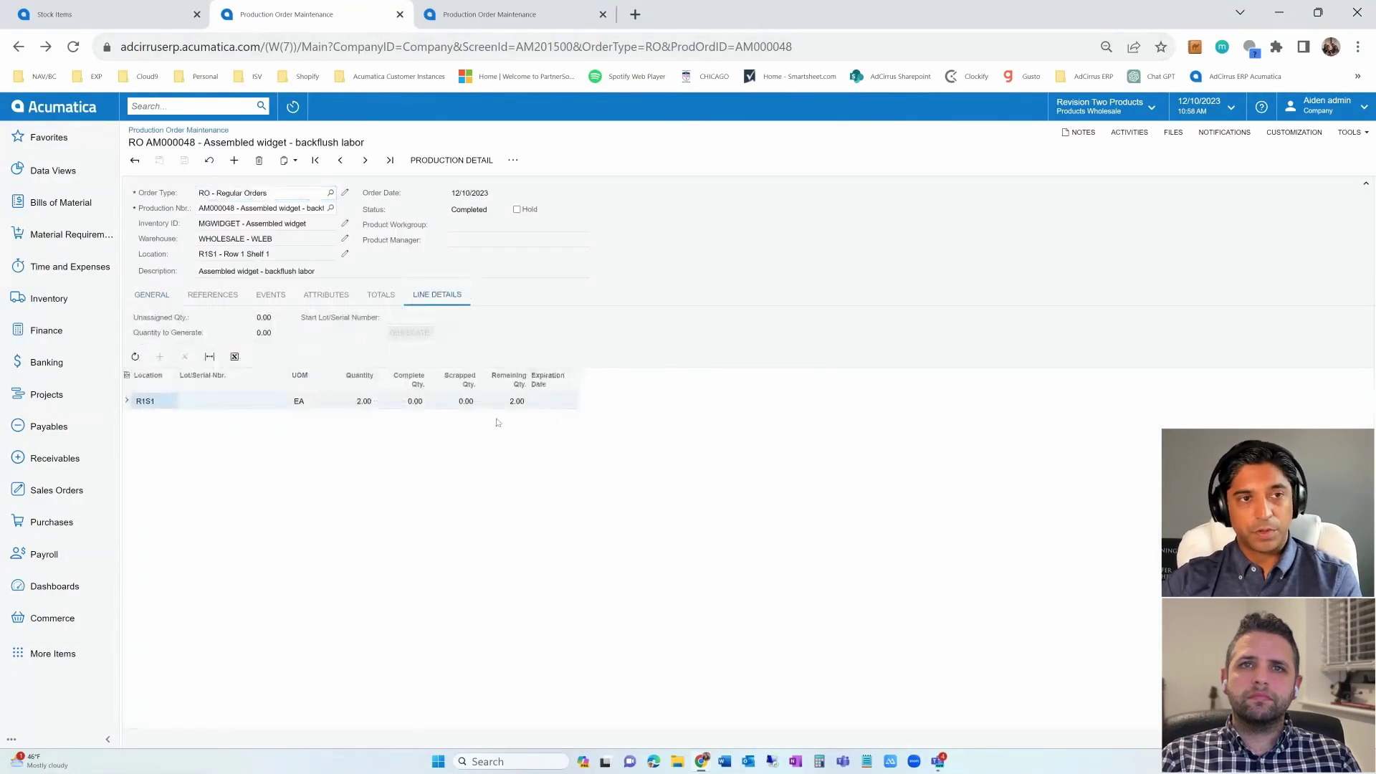
click(381, 295)
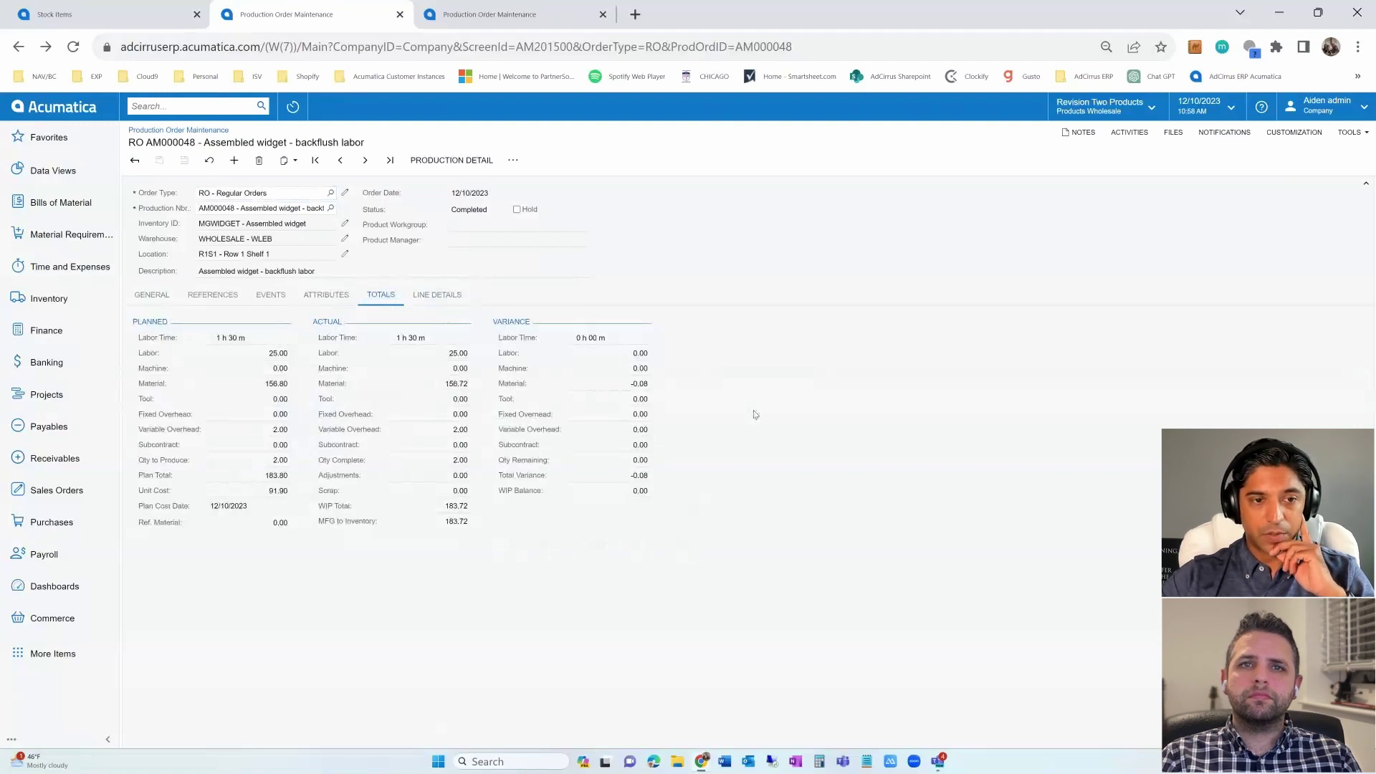
Step: Choose Close Order so AM000048 is selected for closing in period 12-2023
click(513, 160)
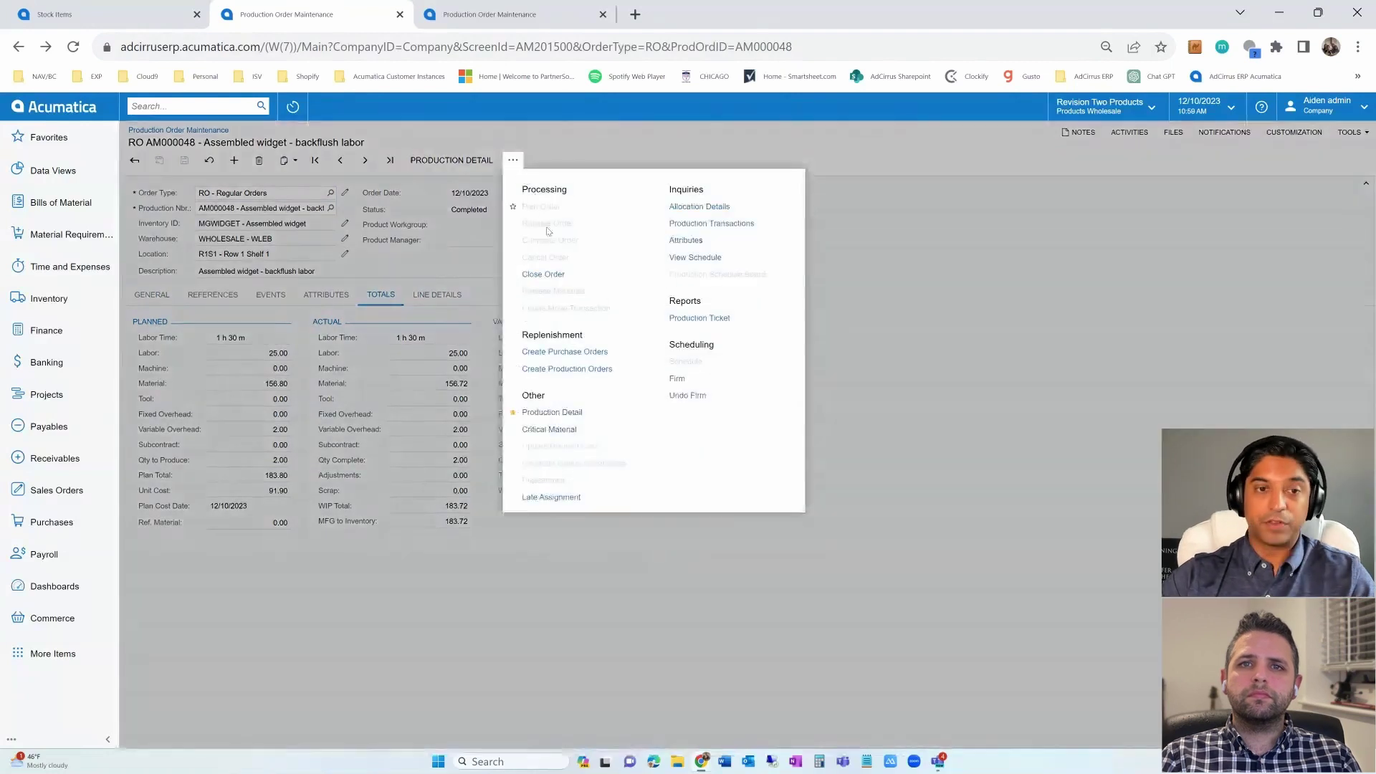
click(476, 215)
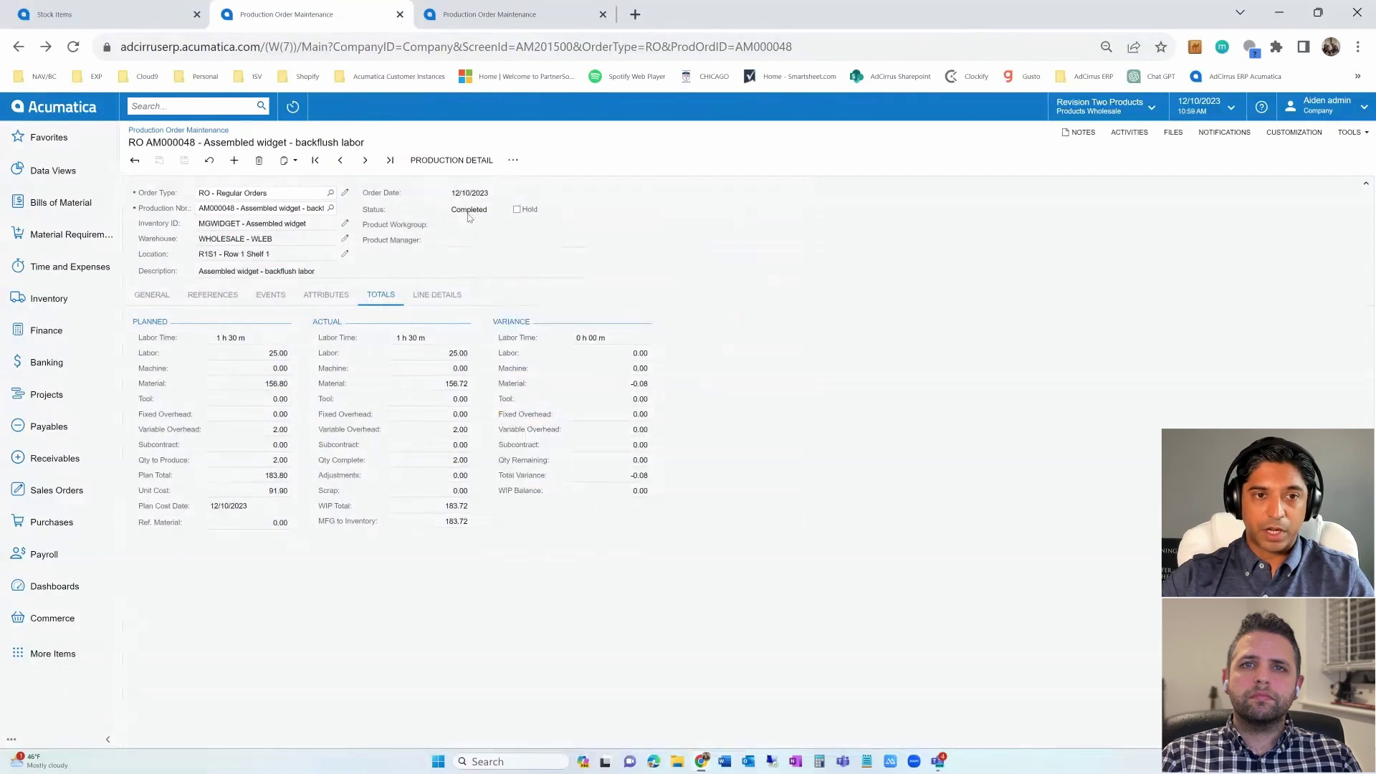
click(513, 160)
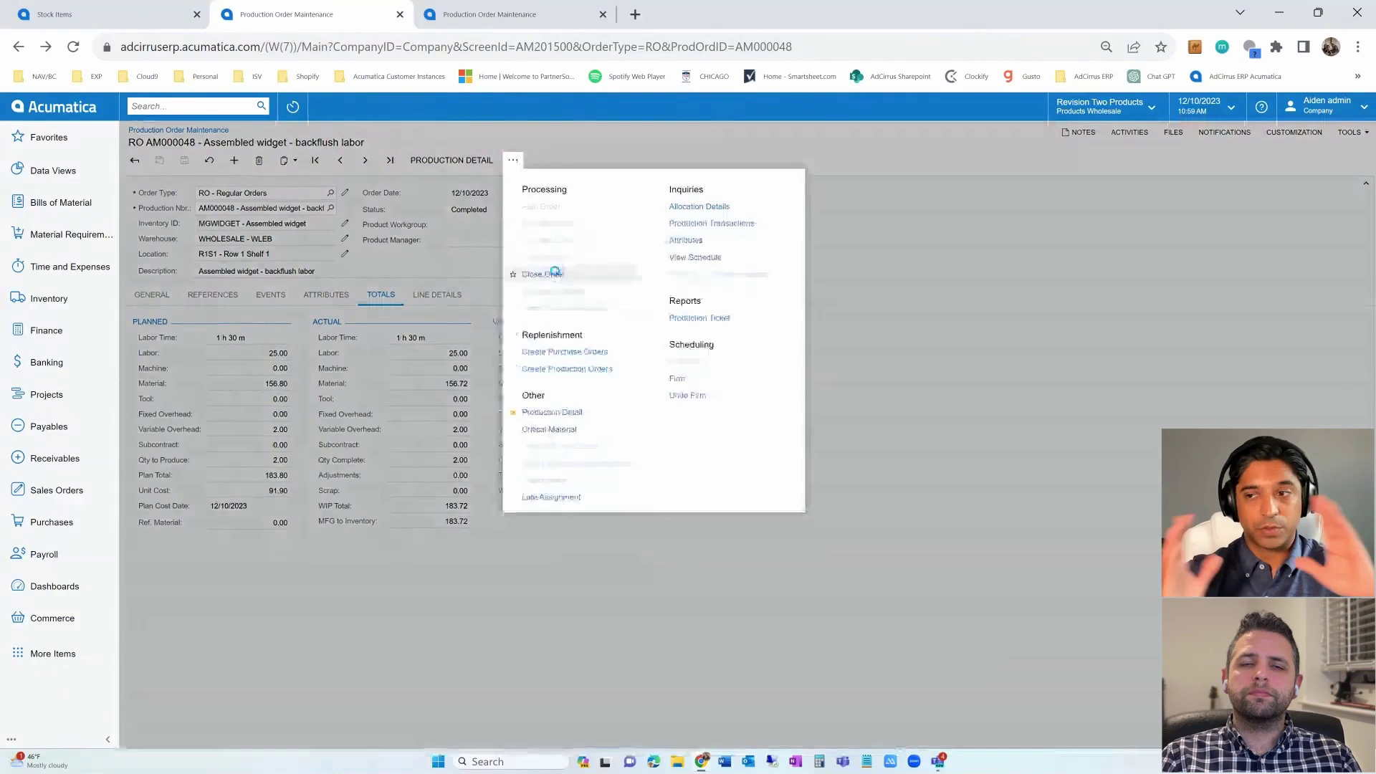
click(553, 274)
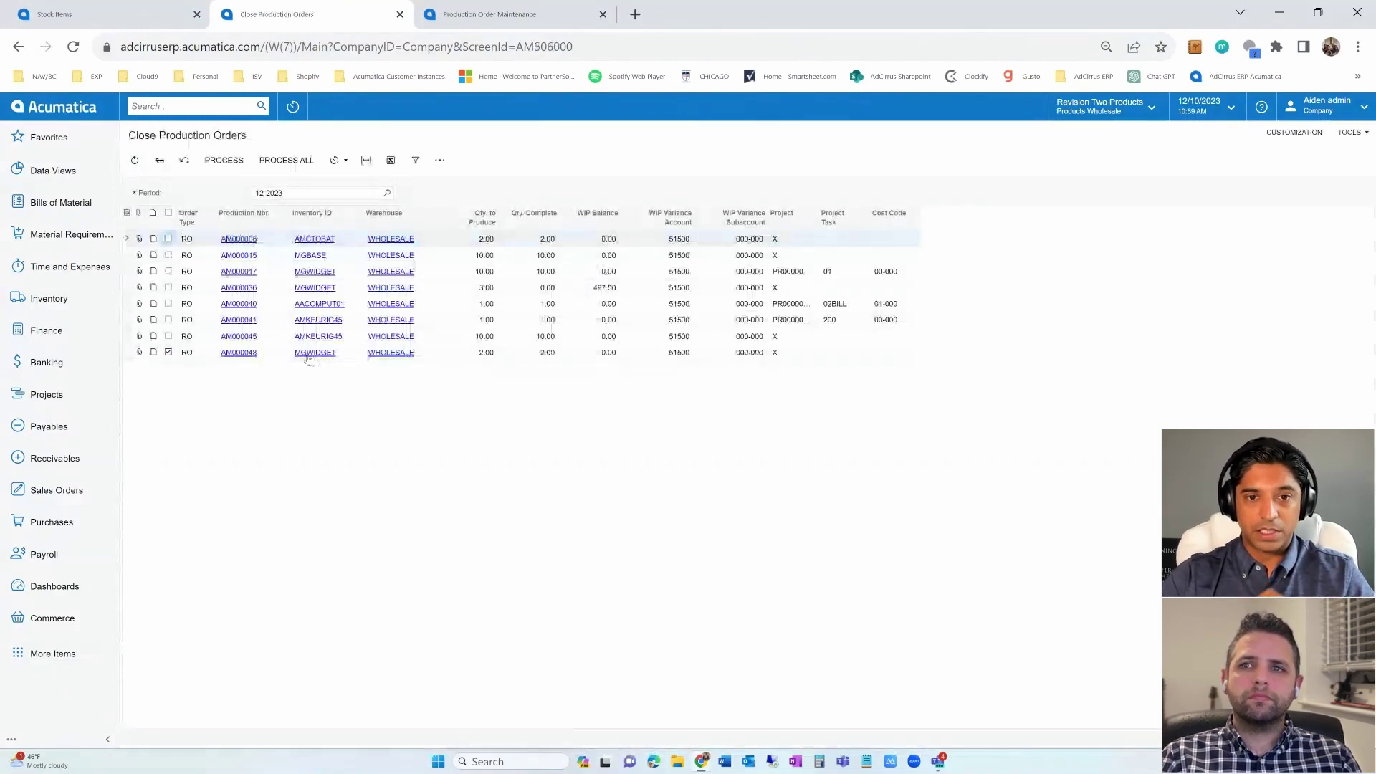
Step: Open production order AM000048 and review its Completed and Released events in the event history
click(738, 354)
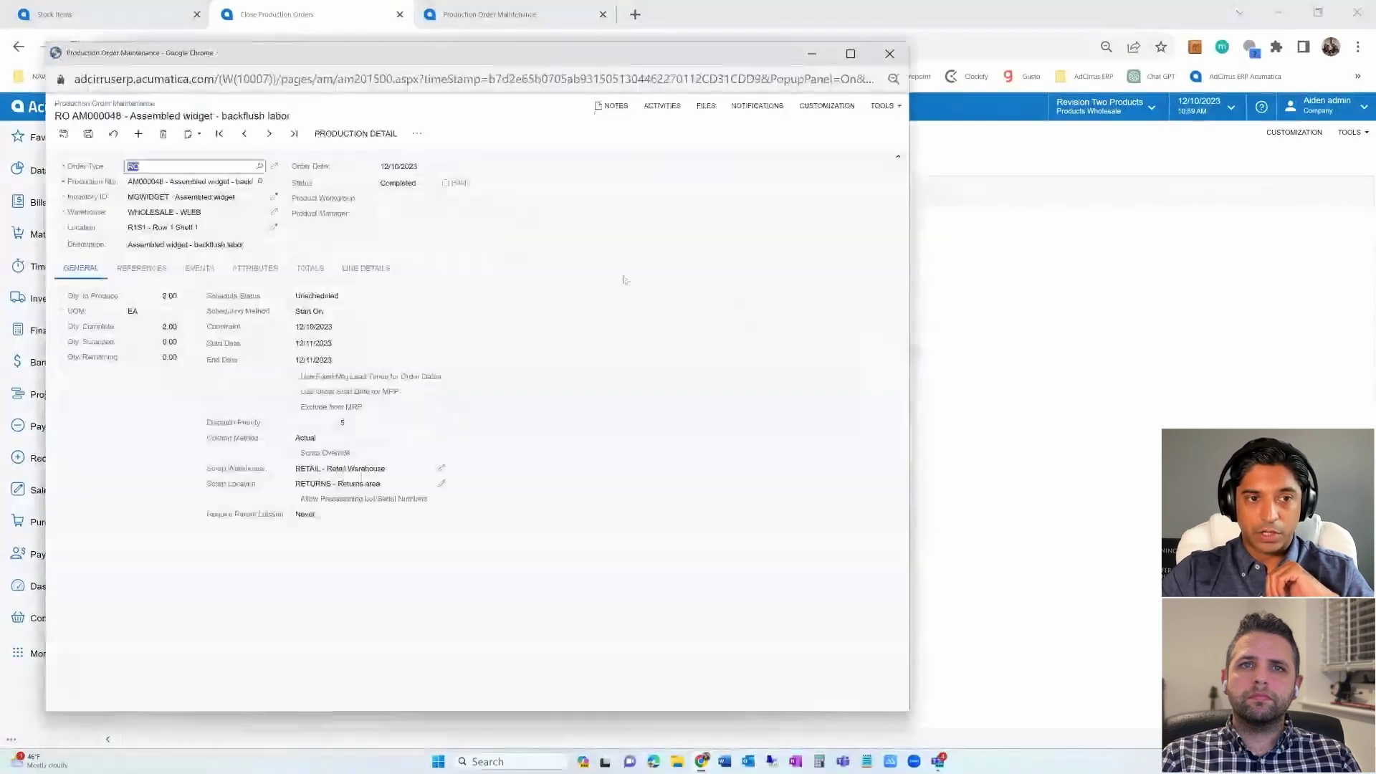
click(200, 268)
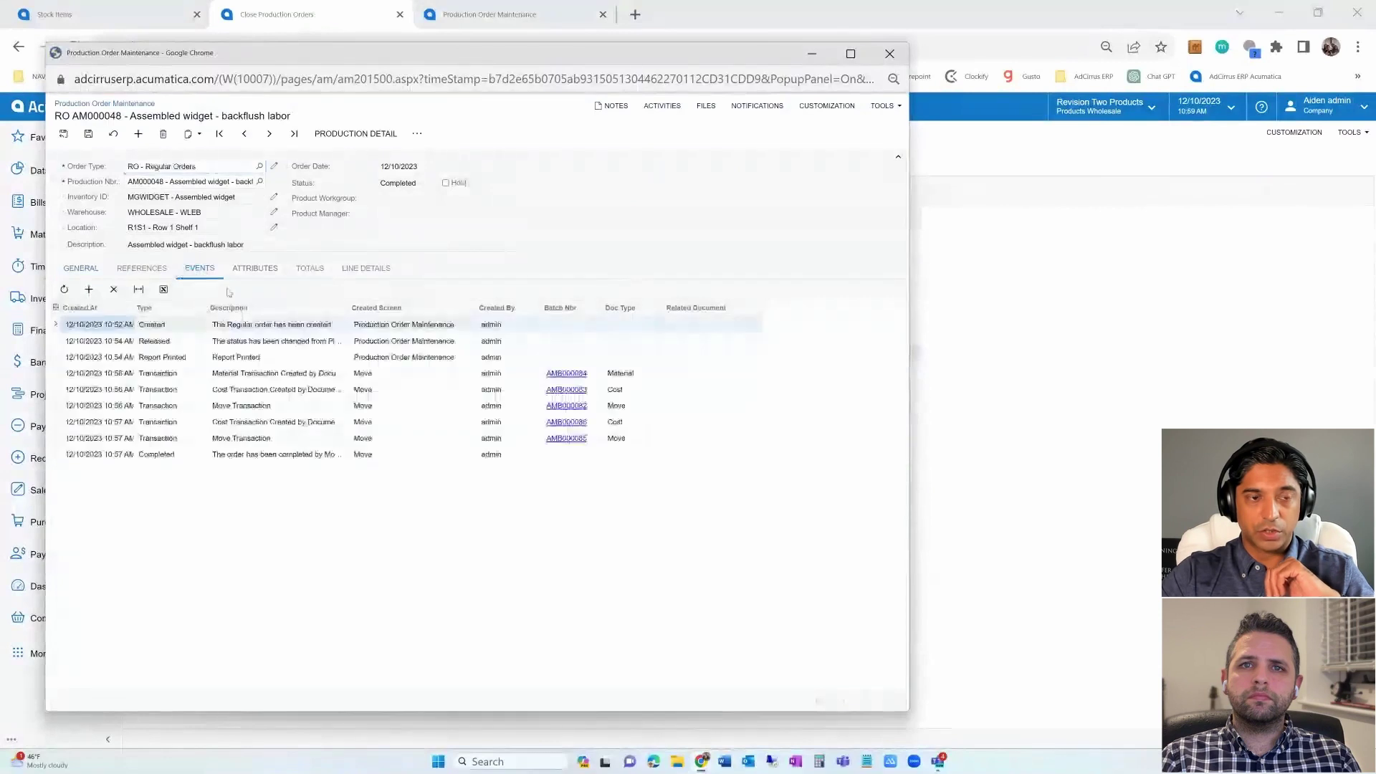
click(265, 454)
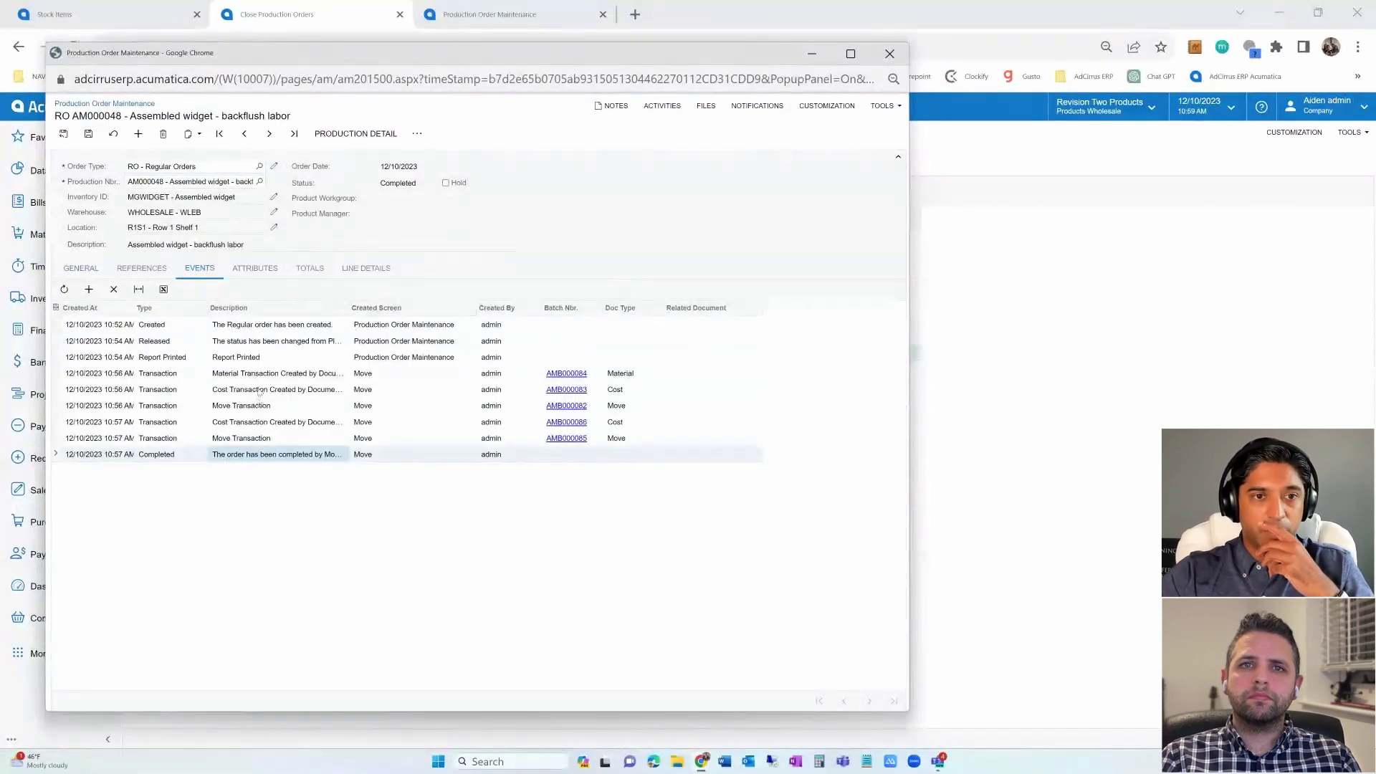
click(261, 341)
Step: Check the order's additional actions menu, then close the AM000048 window, confirming the leave-page prompt
click(416, 133)
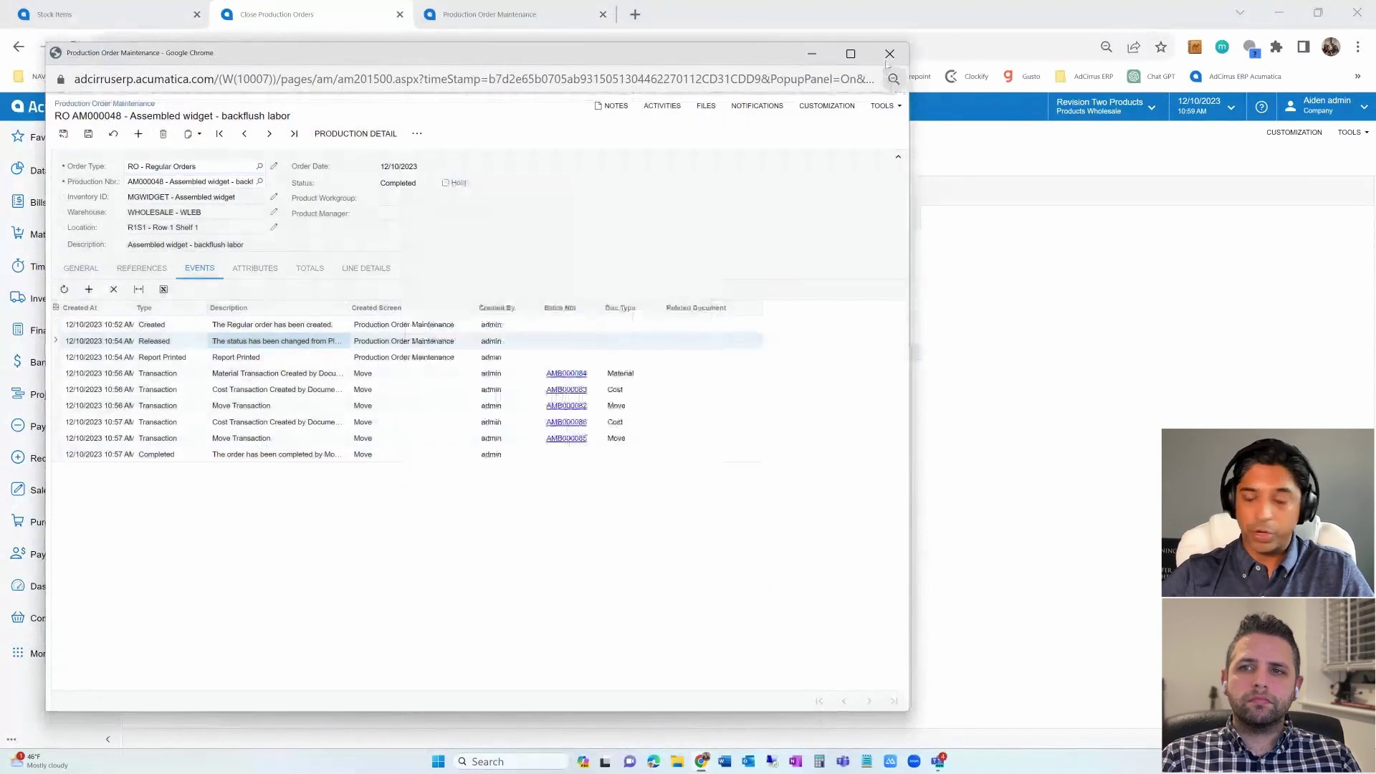
click(889, 53)
click(563, 167)
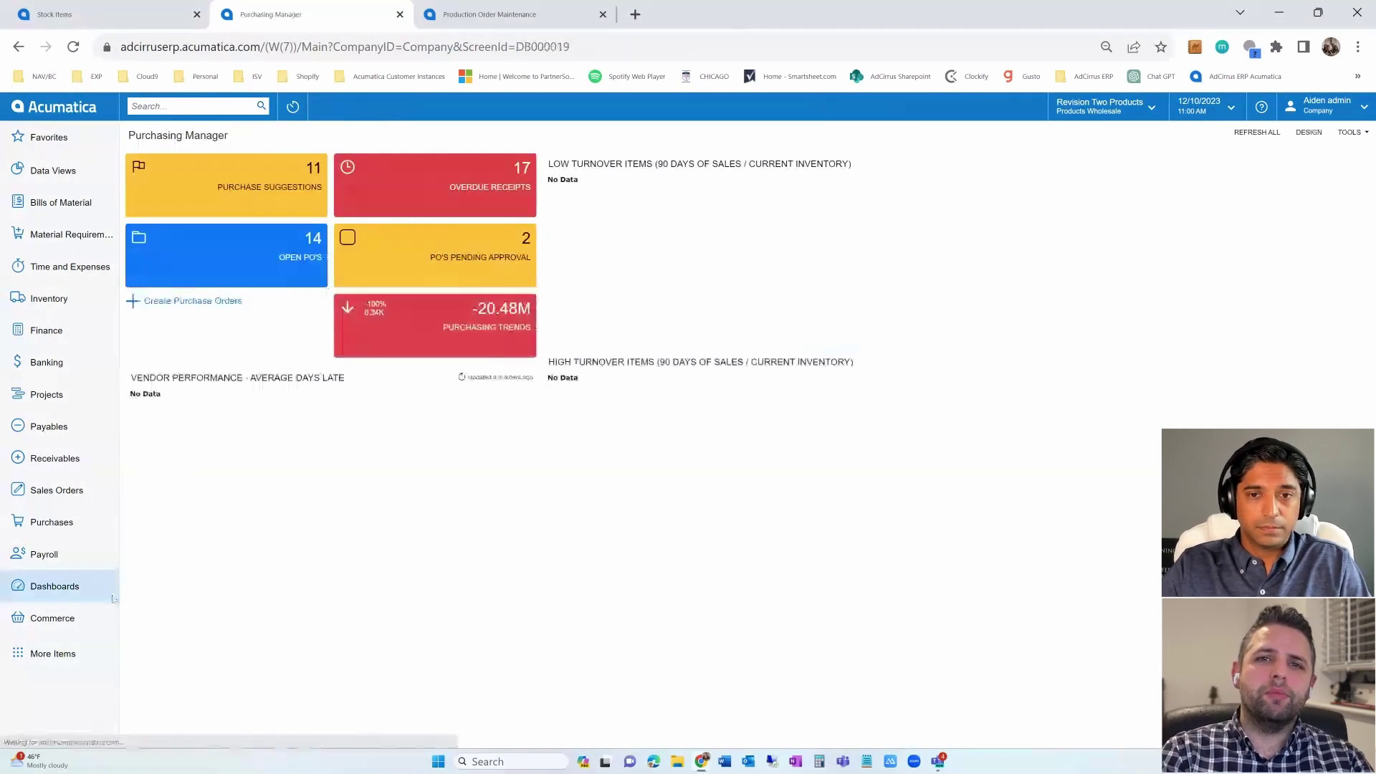
Step: Open the Dashboards list from the left menu
click(54, 586)
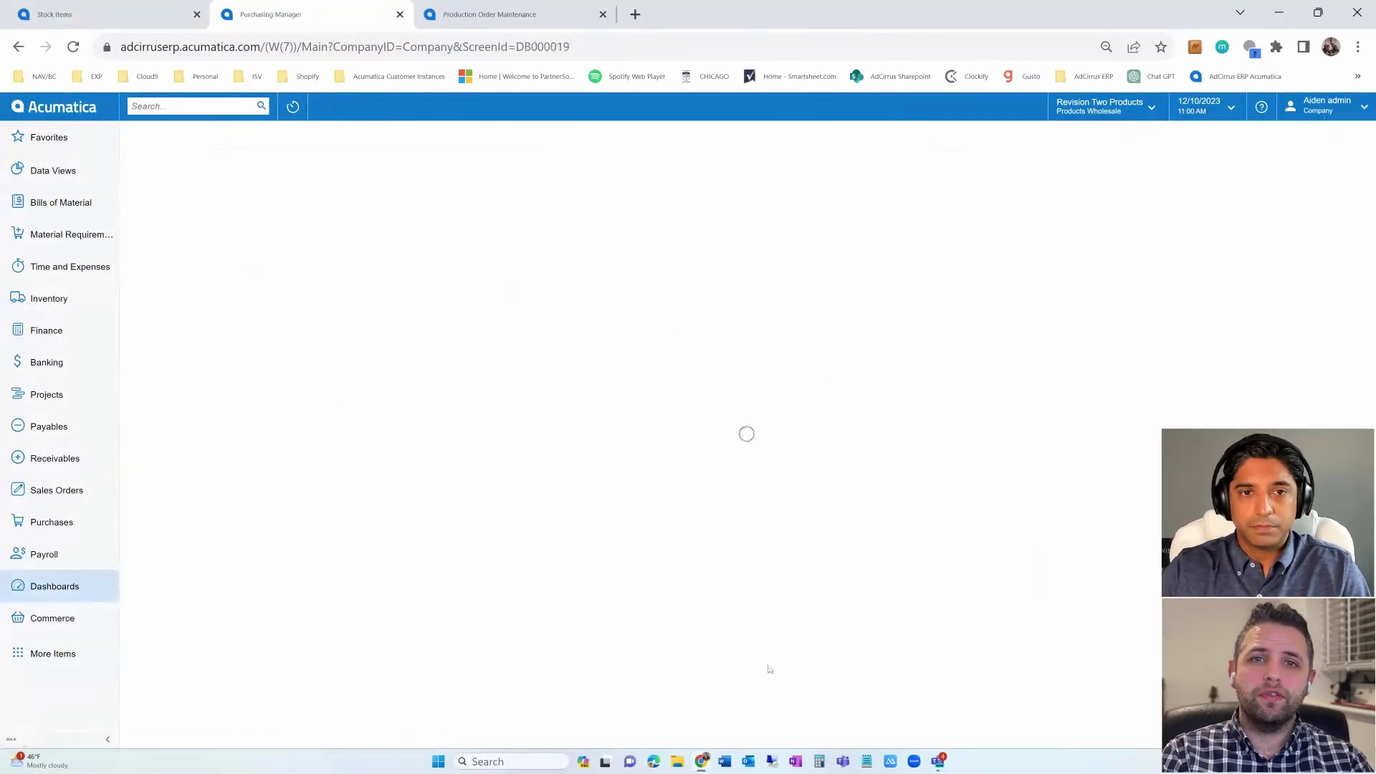